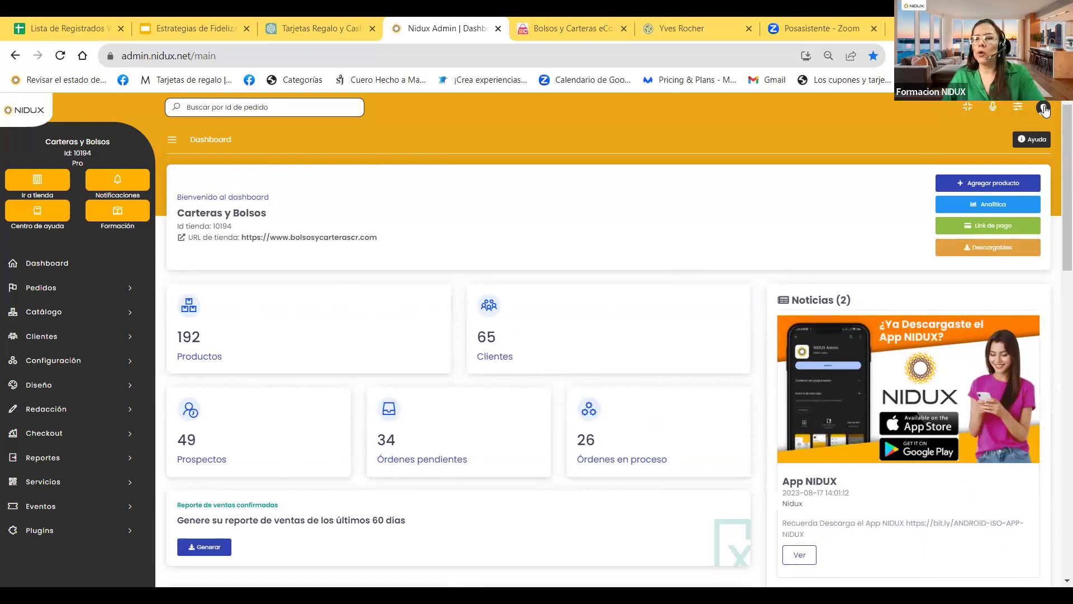
Check the plugins contracted in the store's plan and return to the dashboard.
left_click(1043, 109)
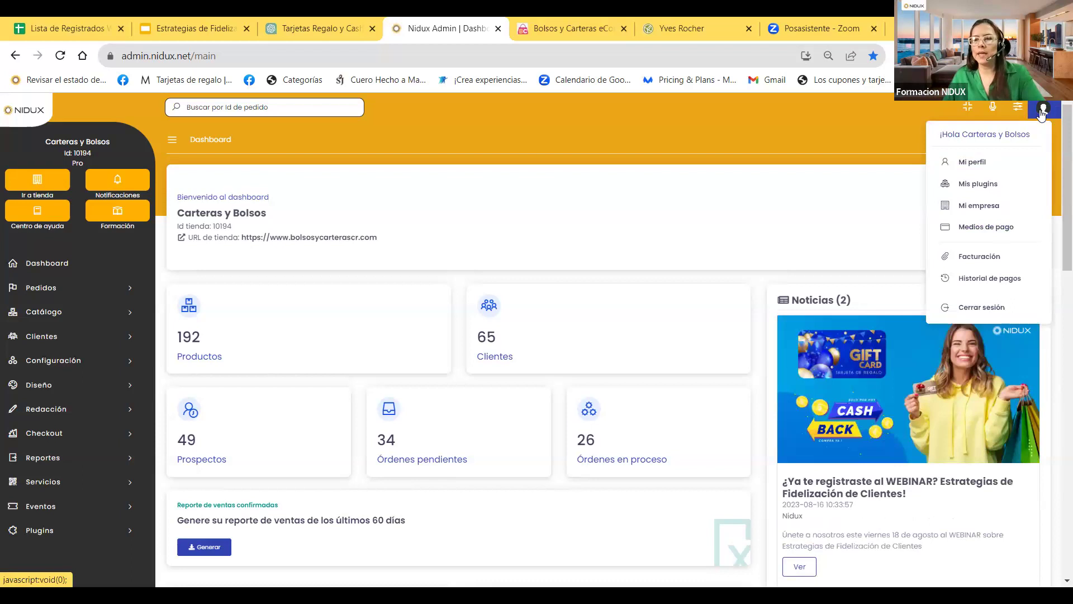
left_click(1000, 187)
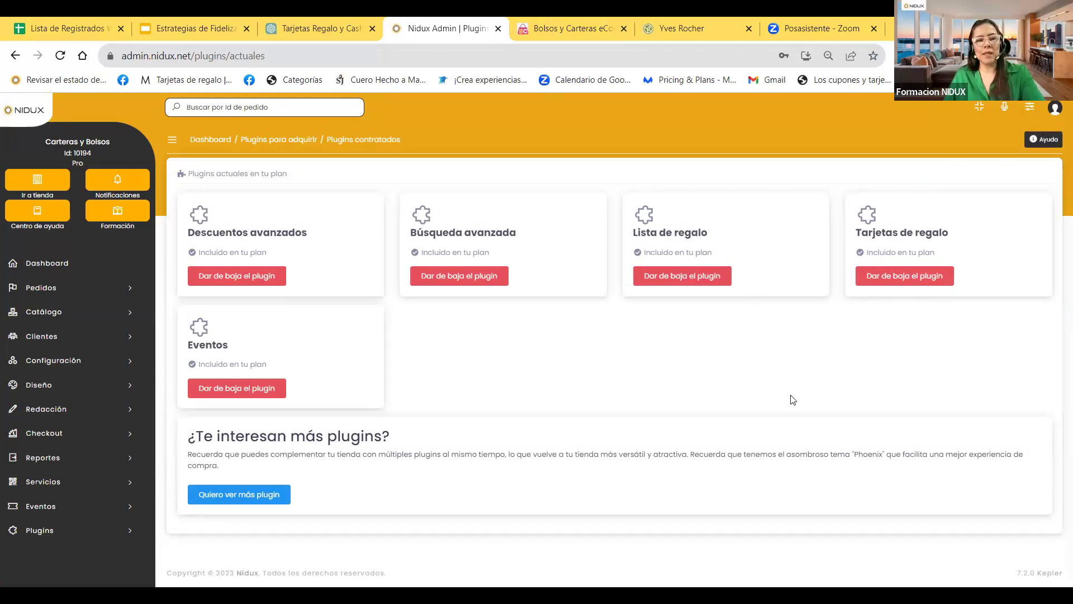
left_click(94, 267)
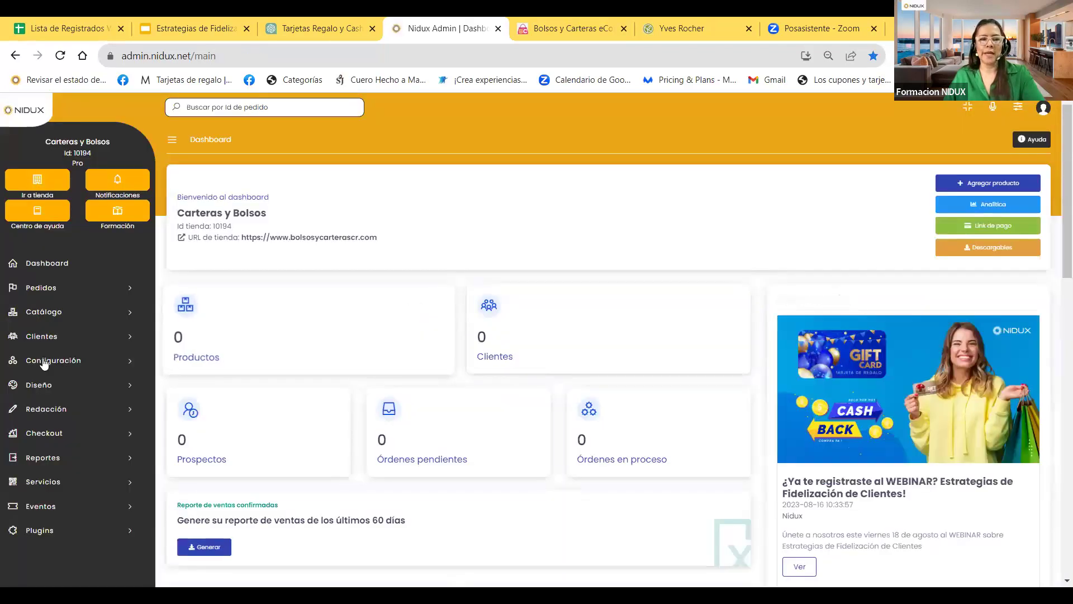
Open the configuration page for the store's gift cards (Tarjetas de regalo).
left_click(95, 361)
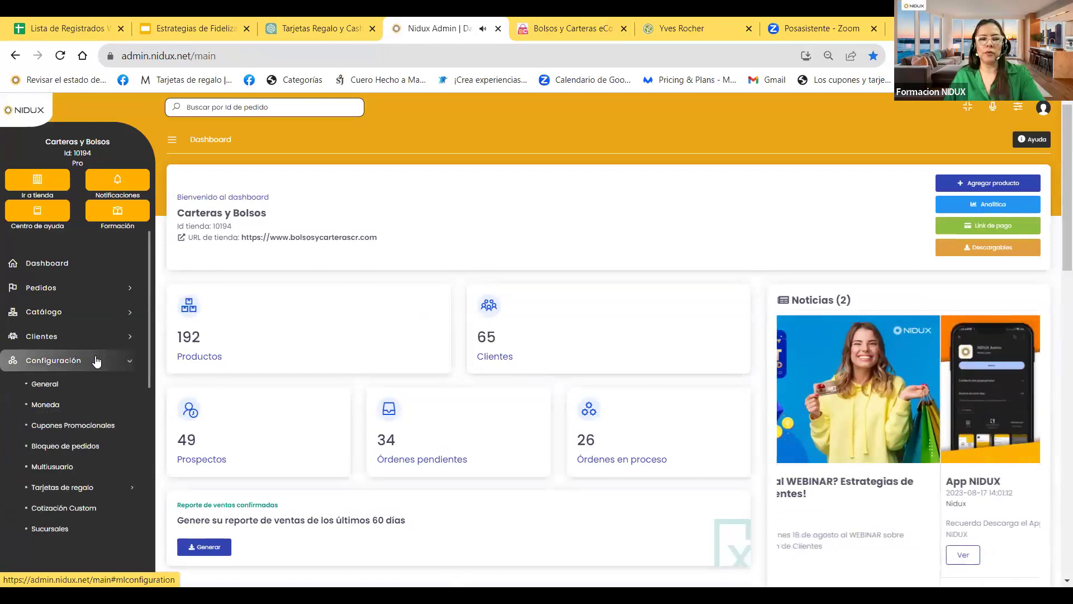
scroll(69, 342, "down", 1)
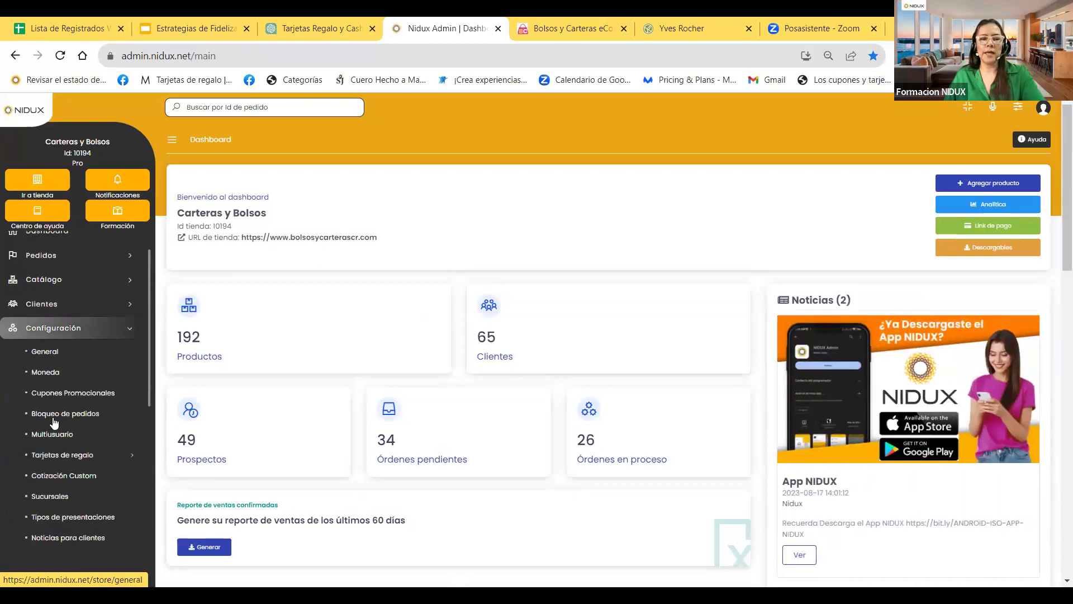
left_click(67, 457)
scroll(101, 438, "down", 1)
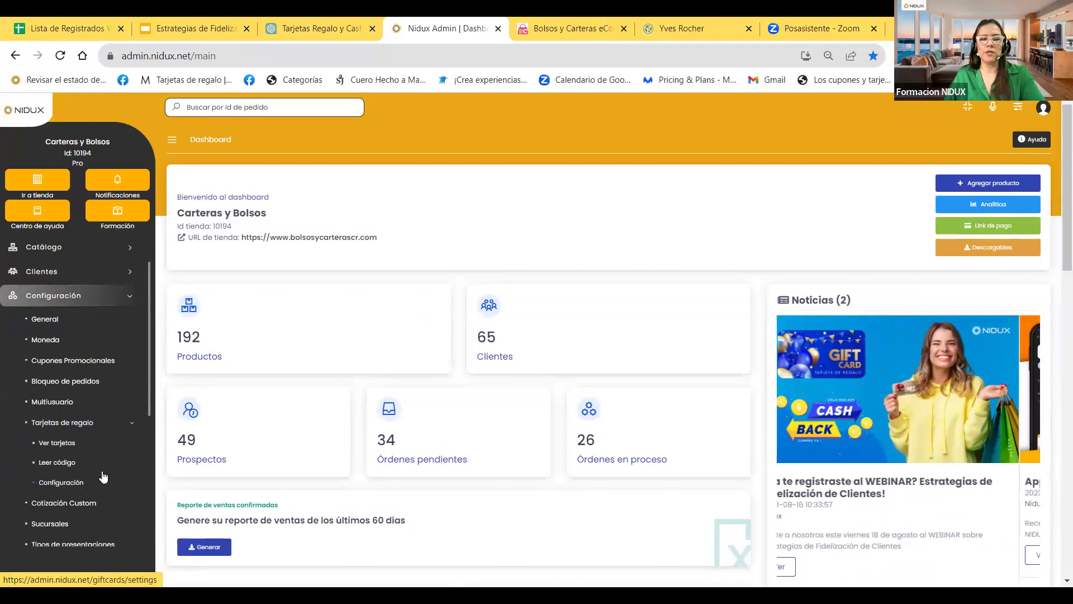
left_click(70, 482)
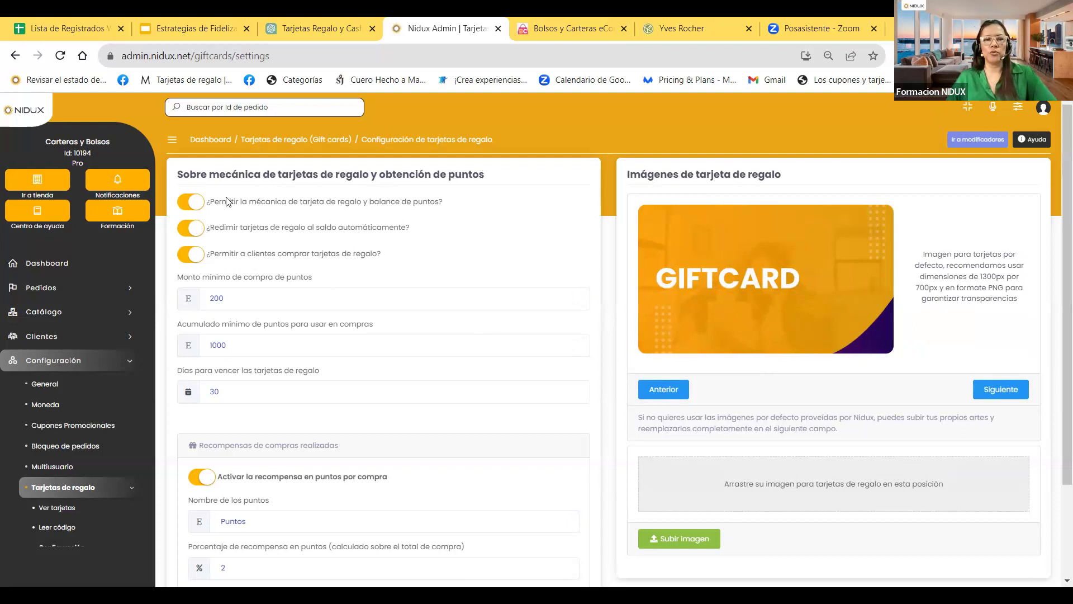
Review the gift card mechanics: points balance, automatic redemption, customer purchases, minimum points purchase and minimum accumulated points.
left_click_drag(210, 202, 459, 208)
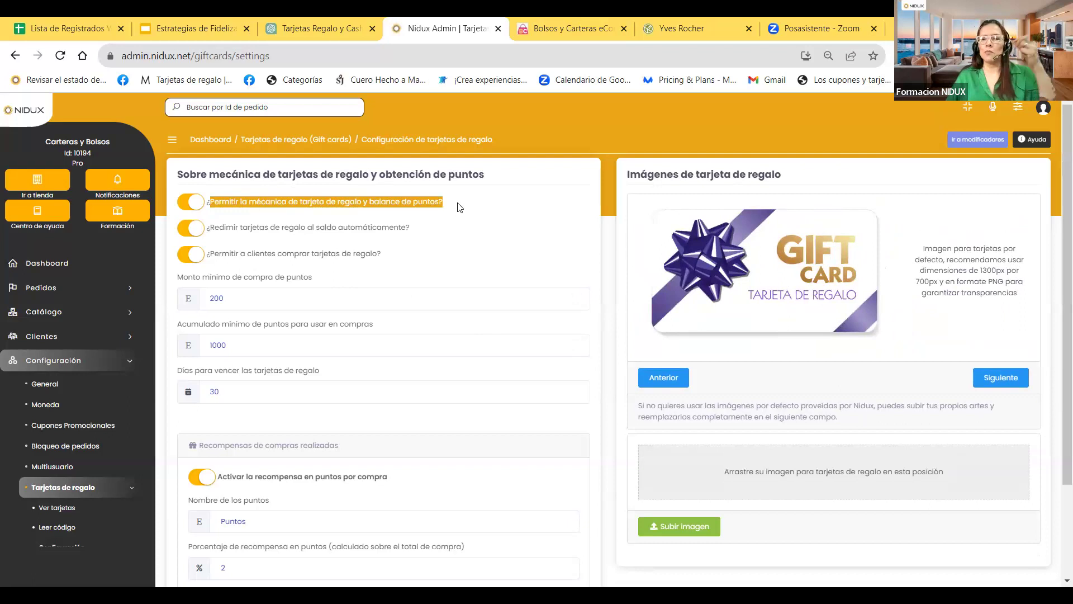
left_click_drag(213, 234, 414, 232)
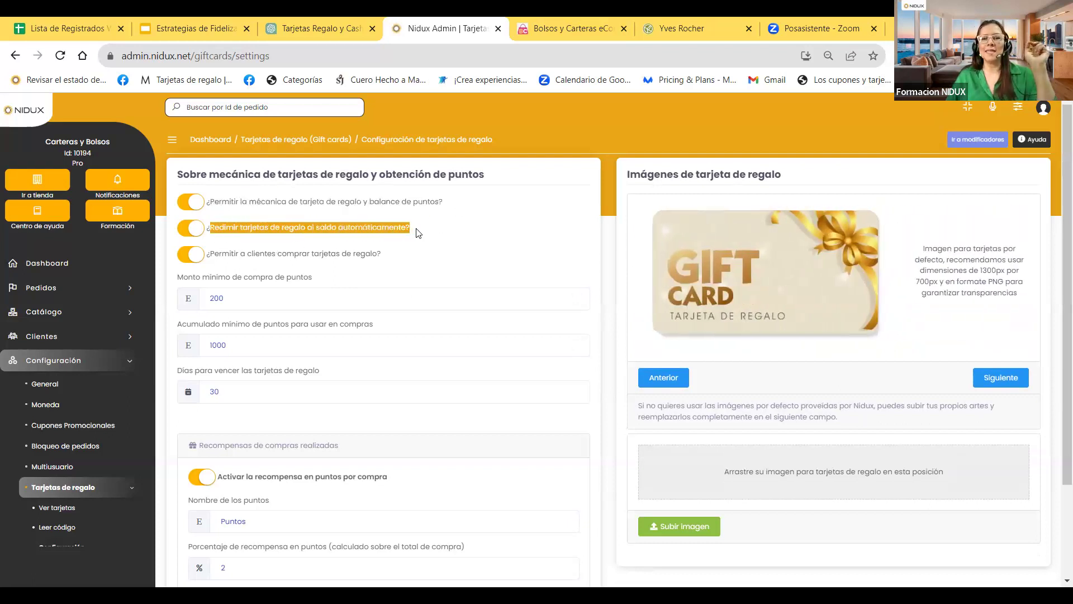
left_click(391, 230)
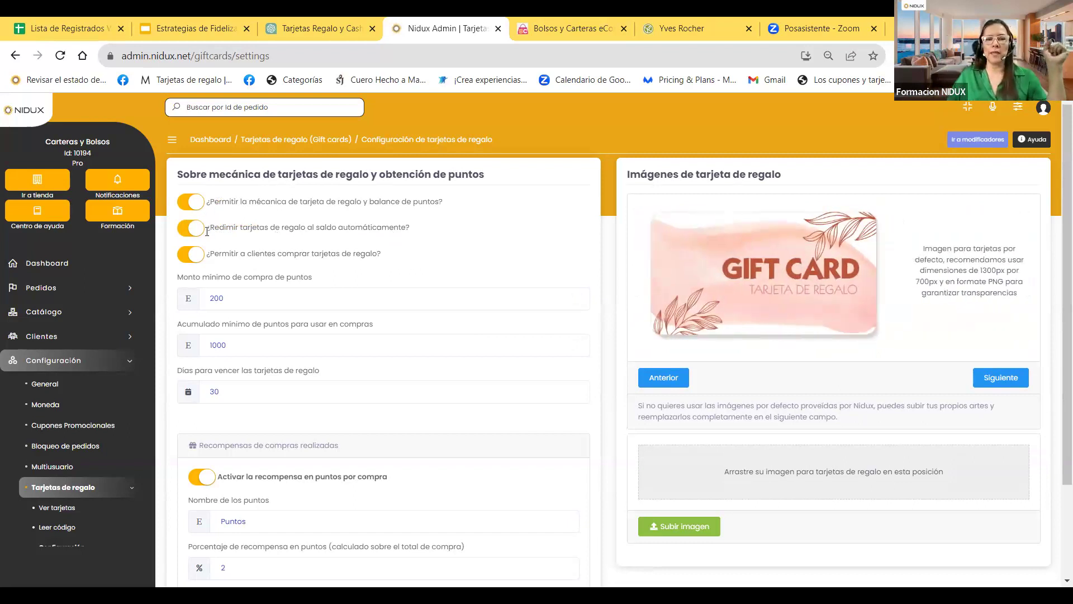
left_click_drag(222, 255, 374, 264)
left_click(375, 264)
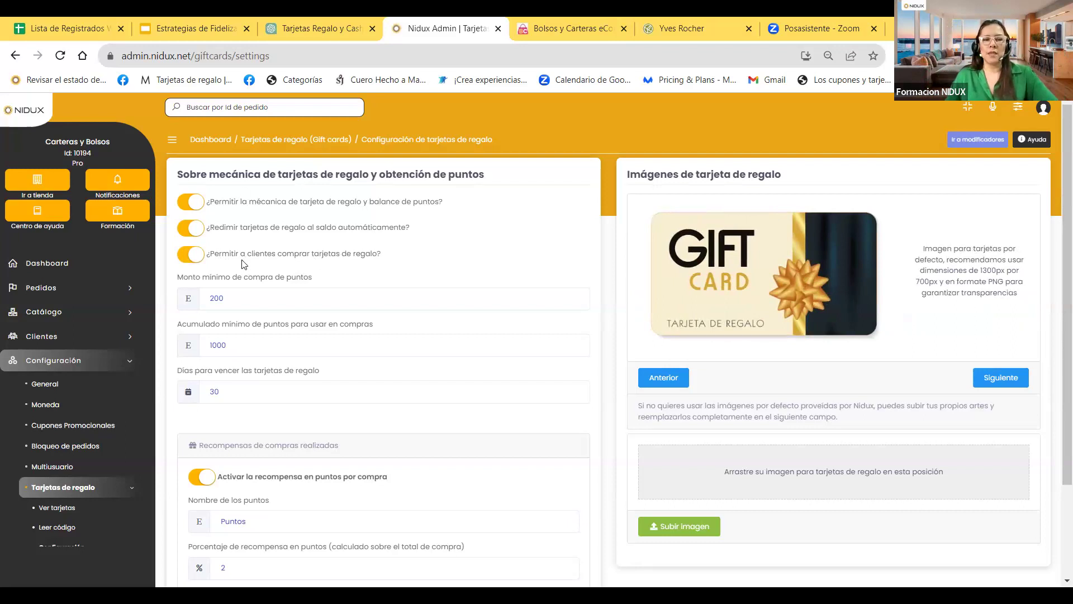
left_click_drag(177, 278, 321, 292)
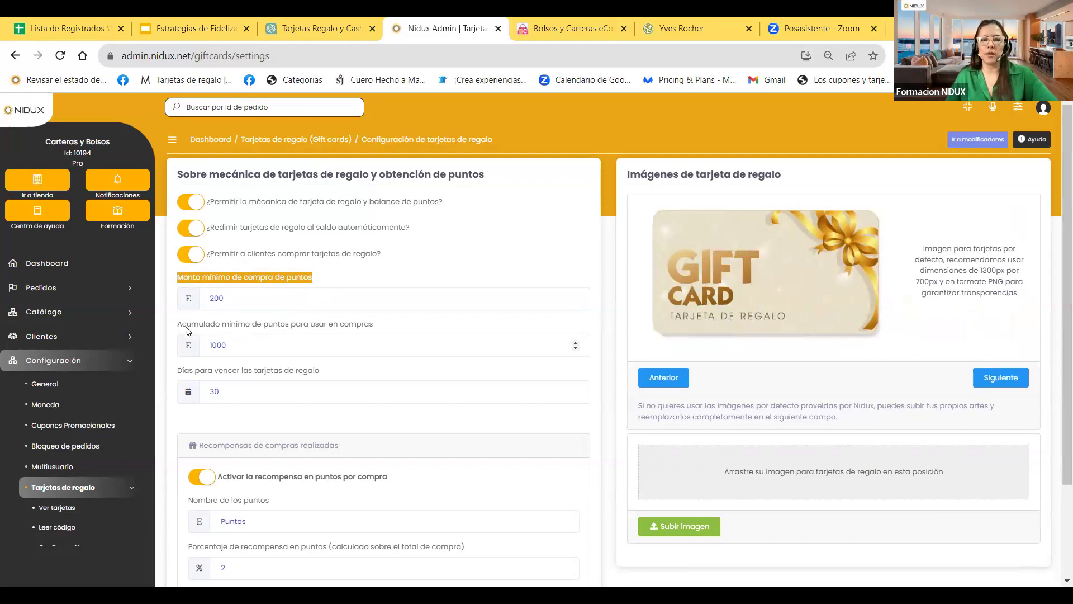
left_click_drag(178, 326, 308, 330)
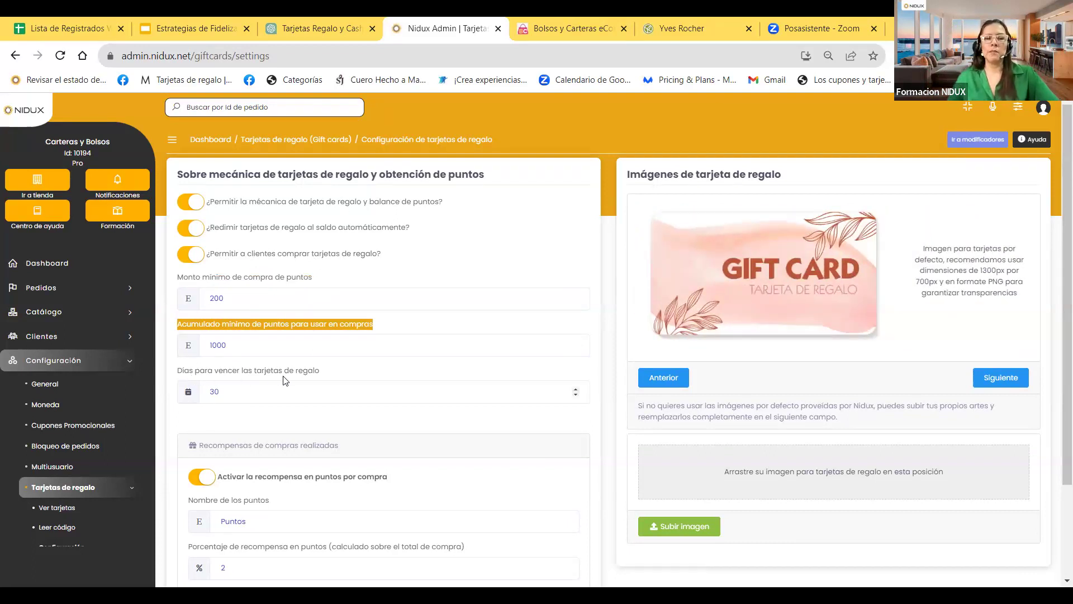
Set the number of days until gift cards expire to 90.
left_click_drag(237, 395, 199, 397)
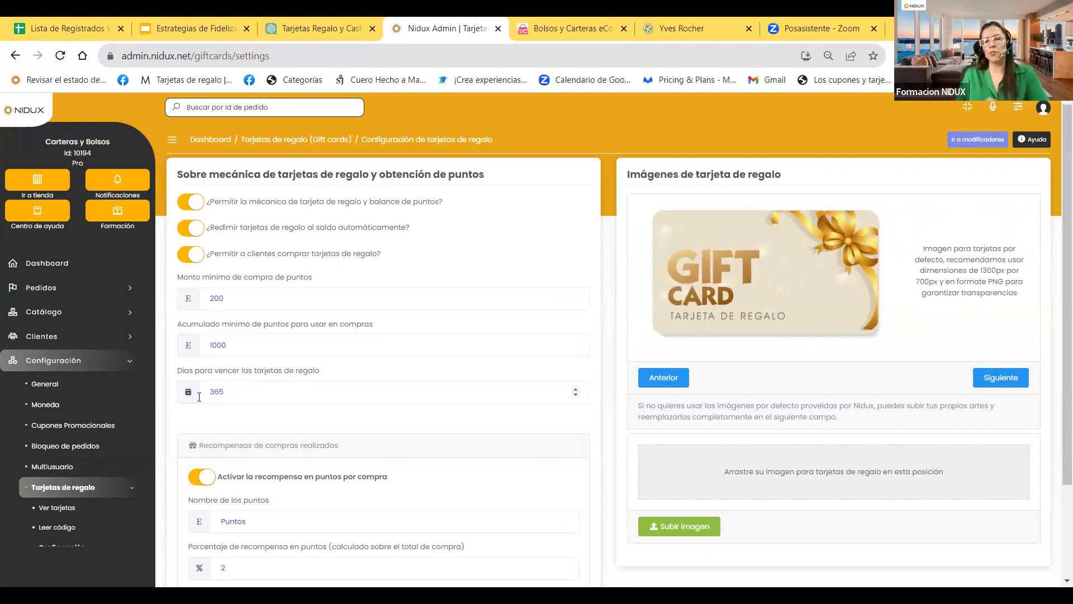
key("BackSpace")
key("BackSpace")
key("BackSpace")
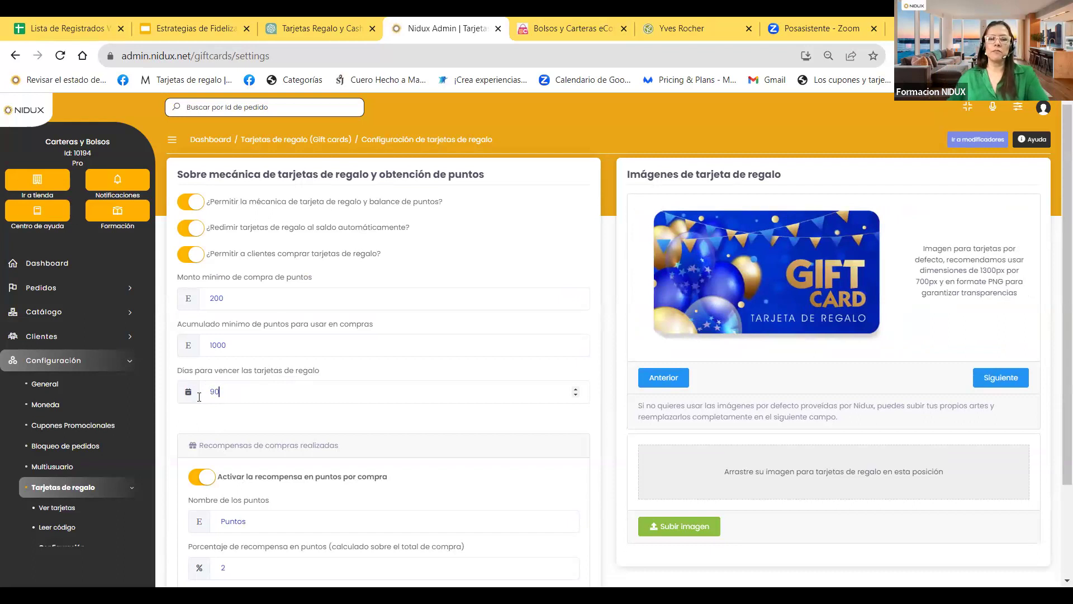
type("90")
Examine the purchase reward settings, including the points name and the reward percentage.
scroll(199, 397, "down", 2)
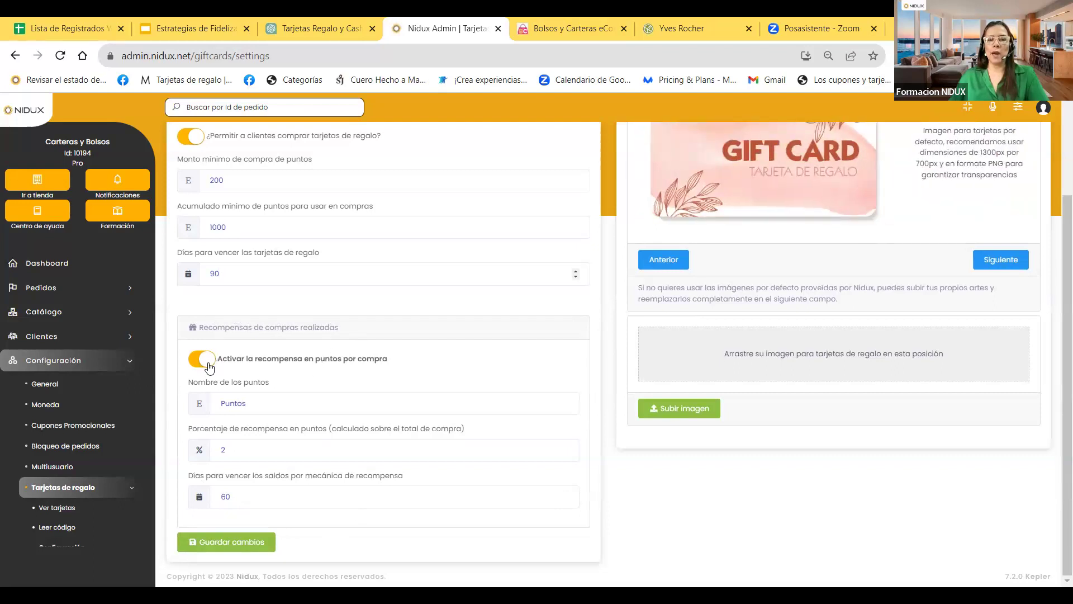
left_click(246, 403)
left_click_drag(246, 403, 209, 406)
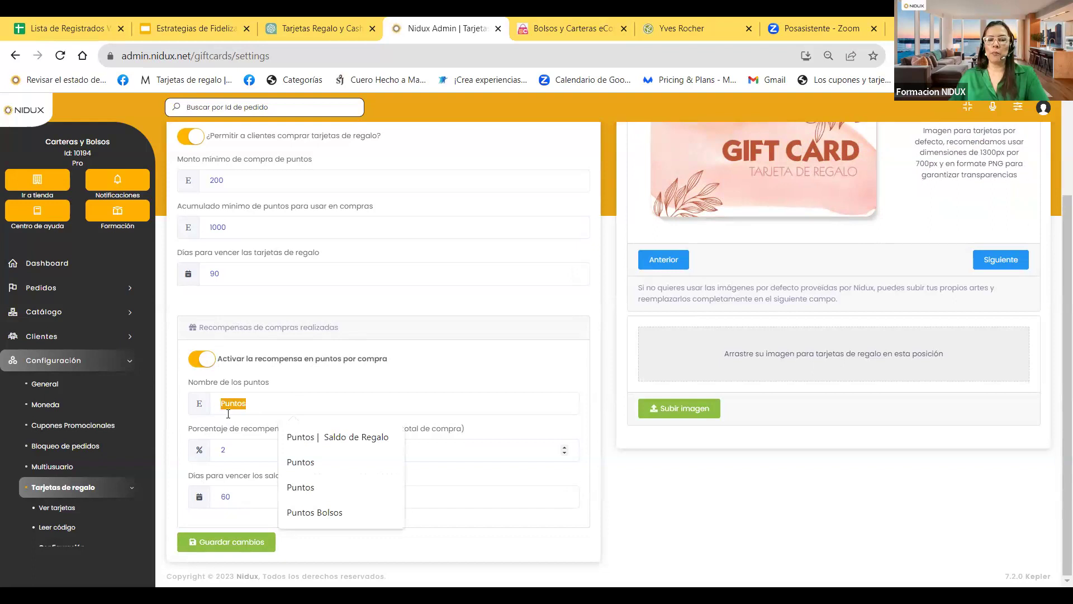
left_click(293, 396)
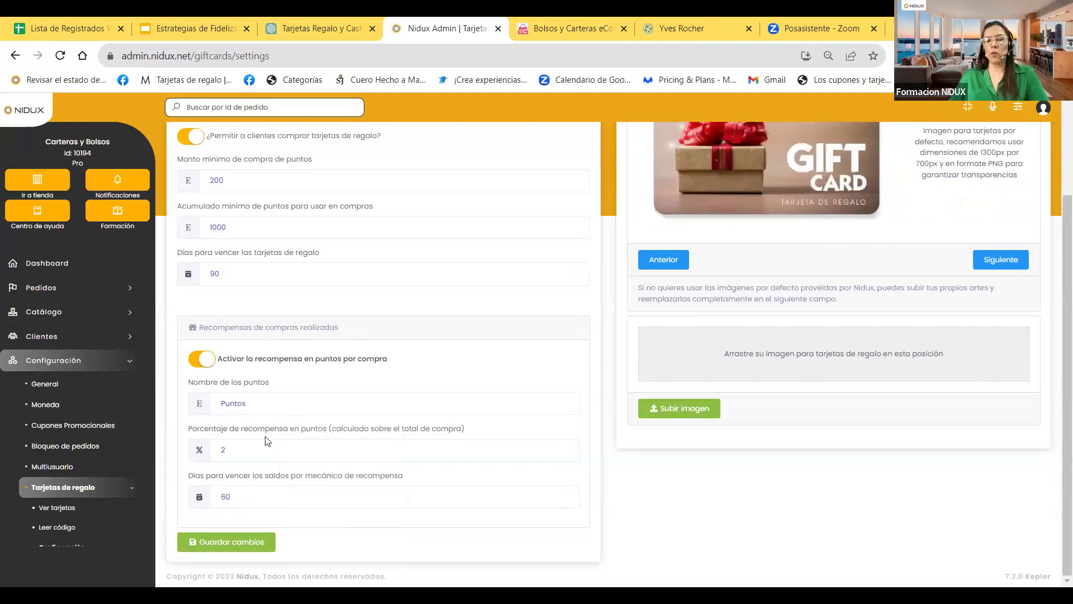
left_click_drag(224, 450, 207, 453)
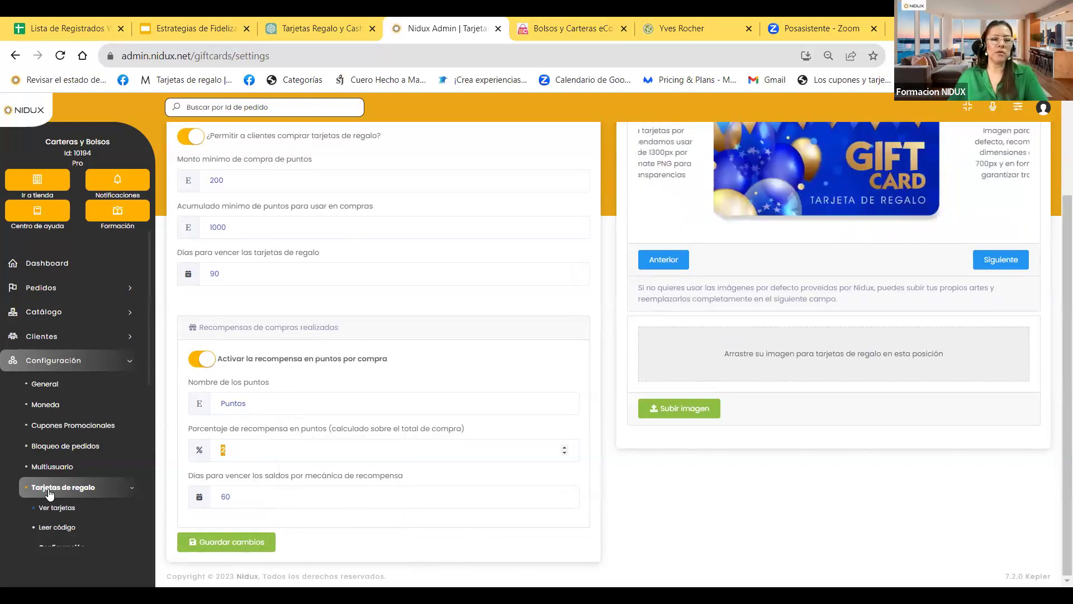
Open the custom menu design page and check which element types can be added to the top menu.
left_click(78, 363)
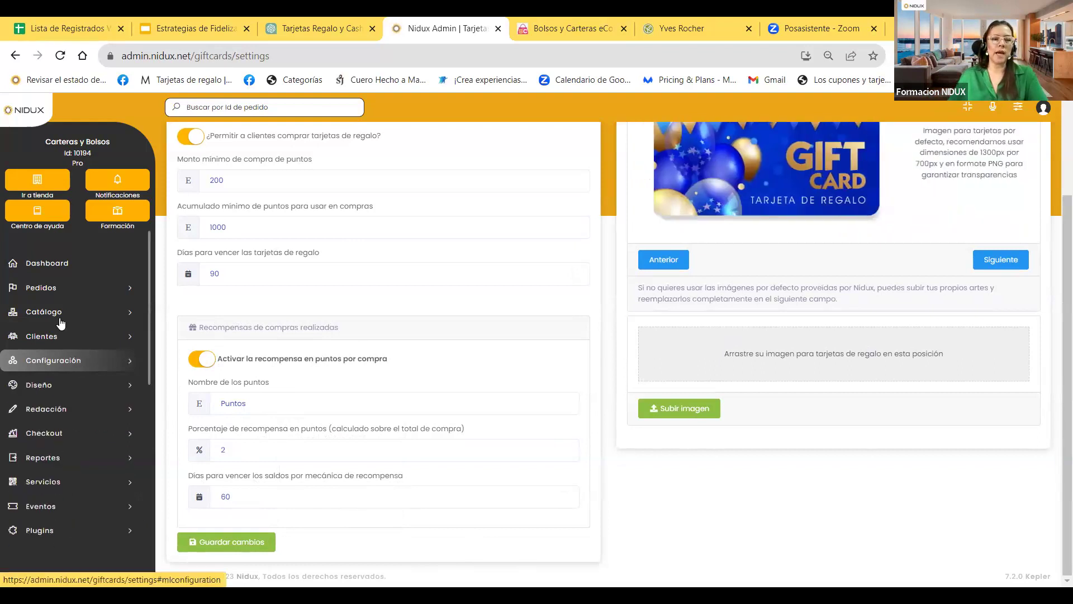
left_click(56, 386)
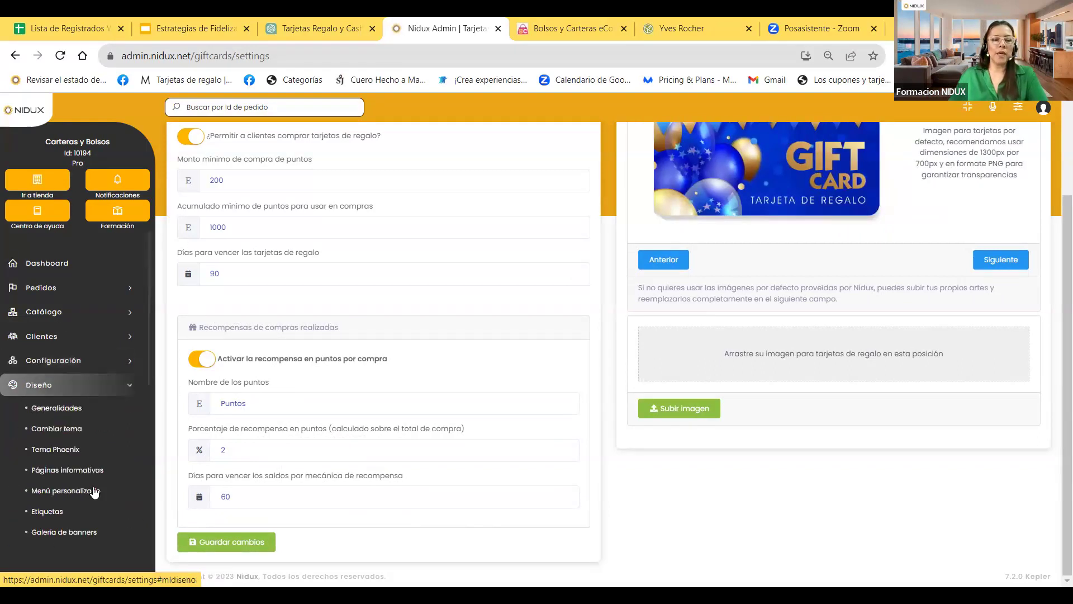
left_click(75, 492)
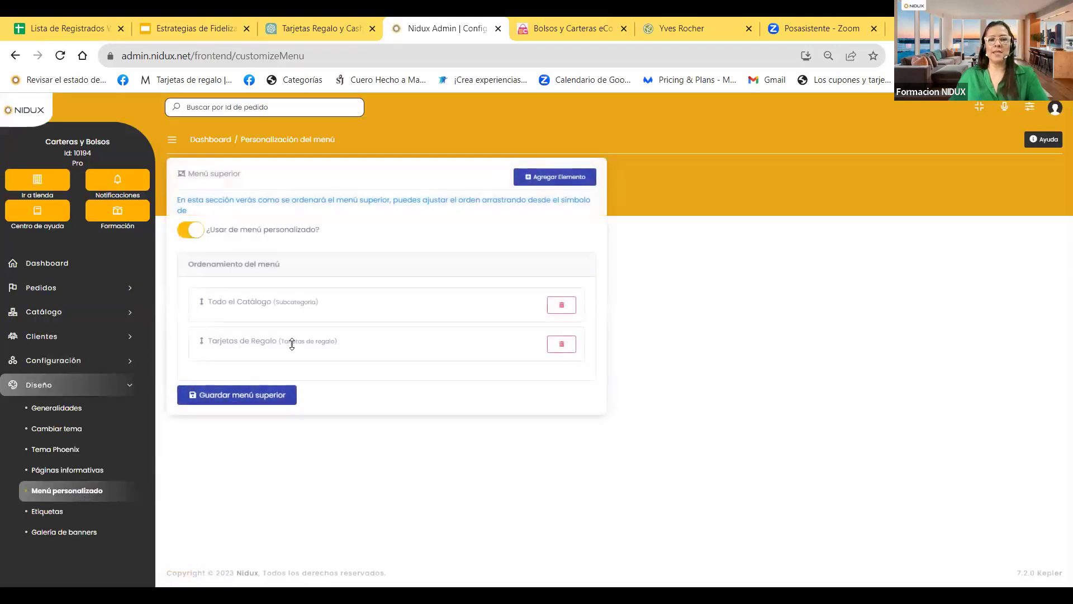
left_click(550, 182)
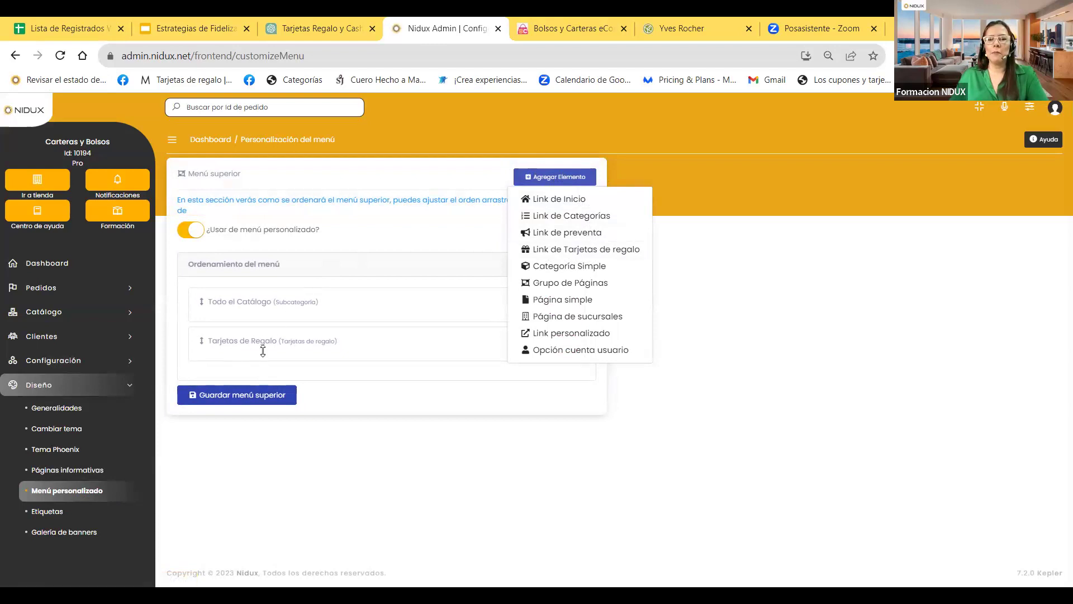
left_click(376, 407)
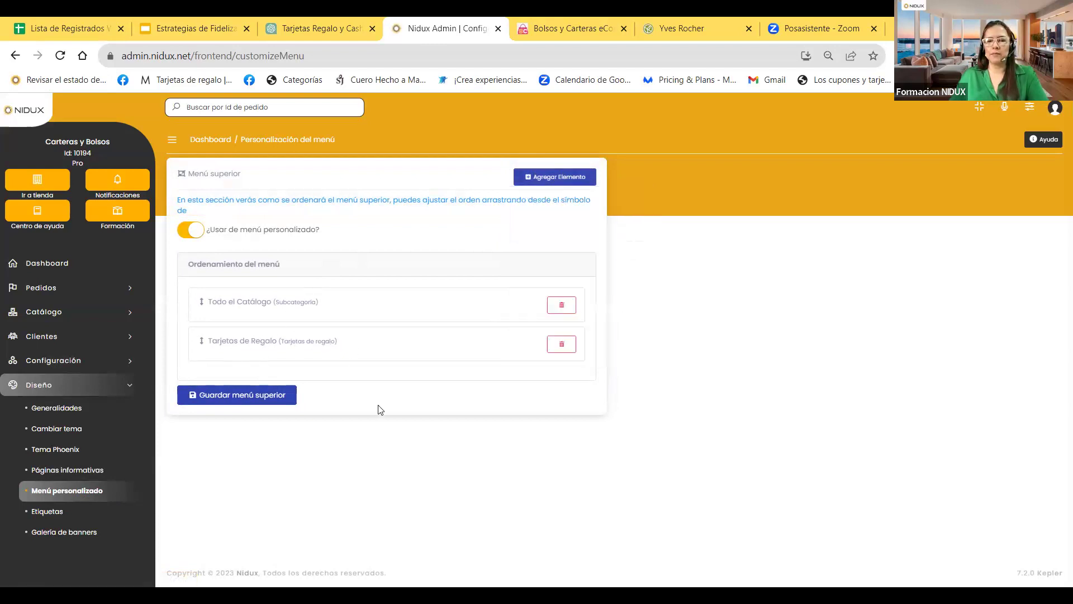
Switch to the Bolsos y Carteras storefront, look over its home page and open Tarjetas de Regalo.
left_click(584, 18)
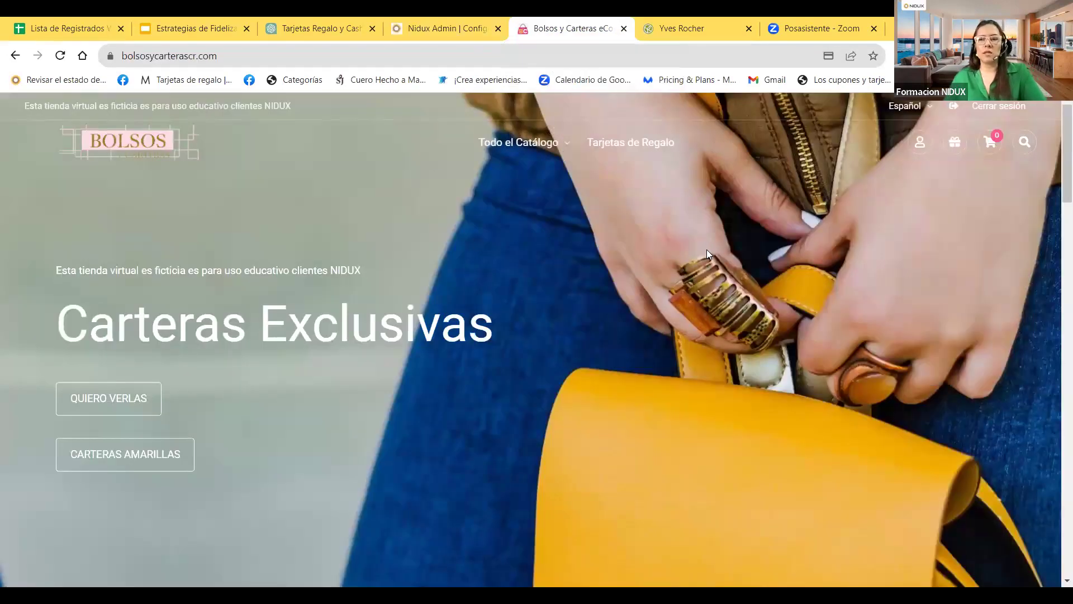
scroll(708, 254, "down", 4)
scroll(716, 274, "down", 3)
scroll(717, 271, "up", 10)
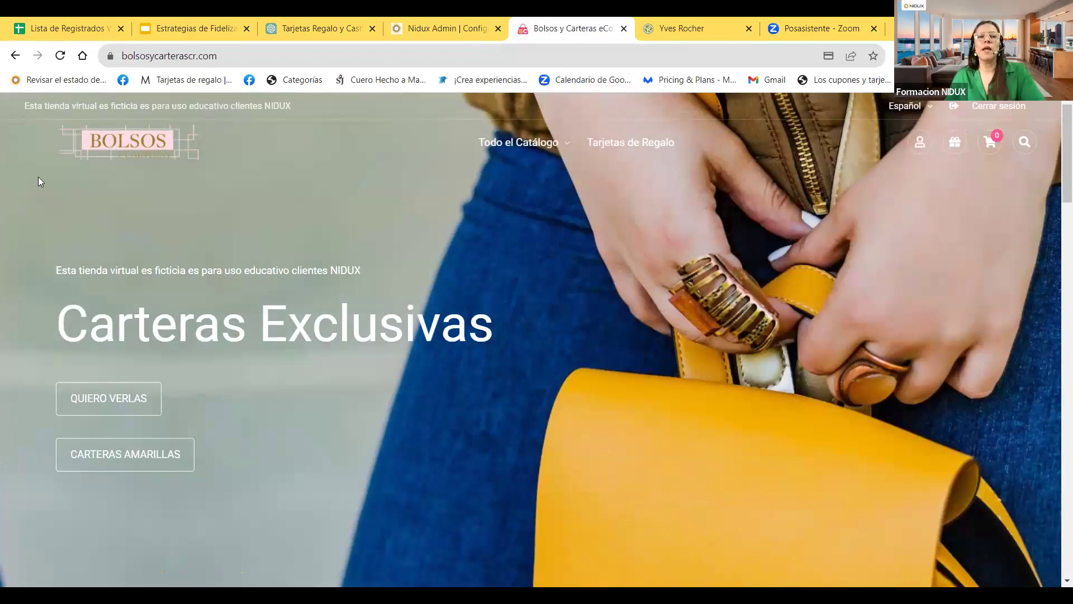
left_click(639, 143)
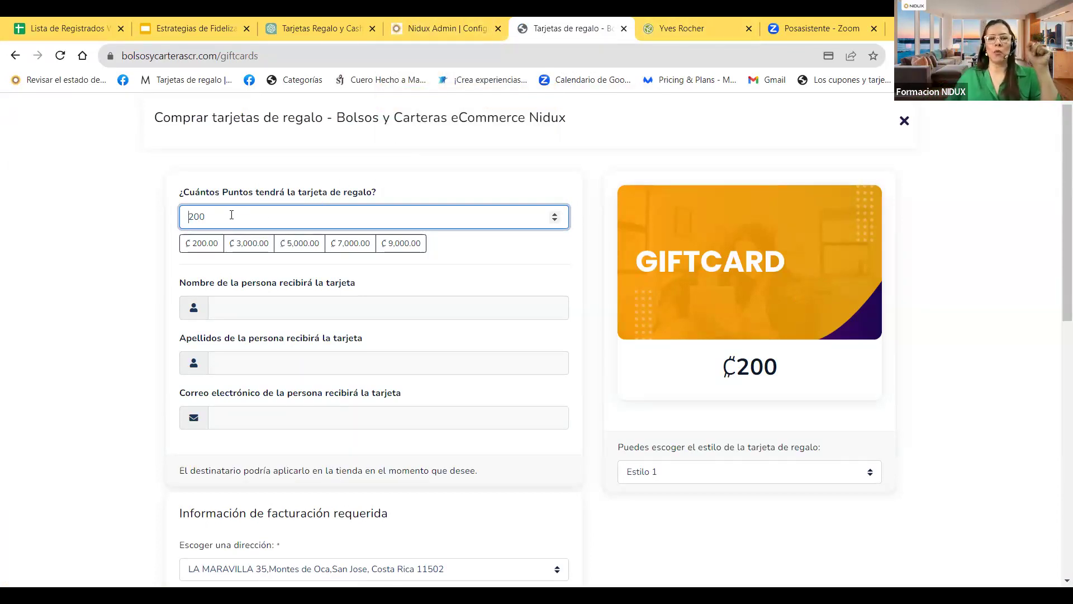
Try the preset gift card amounts ₡3,000, ₡5,000 and ₡7,000, ending with ₡9,000.
left_click(250, 250)
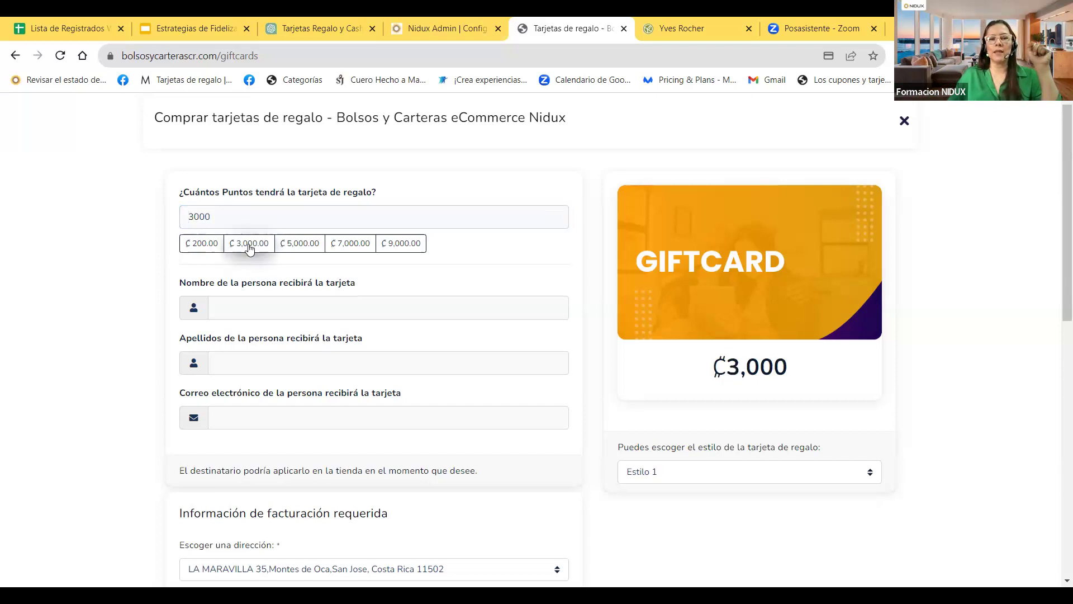
left_click(305, 246)
left_click(363, 246)
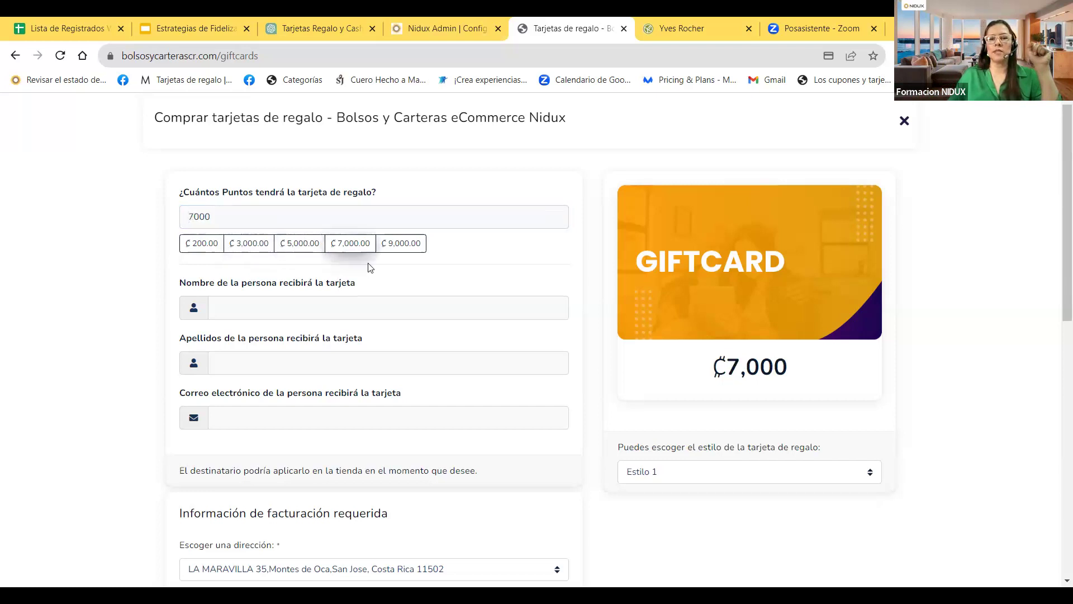
left_click(409, 249)
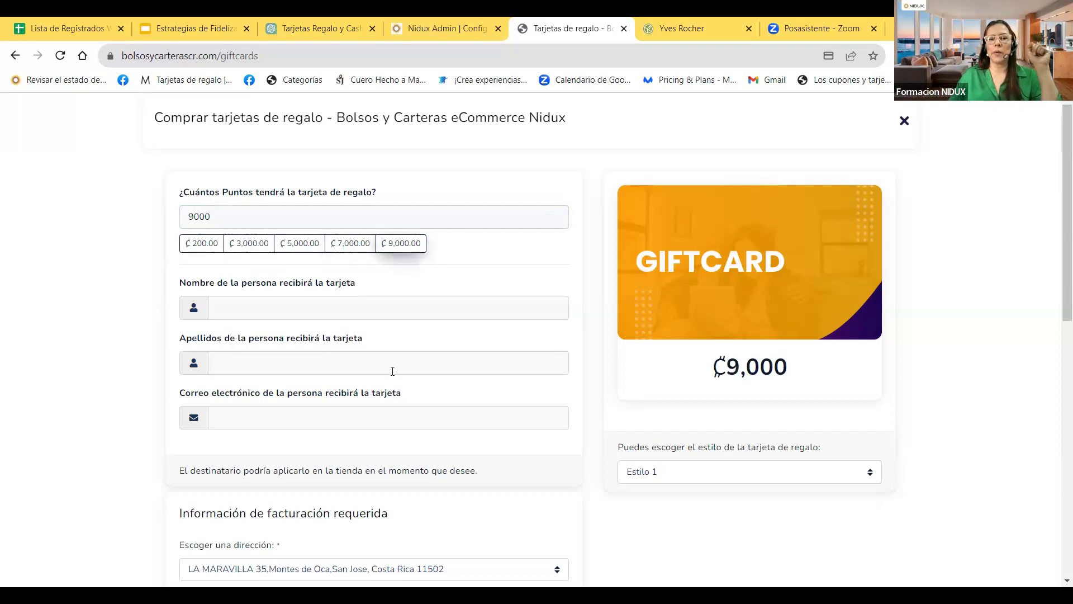
Return to the gift card configuration in Nidux Admin, set the minimum points purchase amount to 500 and save the changes.
left_click(463, 28)
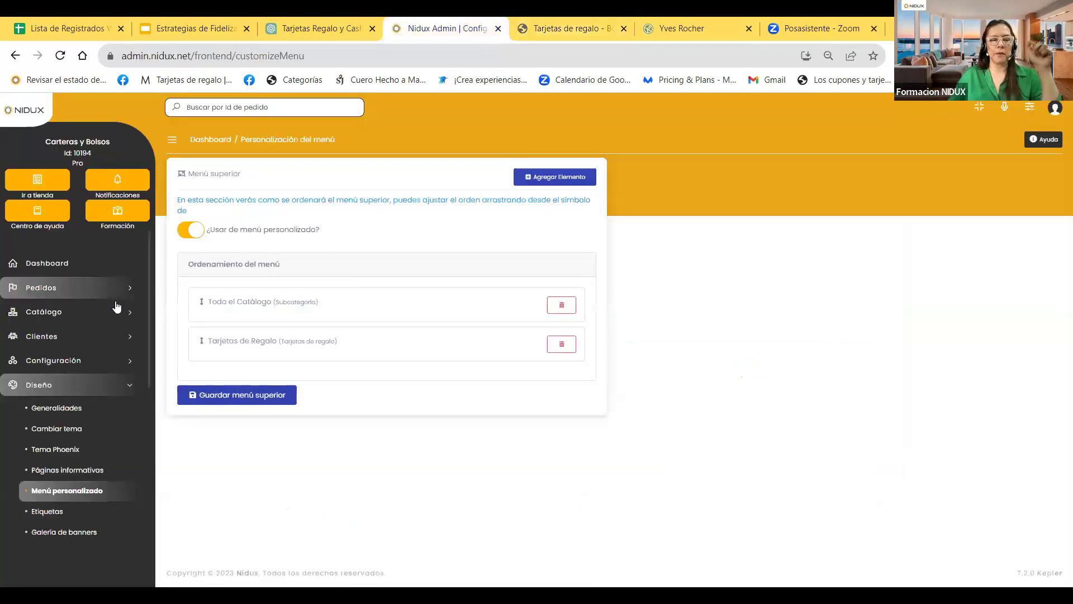
left_click(74, 362)
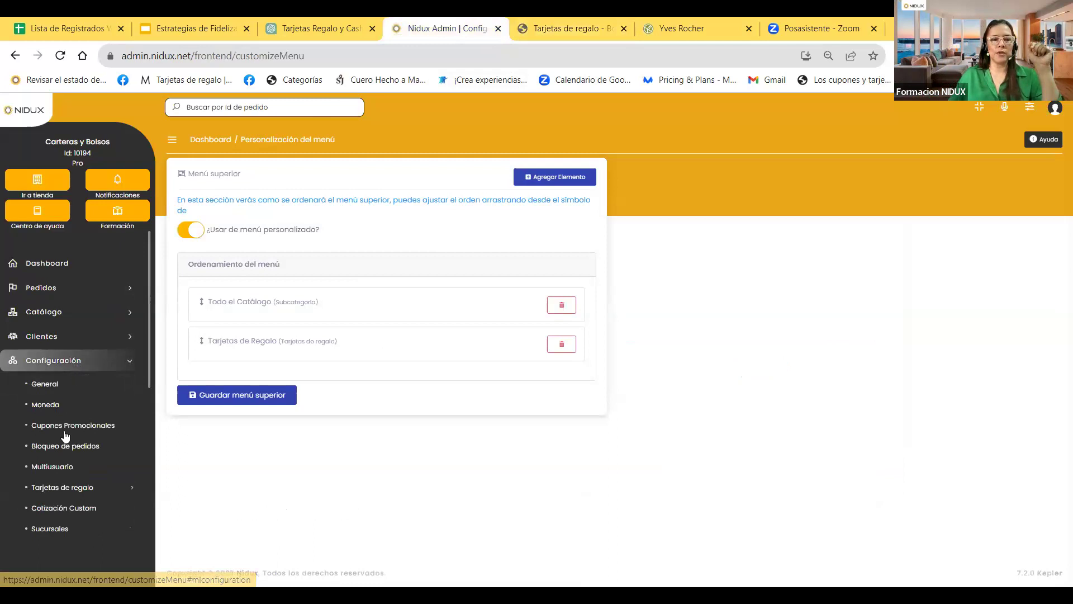
left_click(72, 482)
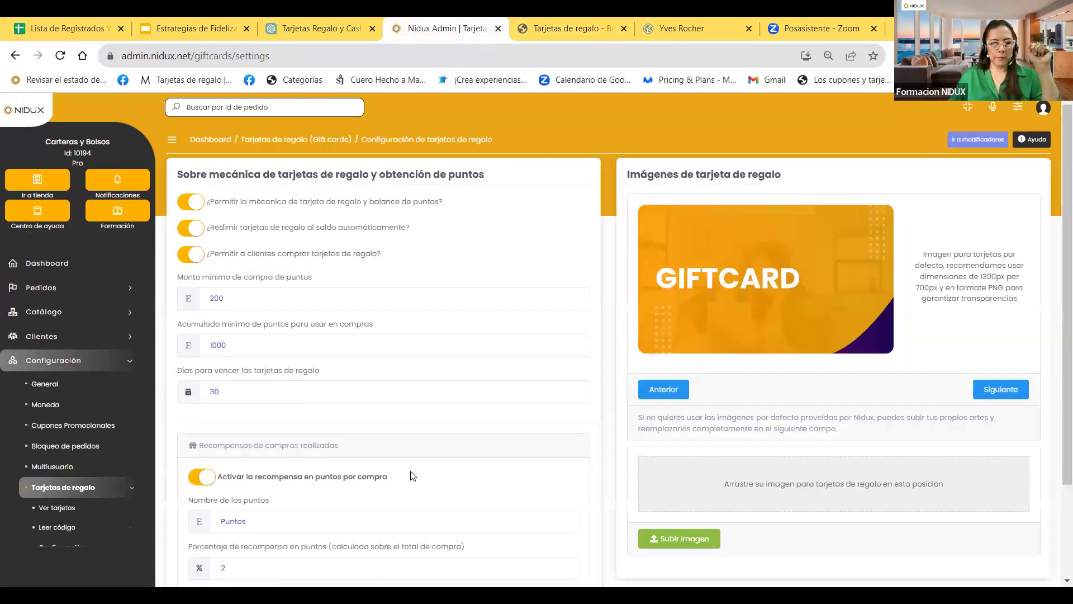
left_click_drag(246, 295, 189, 301)
type("500")
scroll(235, 537, "down", 2)
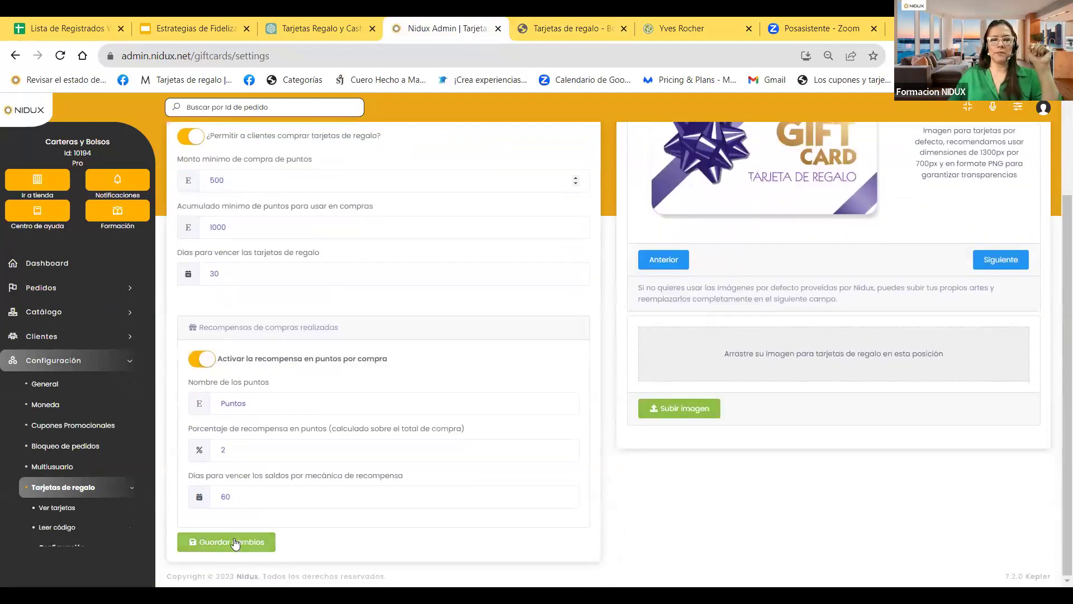
left_click(235, 543)
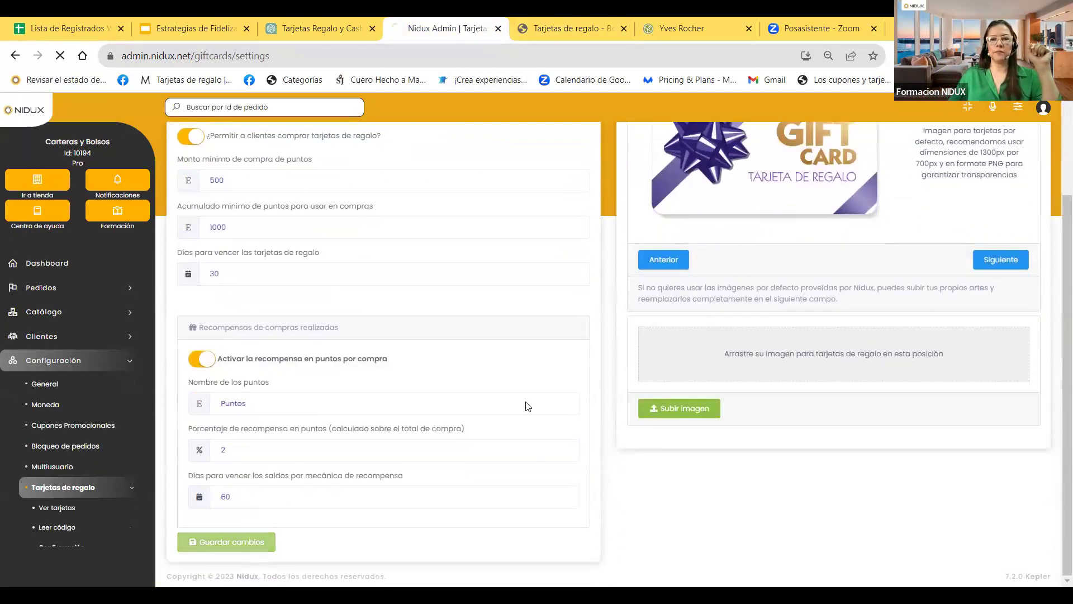
Reload the storefront gift card page and review the purchase form's preset amounts, recipient fields, billing address, payment method and terms.
left_click(538, 50)
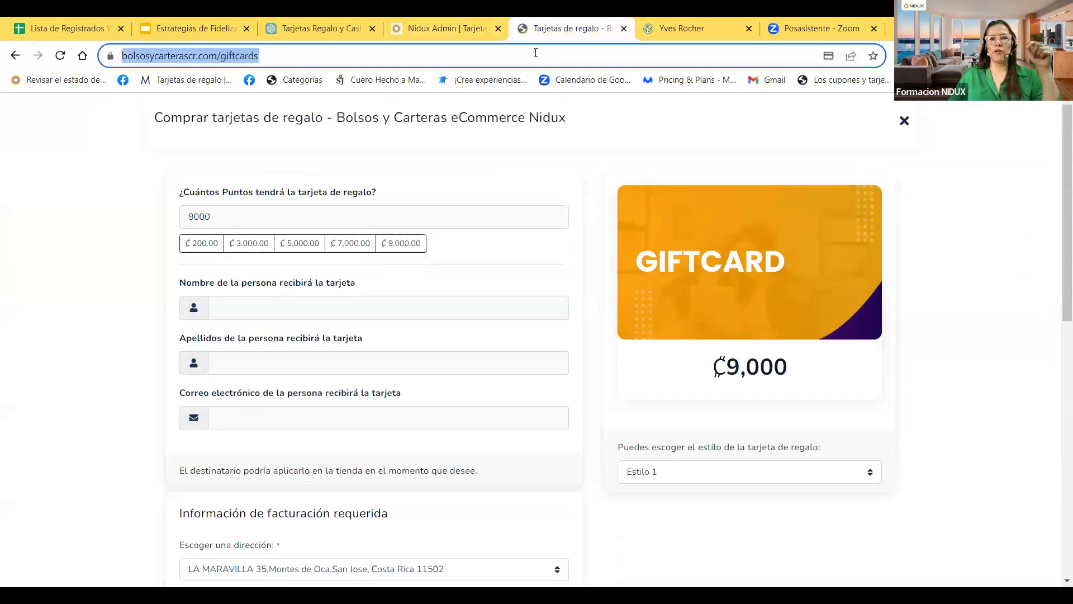
key("Return")
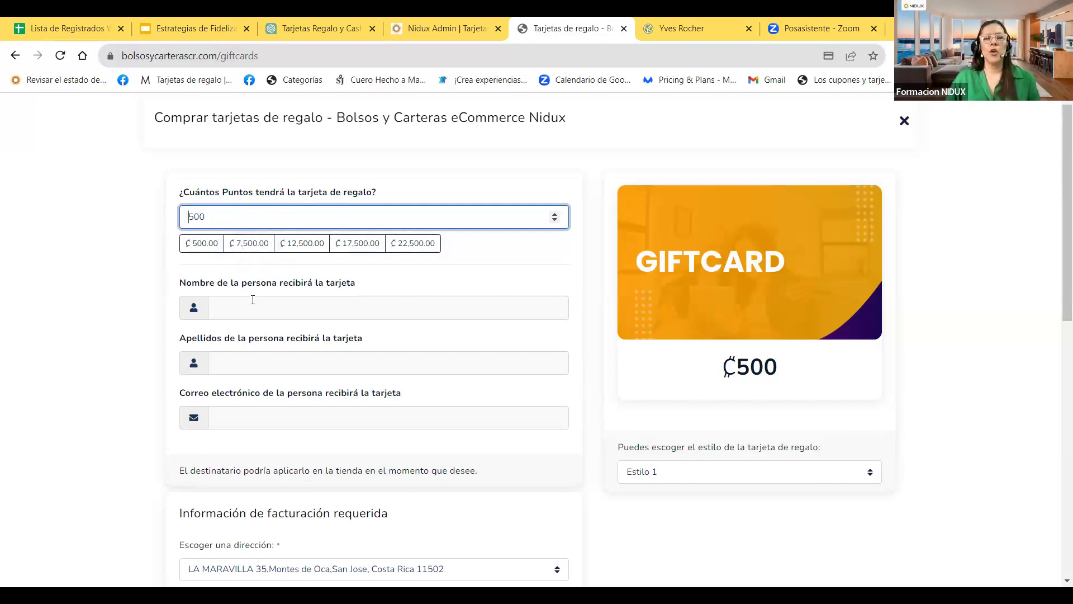
scroll(260, 293, "down", 1)
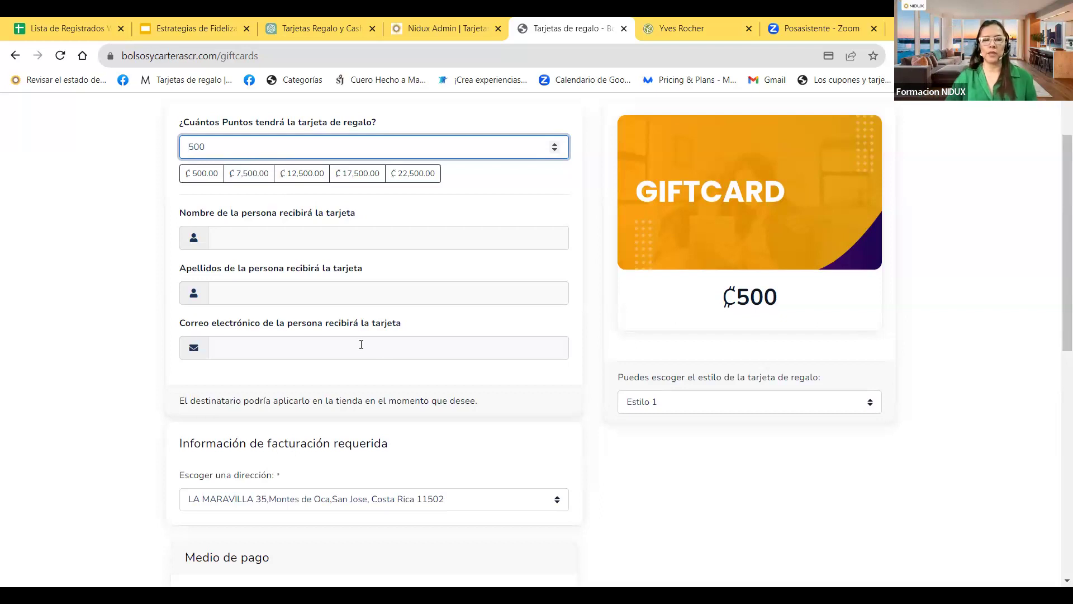
scroll(362, 344, "down", 1)
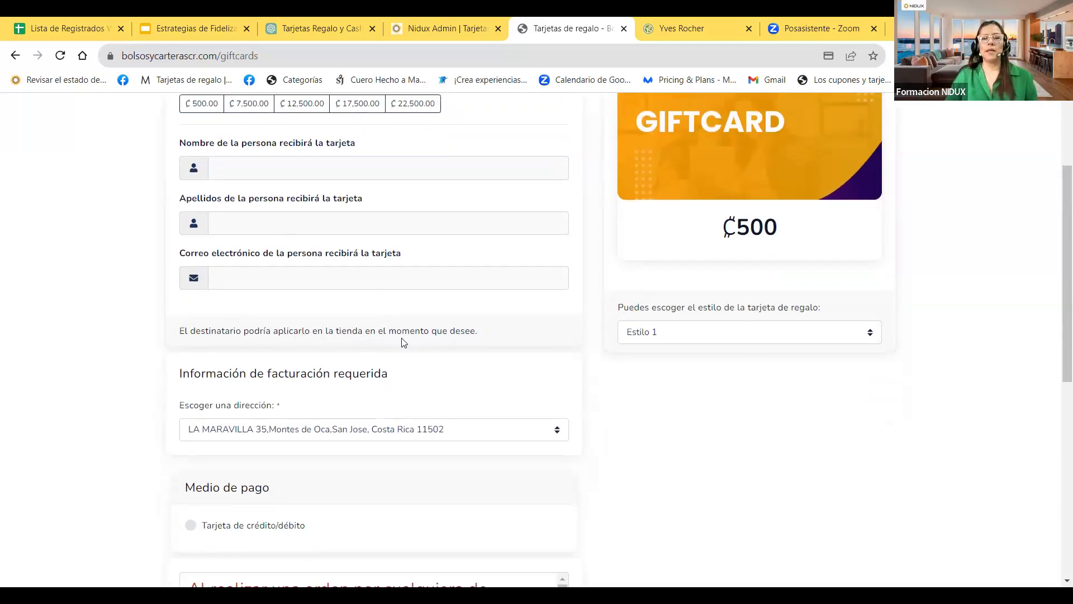
scroll(469, 367, "down", 1)
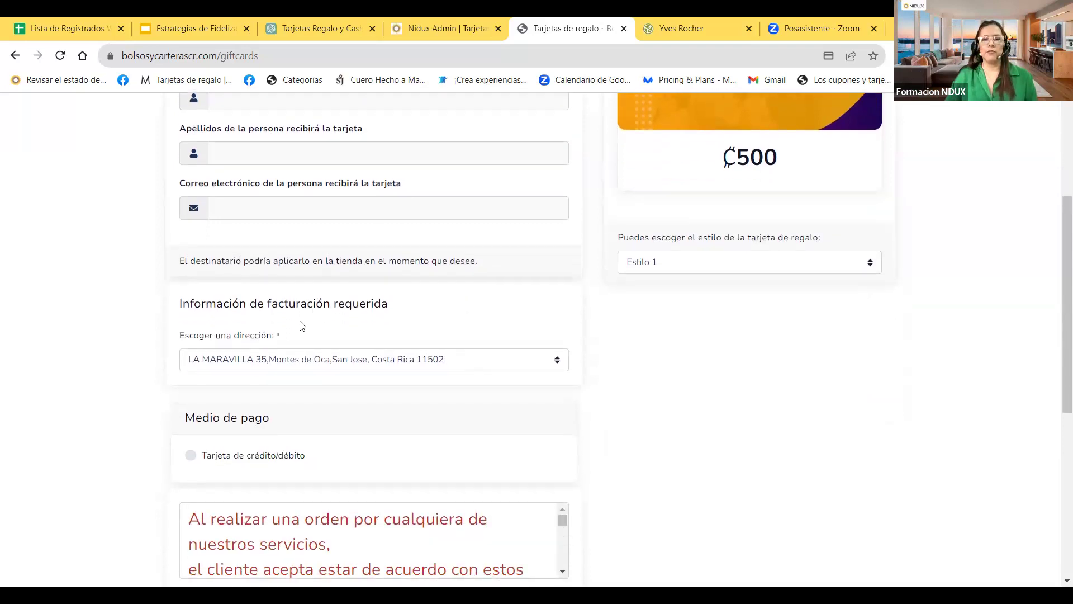
scroll(454, 334, "down", 1)
scroll(454, 334, "down", 1)
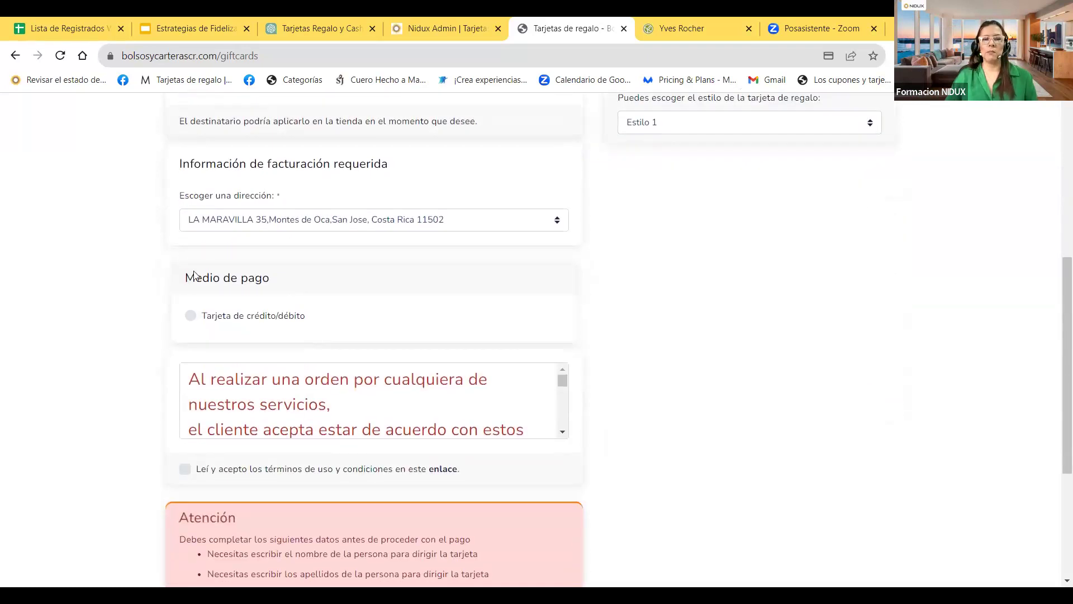
left_click_drag(180, 278, 319, 317)
left_click(338, 305)
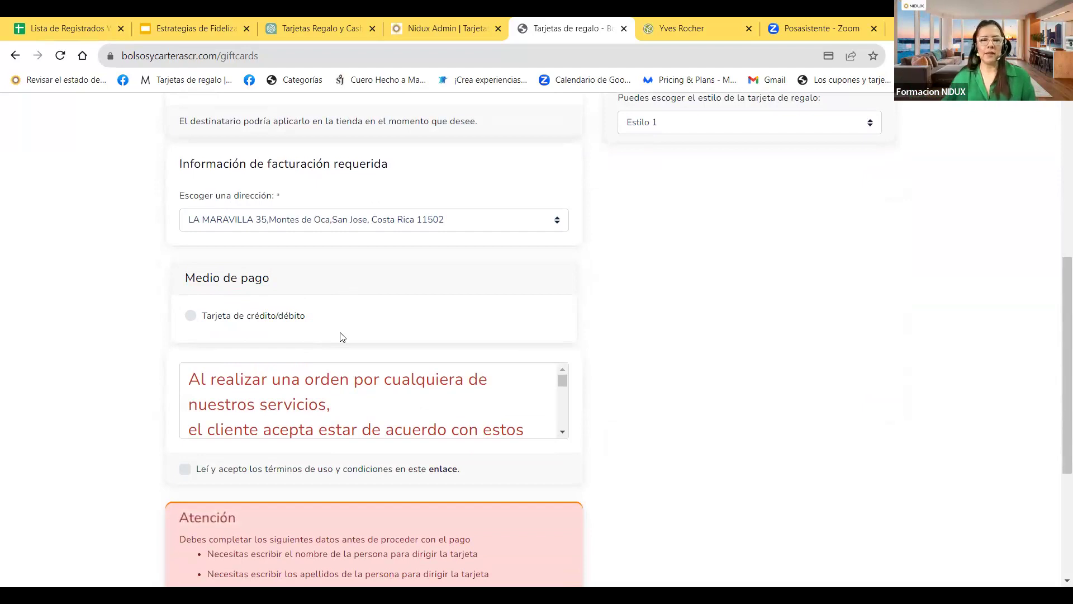
scroll(340, 337, "down", 3)
scroll(339, 336, "up", 9)
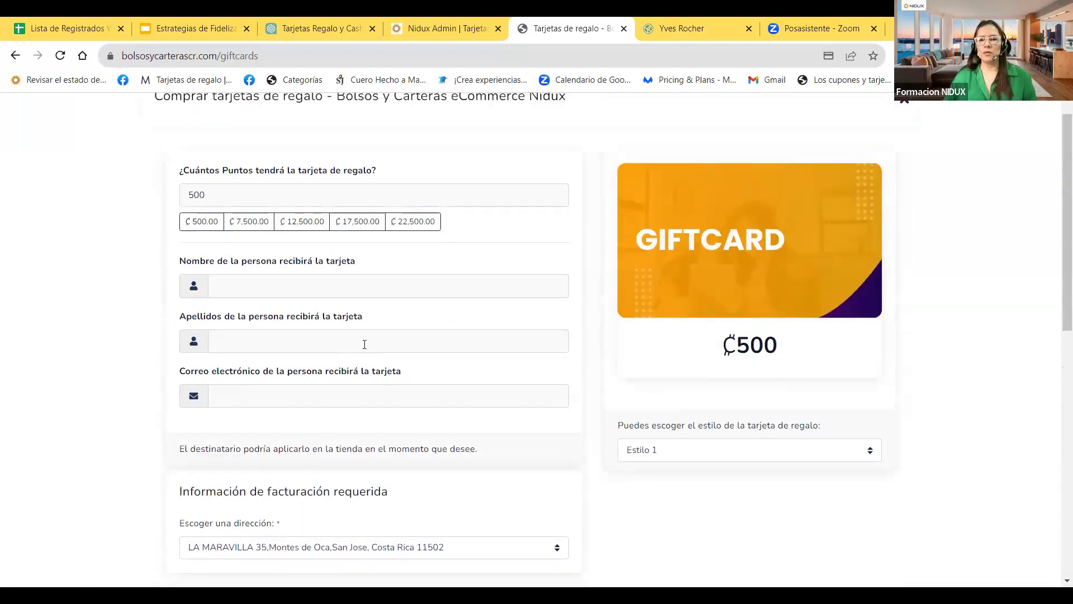
Preview the gift card designs by choosing Estilo 3, Estilo 4 and Estilo 6, ending with Estilo 7.
scroll(716, 262, "down", 1)
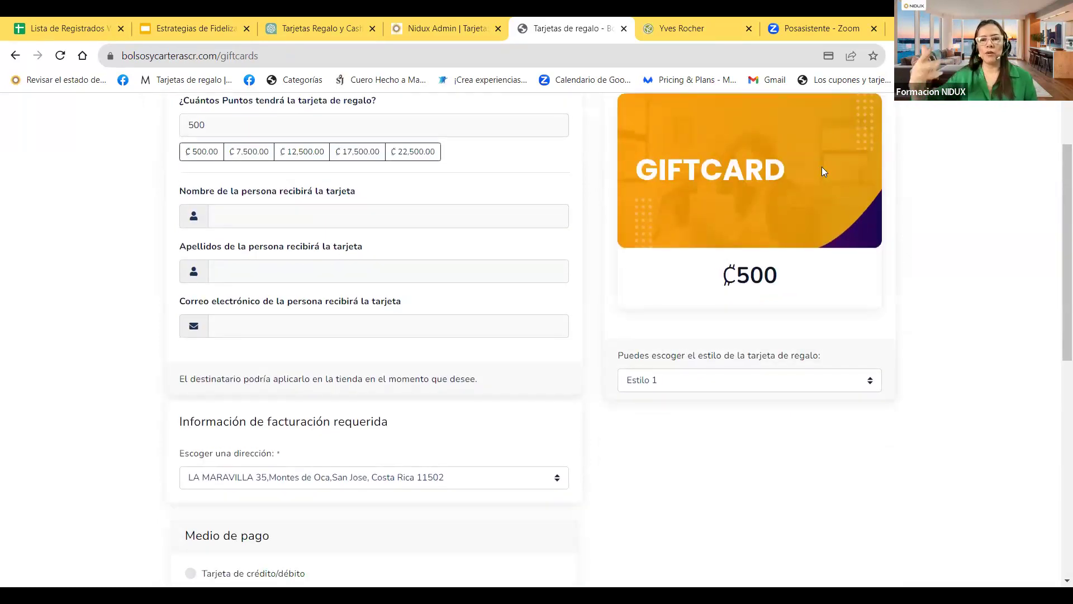
left_click(876, 380)
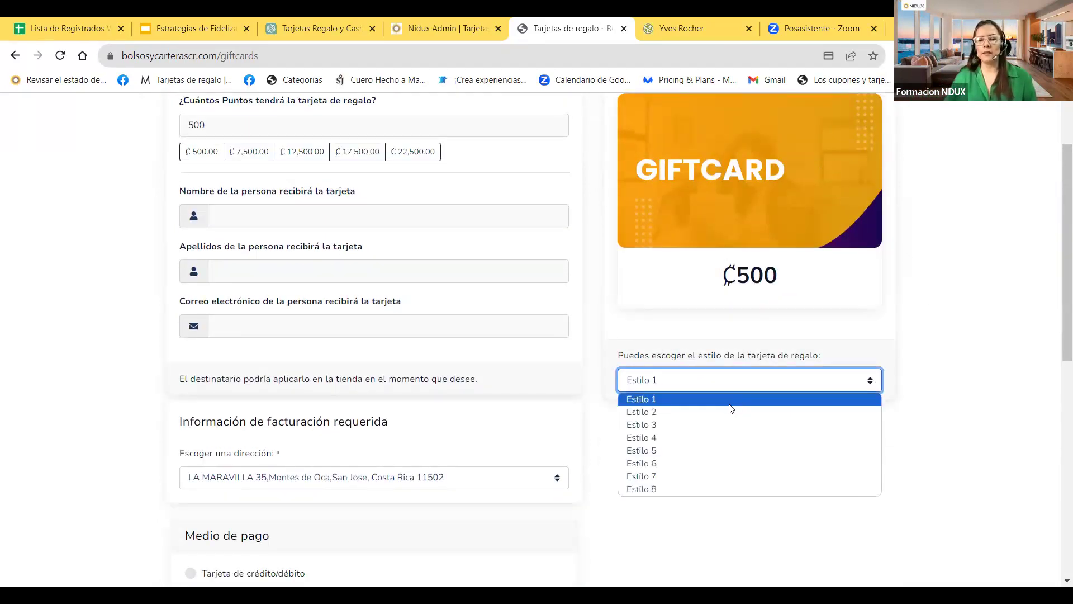
left_click(704, 425)
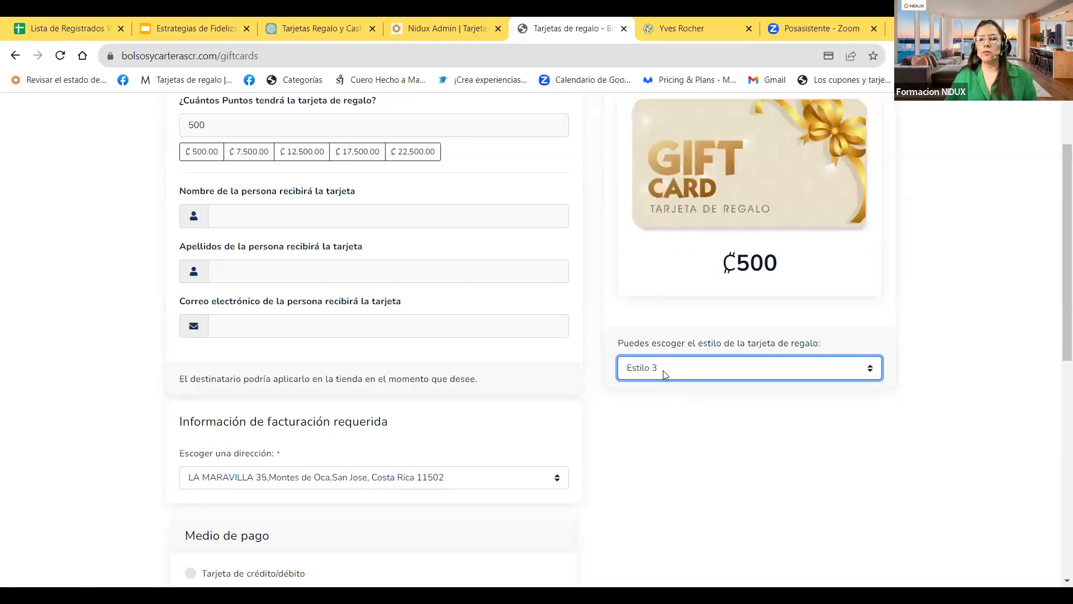
left_click(664, 370)
left_click(659, 428)
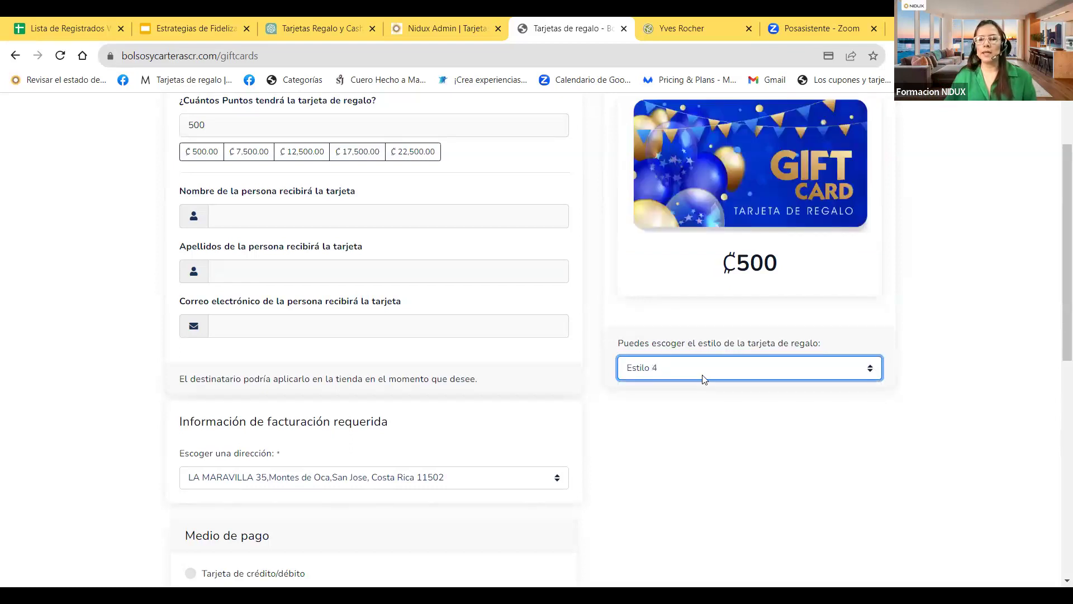
left_click(701, 371)
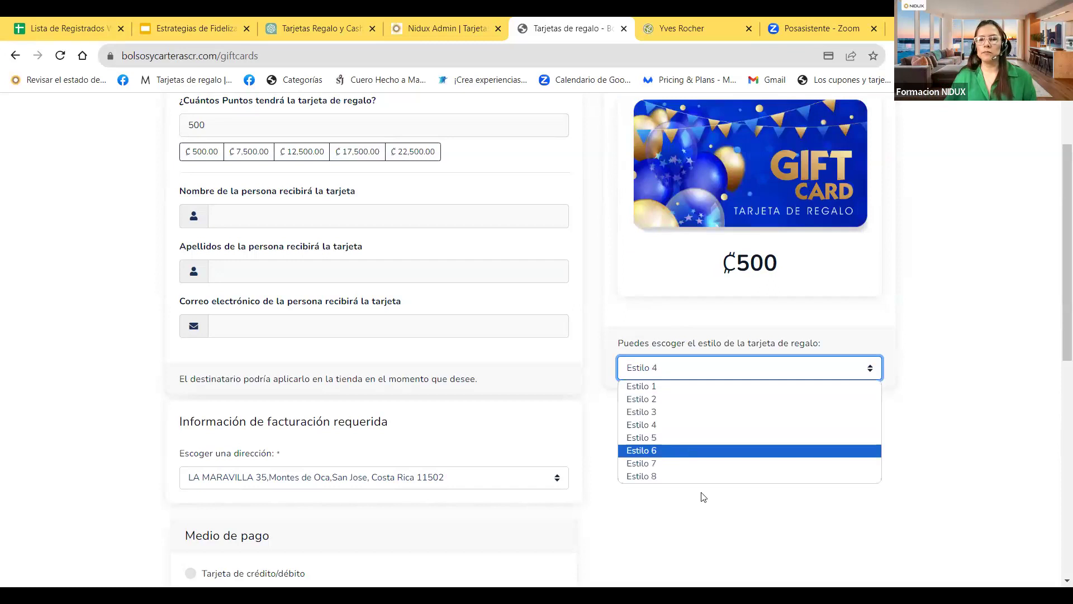
left_click(716, 451)
left_click(693, 369)
left_click(691, 465)
scroll(599, 179, "up", 2)
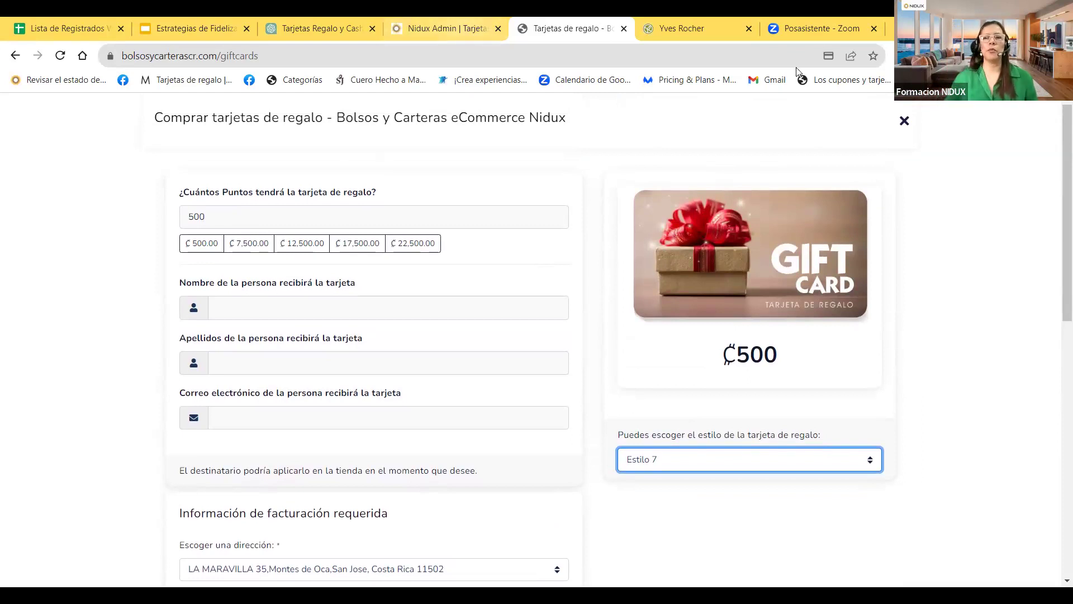
Close the gift card purchase page, switch to Nidux Admin and open the list of existing gift cards.
left_click(904, 122)
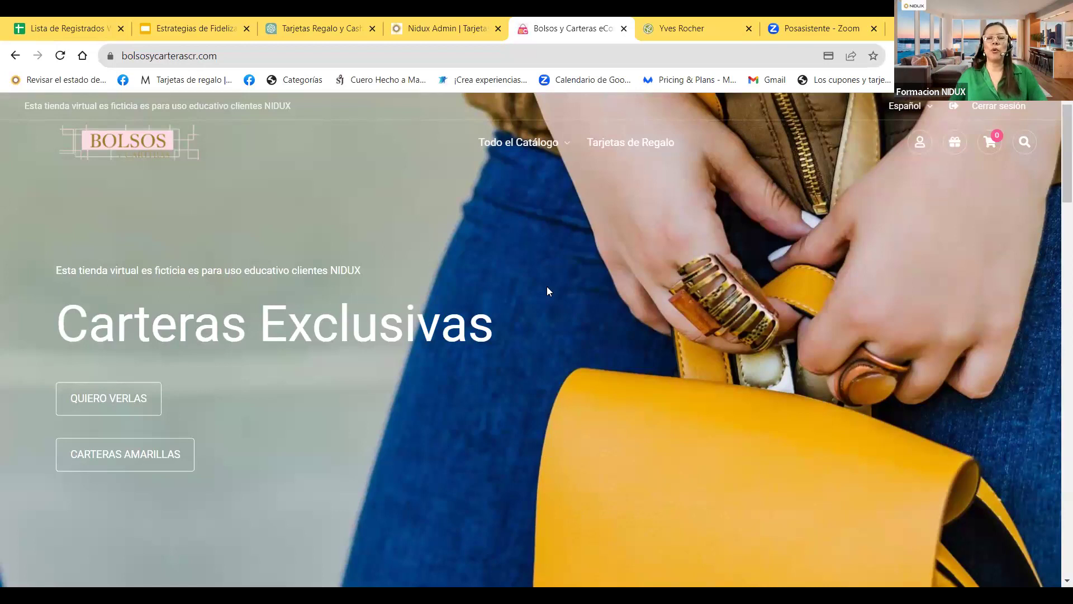
left_click(445, 28)
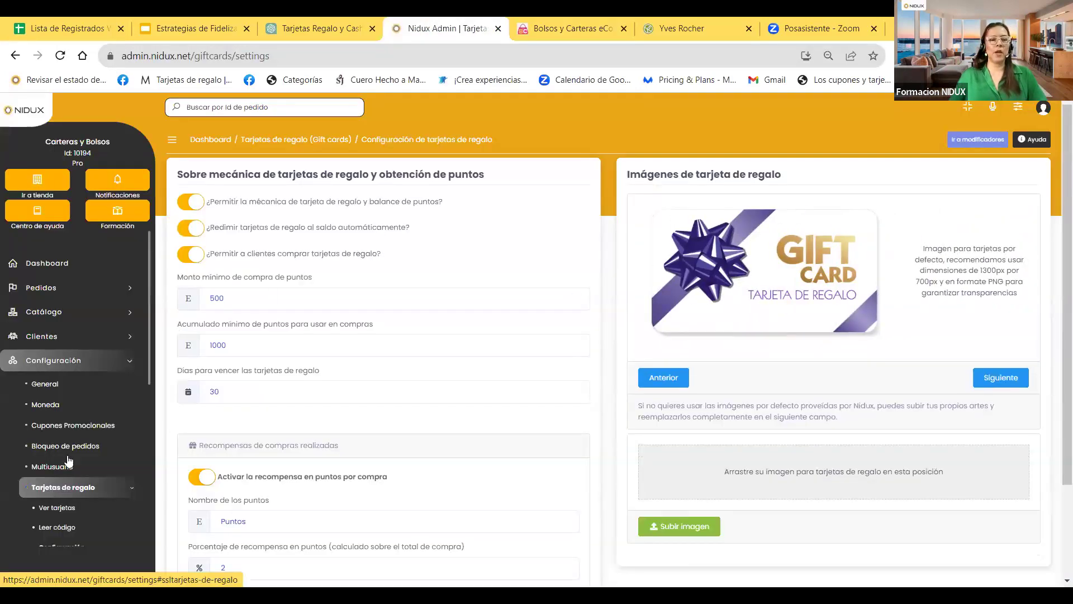
left_click(57, 507)
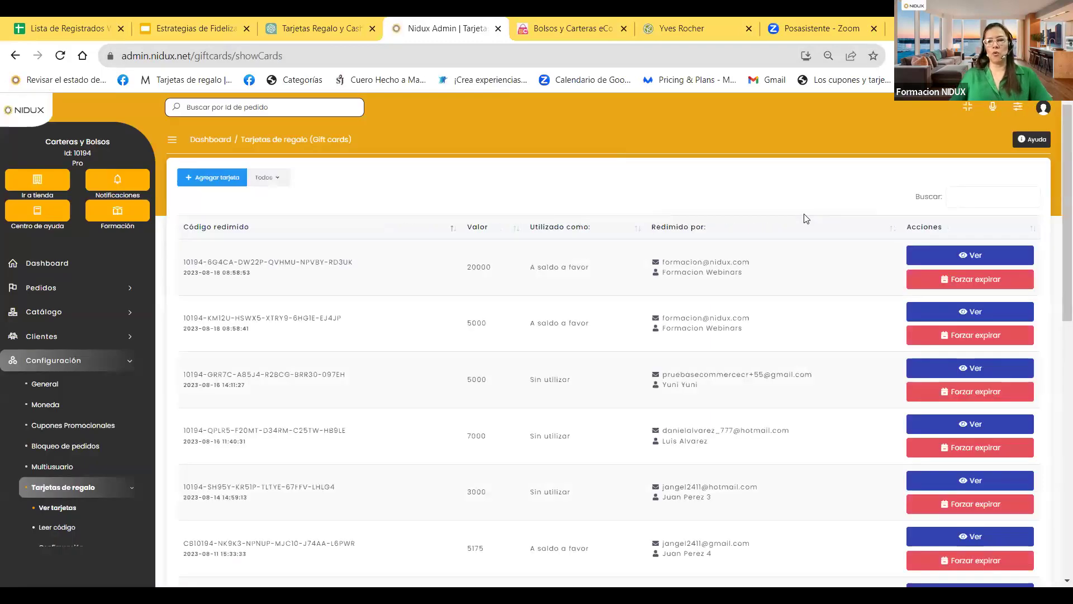
scroll(664, 293, "down", 1)
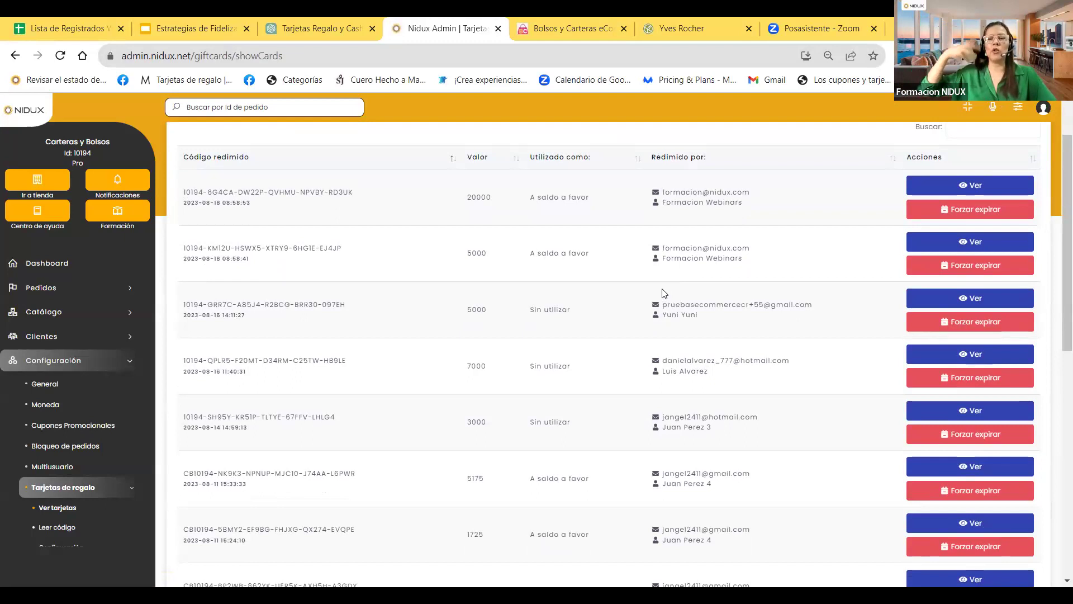
scroll(668, 295, "up", 1)
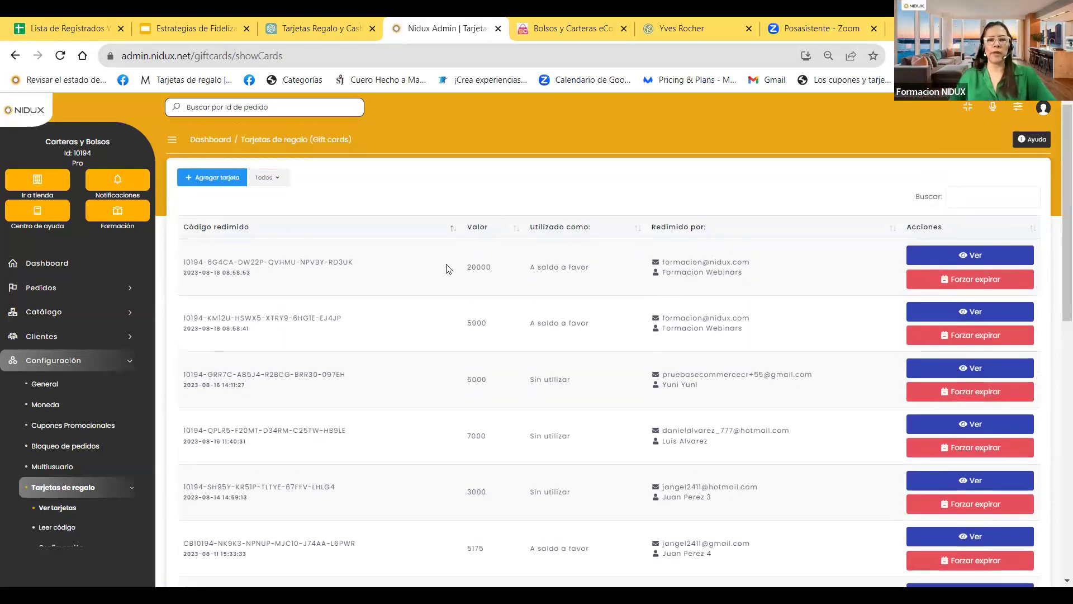
Create a gift card worth 25000 with 30 days to expire, searching customers for "formacion" and assigning it to the webinars account.
left_click(215, 178)
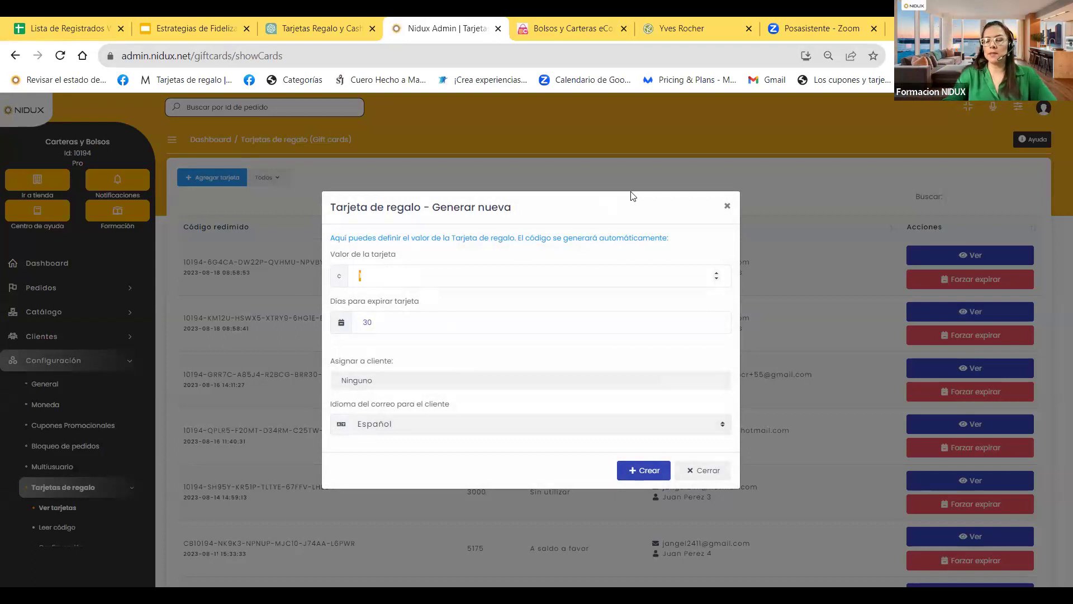
key("BackSpace")
type("25000")
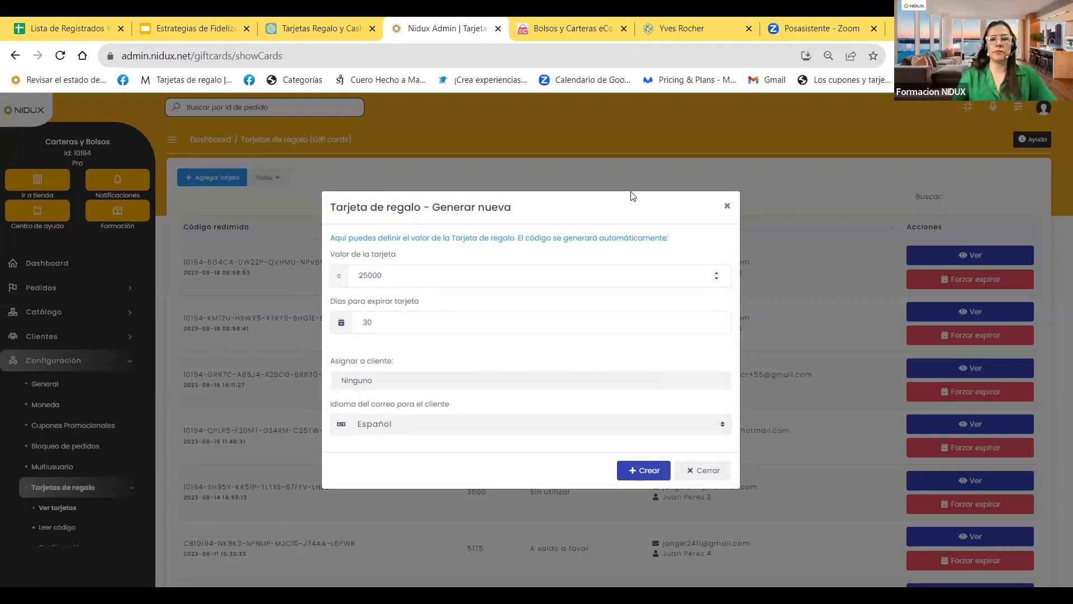
double_click(368, 323)
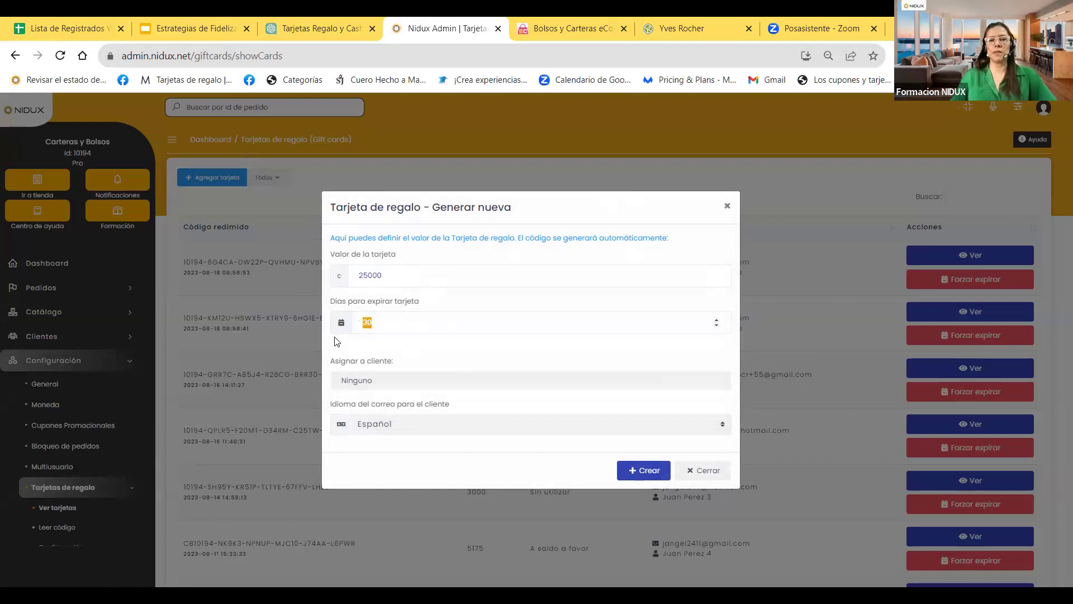
left_click(395, 379)
type("formacion")
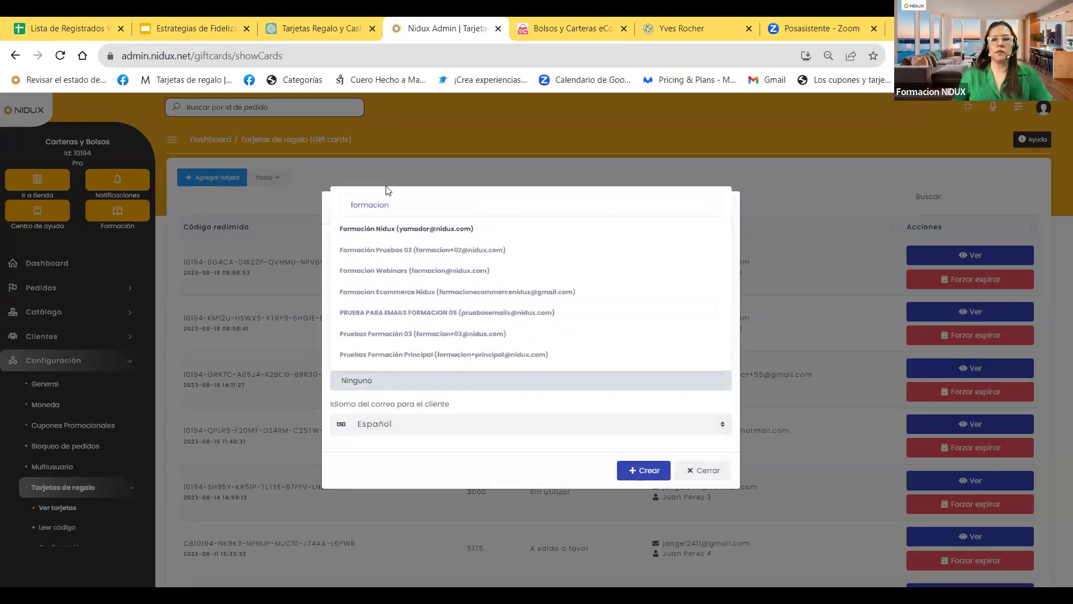
left_click(371, 270)
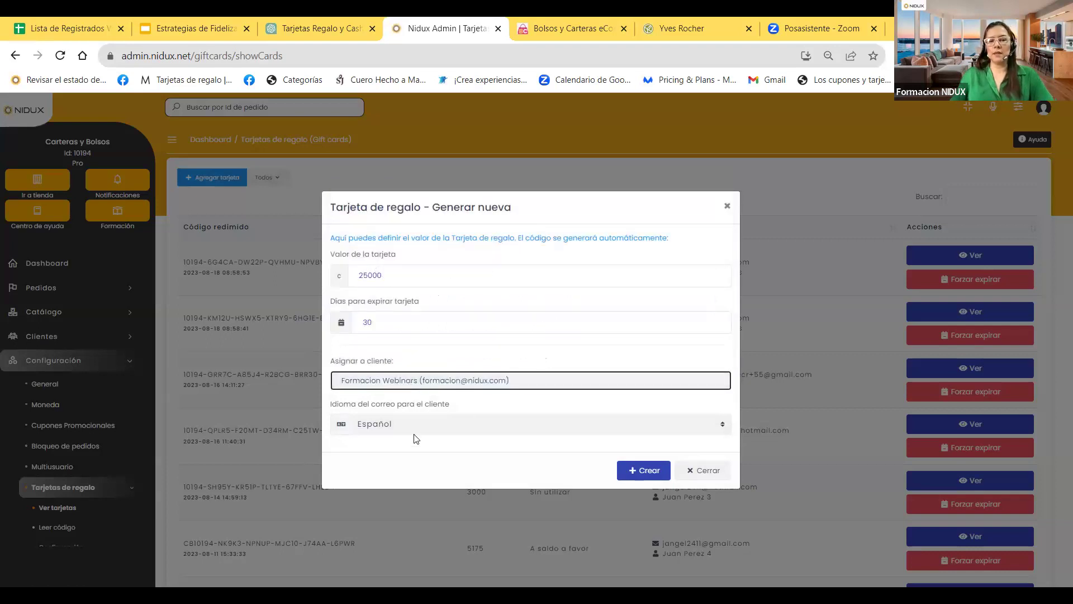
left_click(646, 478)
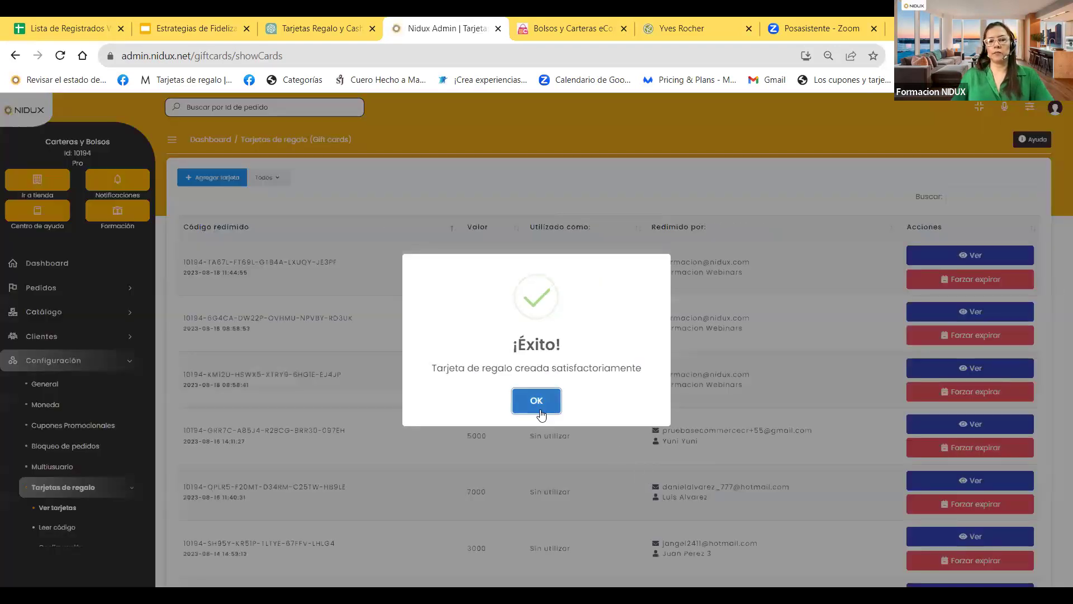
left_click(552, 391)
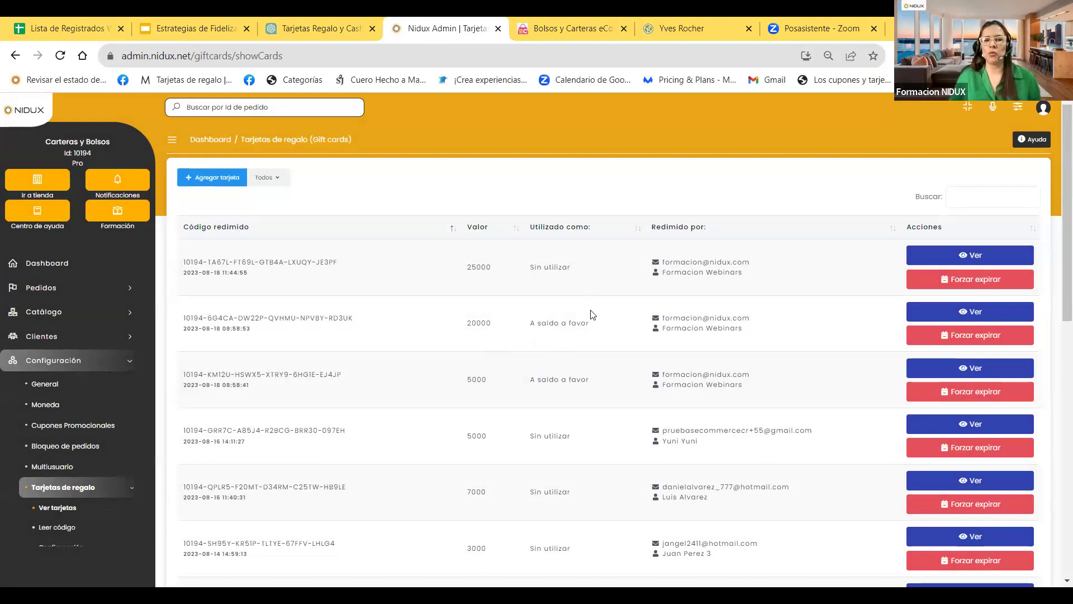
Open the details of the new 25000 card to check its code, and compare it with the code in the list.
scroll(553, 517, "down", 2)
scroll(553, 520, "up", 2)
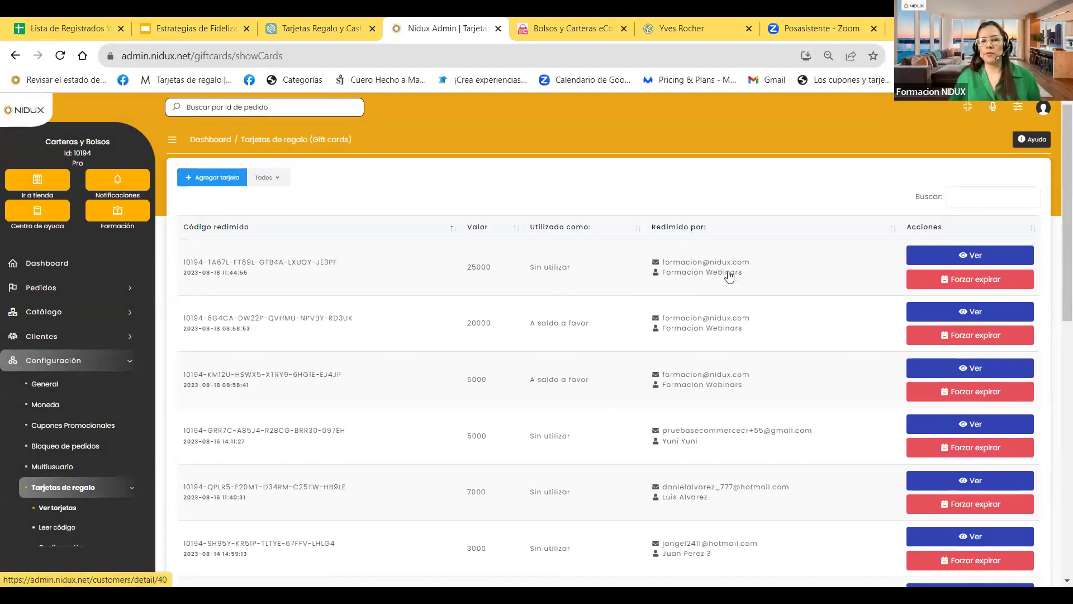
left_click(975, 256)
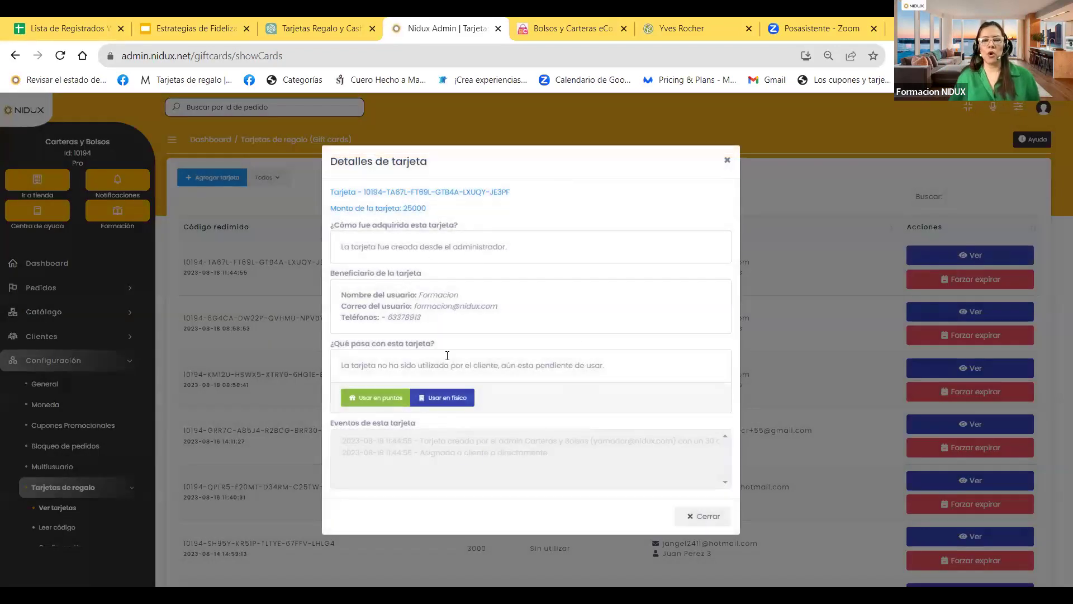
left_click_drag(365, 192, 511, 196)
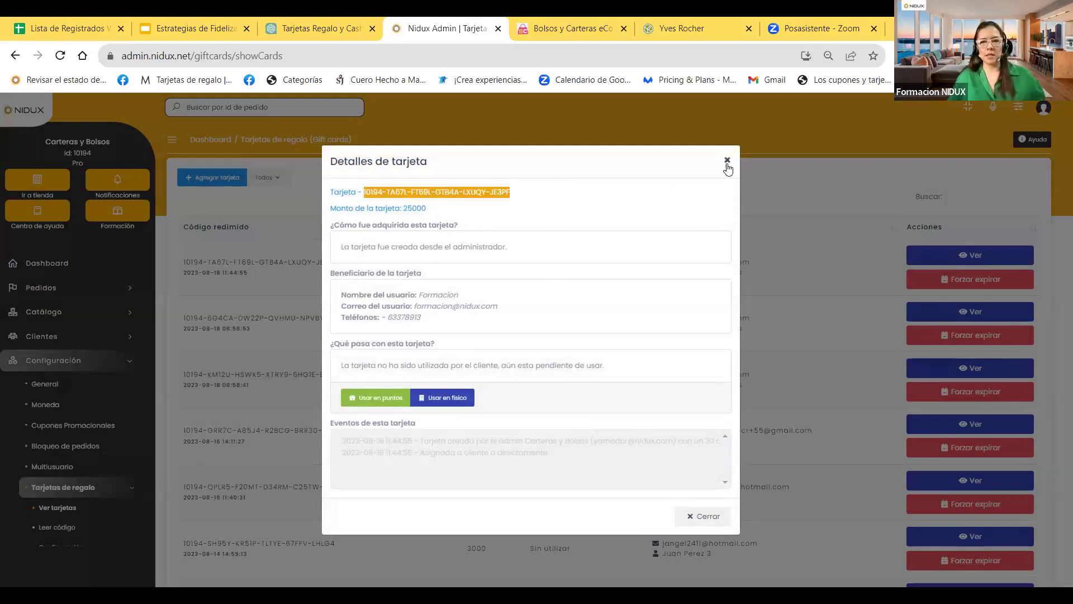
left_click(192, 264)
left_click_drag(187, 262, 335, 261)
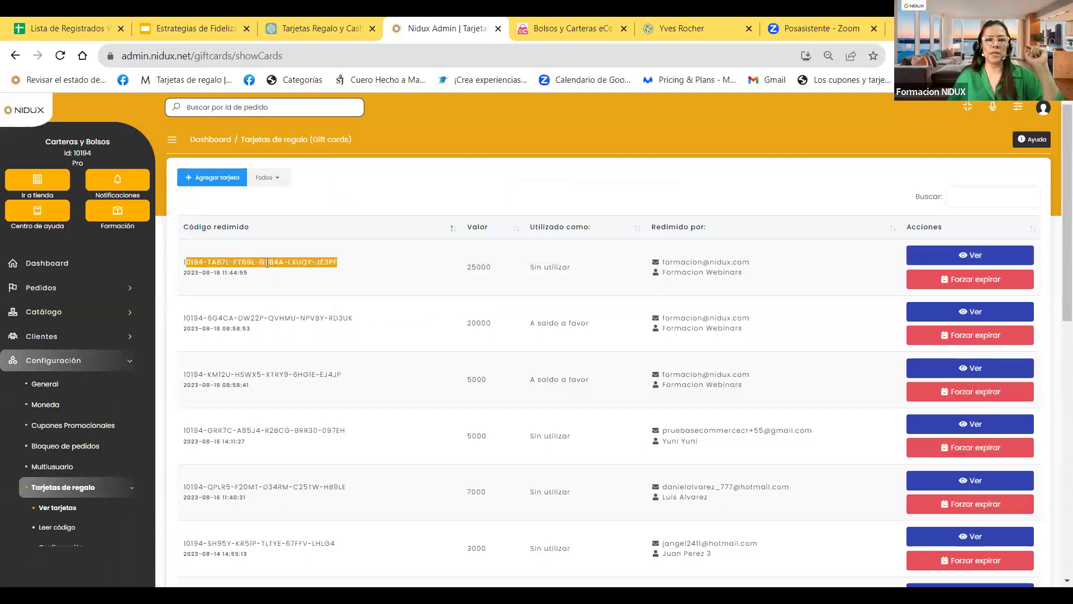
left_click_drag(342, 269, 181, 271)
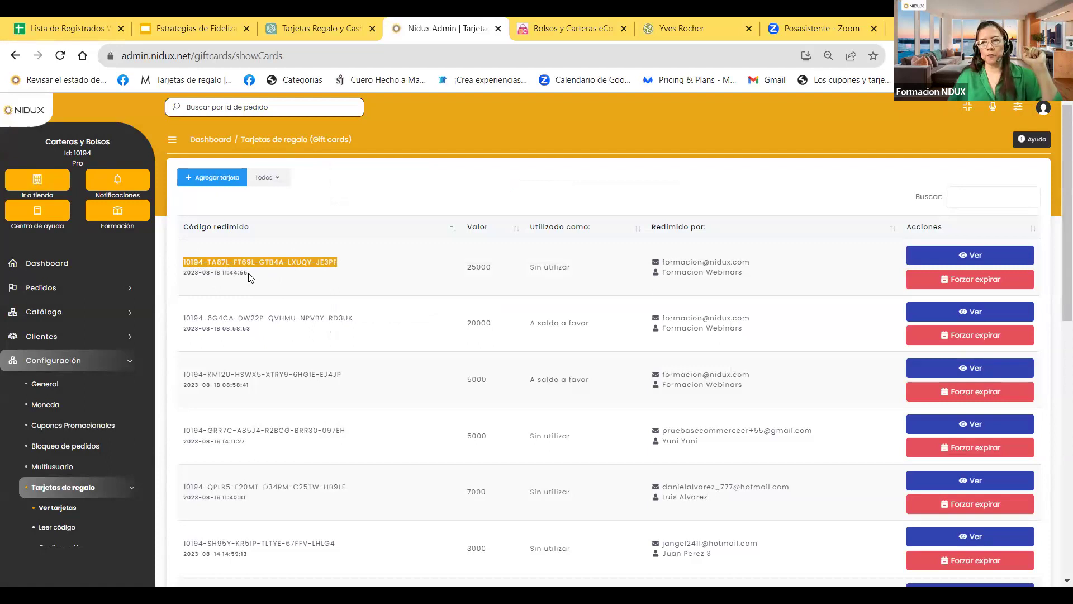
Reopen the 25000 card's details, examine its usage status, and return to browsing the gift card list.
left_click(951, 260)
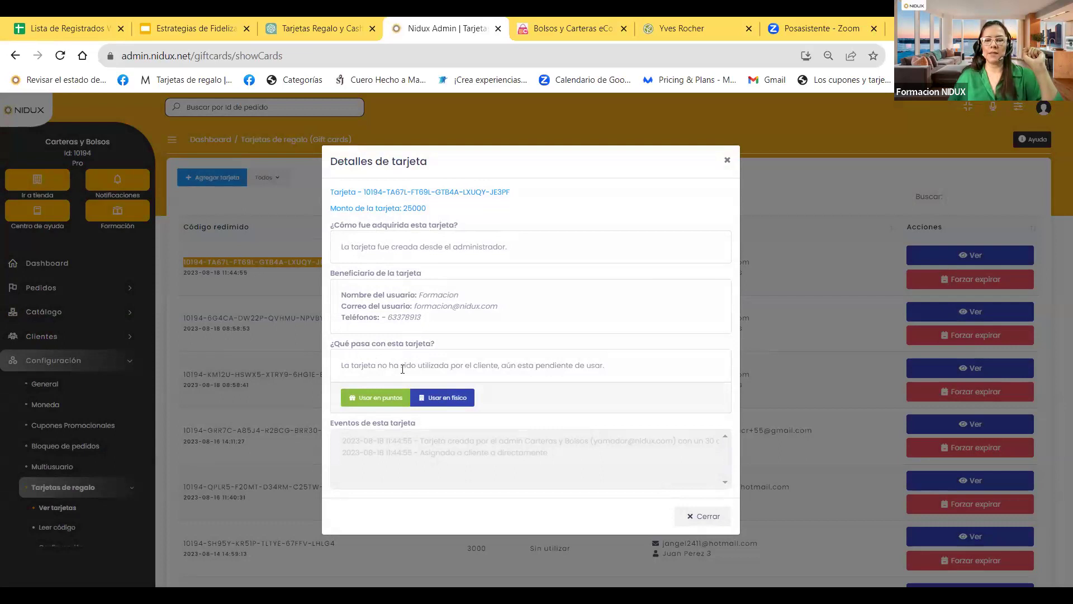
left_click_drag(339, 367, 616, 372)
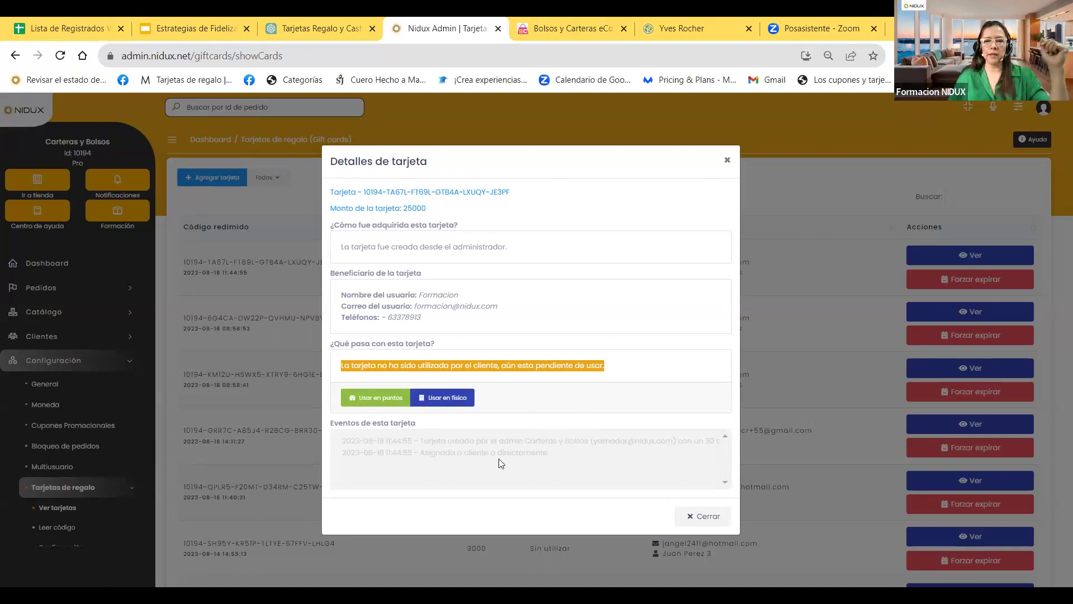
left_click(728, 160)
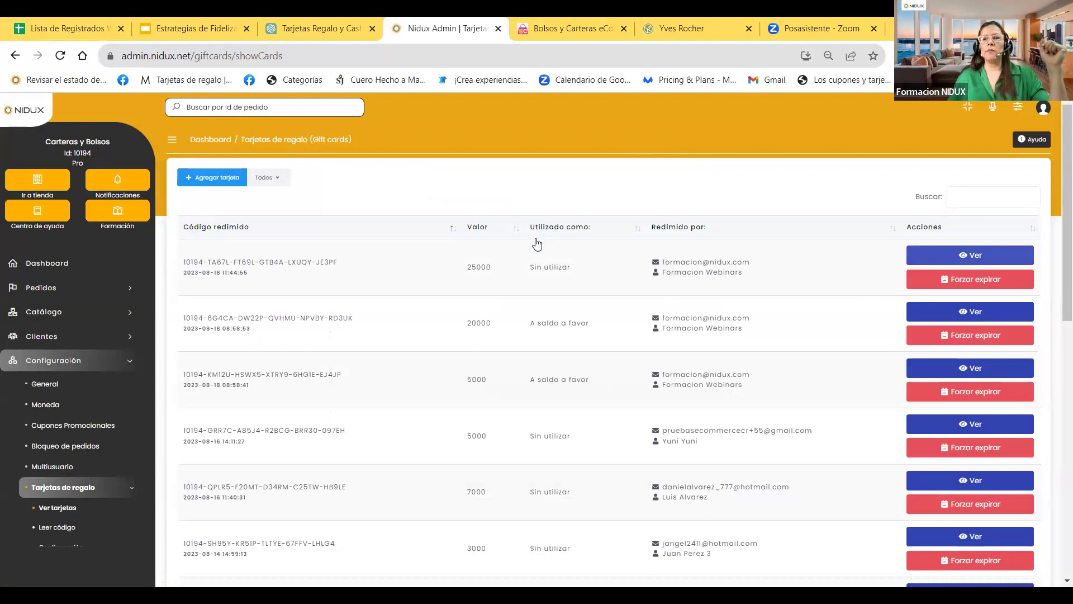
scroll(329, 261, "down", 6)
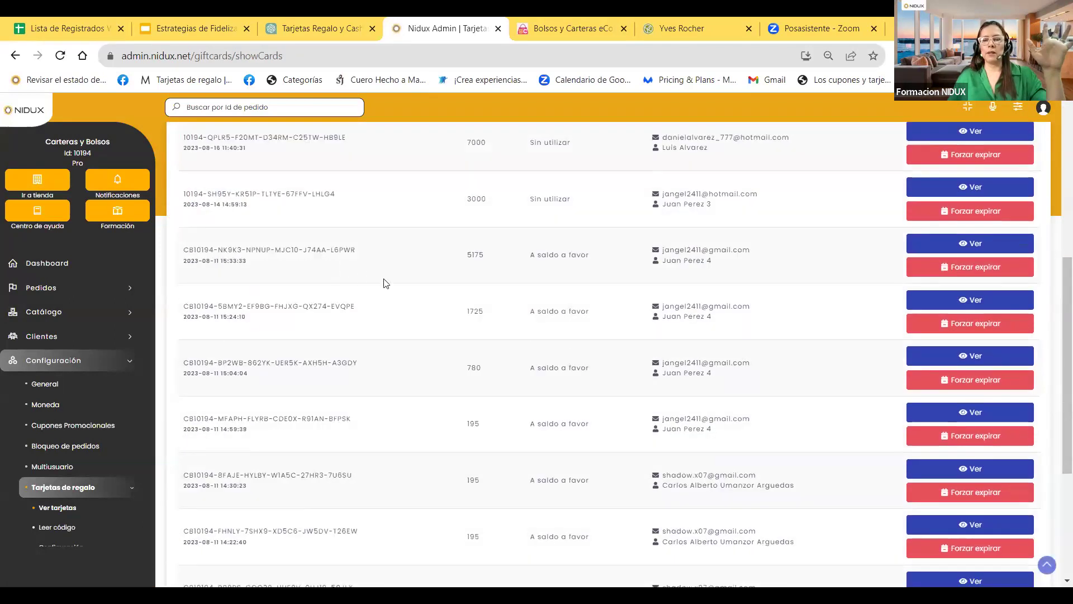
Look through the full list of issued gift cards, checking their values, usage and recipients.
scroll(383, 282, "down", 4)
scroll(384, 282, "up", 4)
scroll(383, 282, "down", 1)
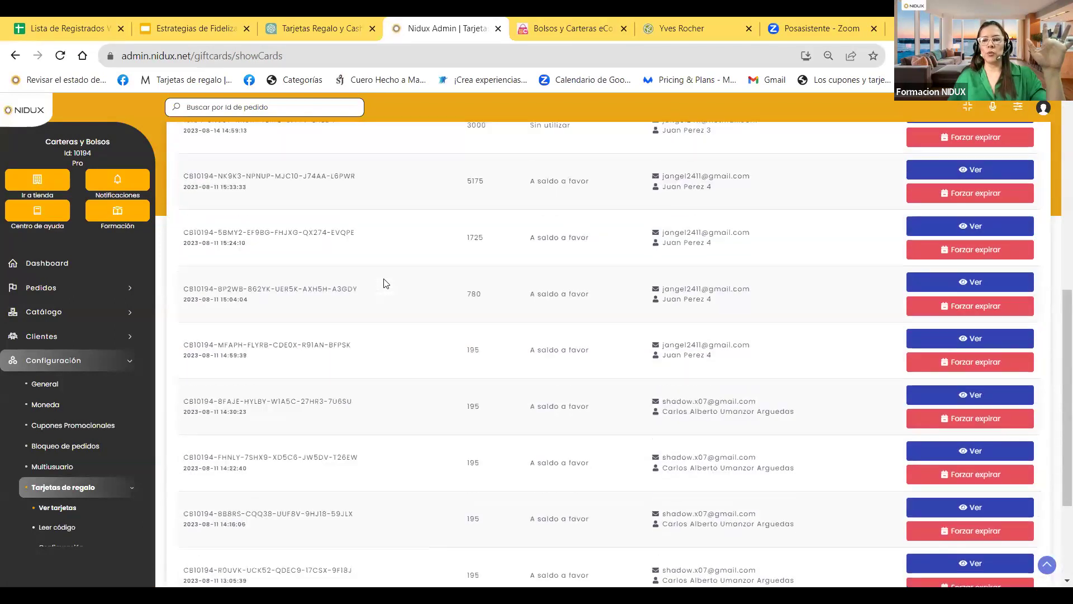
scroll(383, 282, "down", 3)
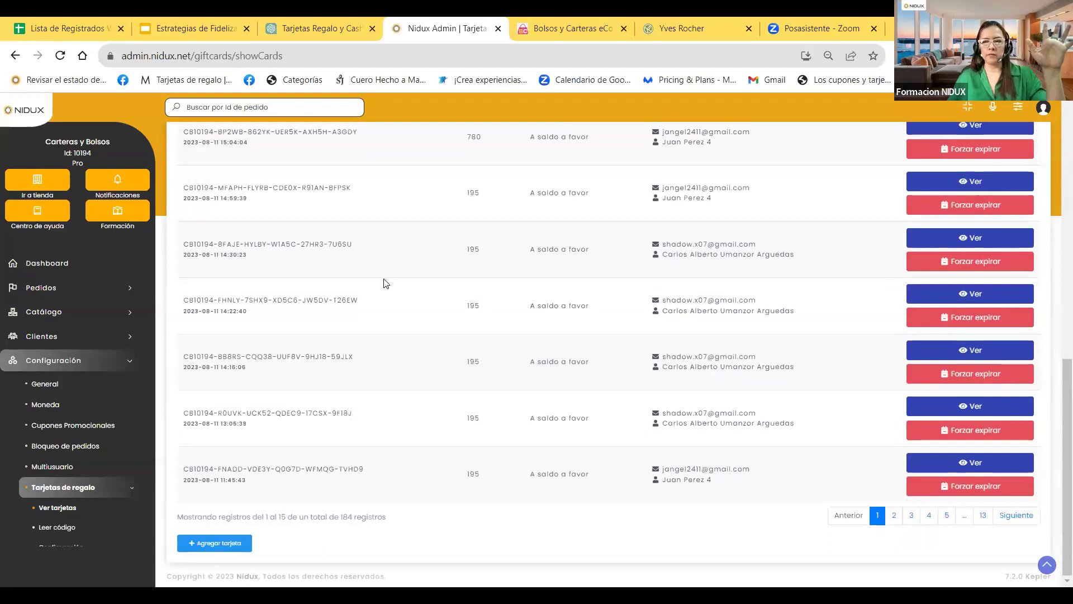
scroll(383, 282, "up", 12)
scroll(938, 268, "up", 2)
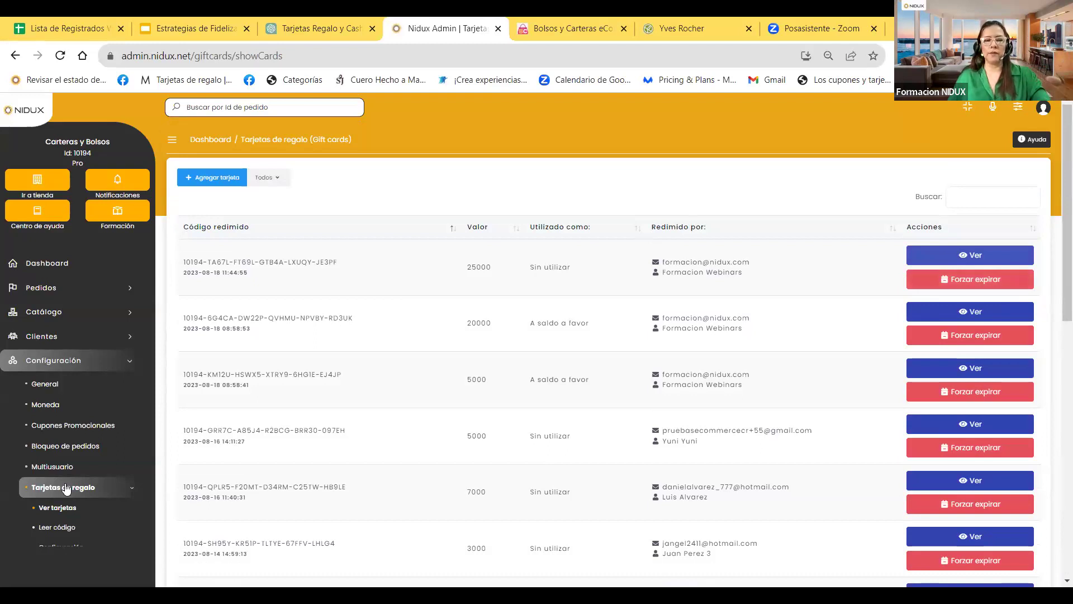
scroll(66, 484, "down", 1)
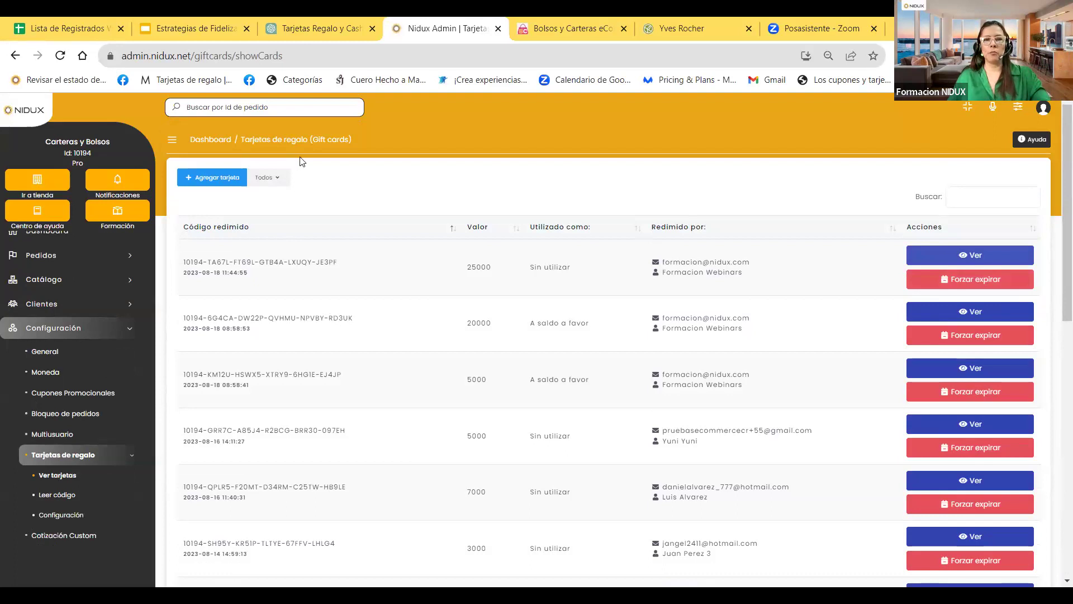
Switch to the Bolsos y Carteras storefront and open the customer account menu to check its points entry.
left_click(524, 31)
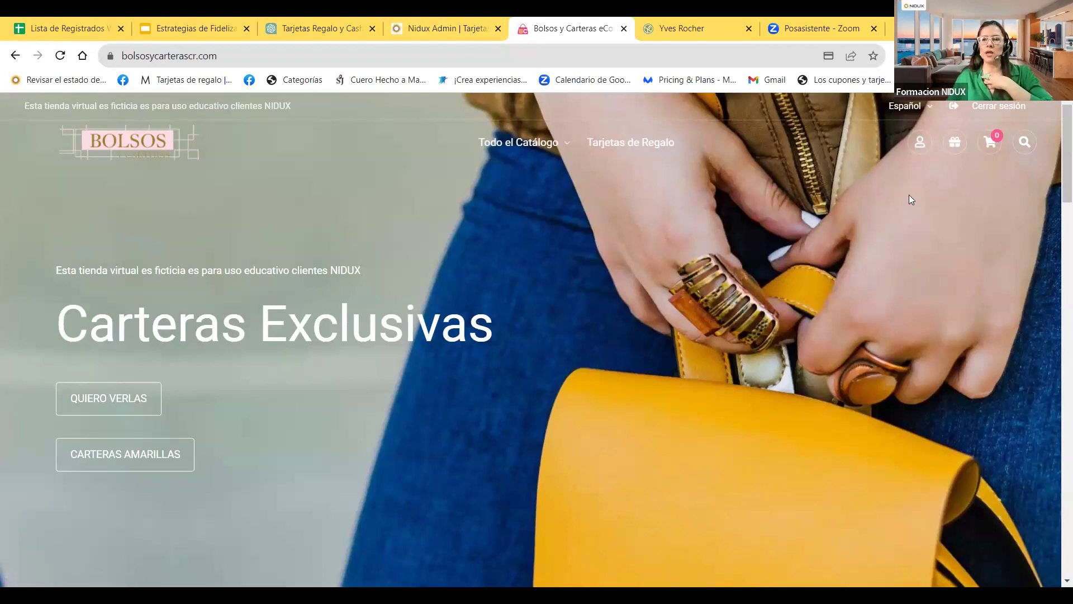
left_click(925, 149)
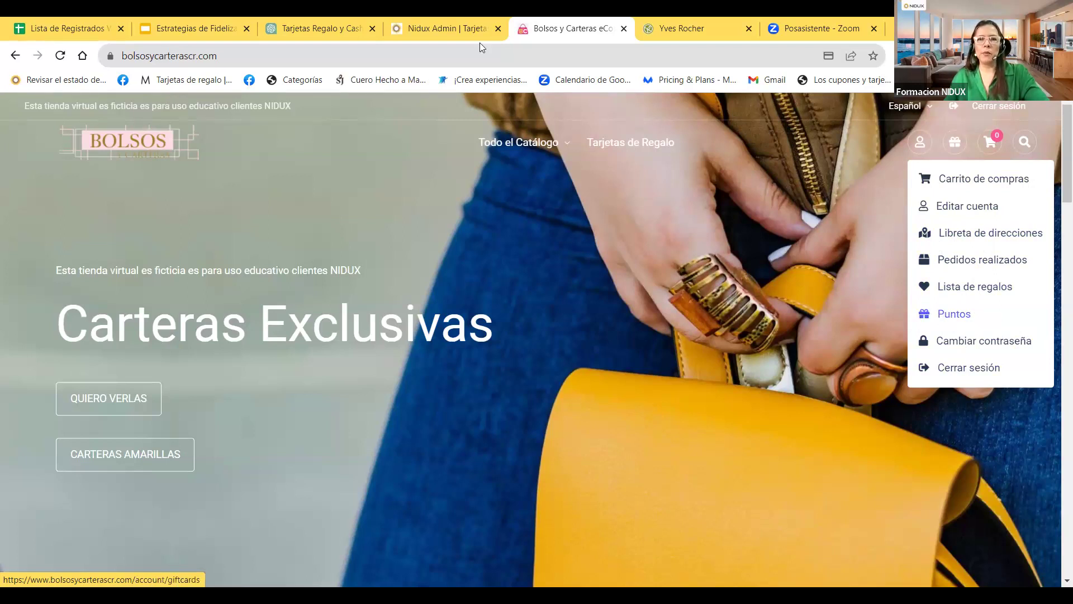
Switch to Nidux Admin, rename the reward points as "Puntos | Saldo de Regalo" in the gift card settings and save.
left_click(450, 22)
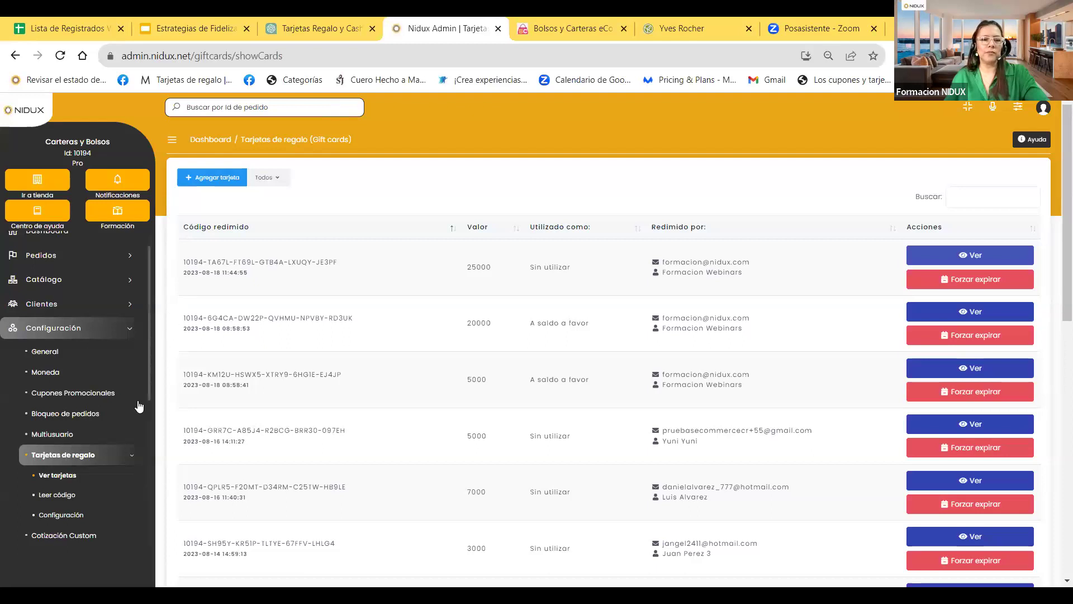
left_click(67, 512)
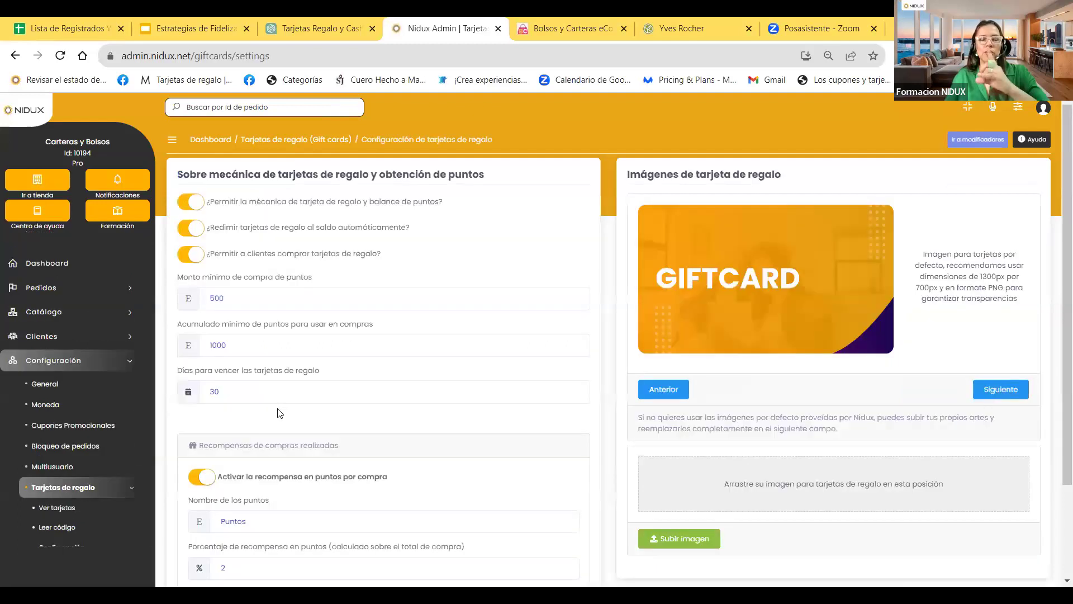
scroll(317, 375, "down", 2)
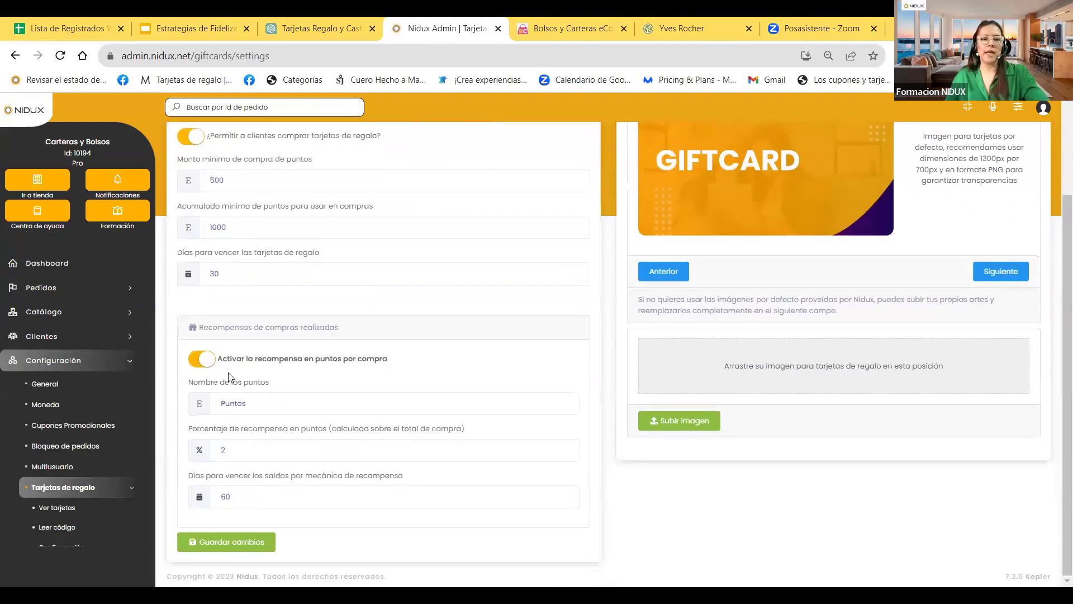
left_click(256, 403)
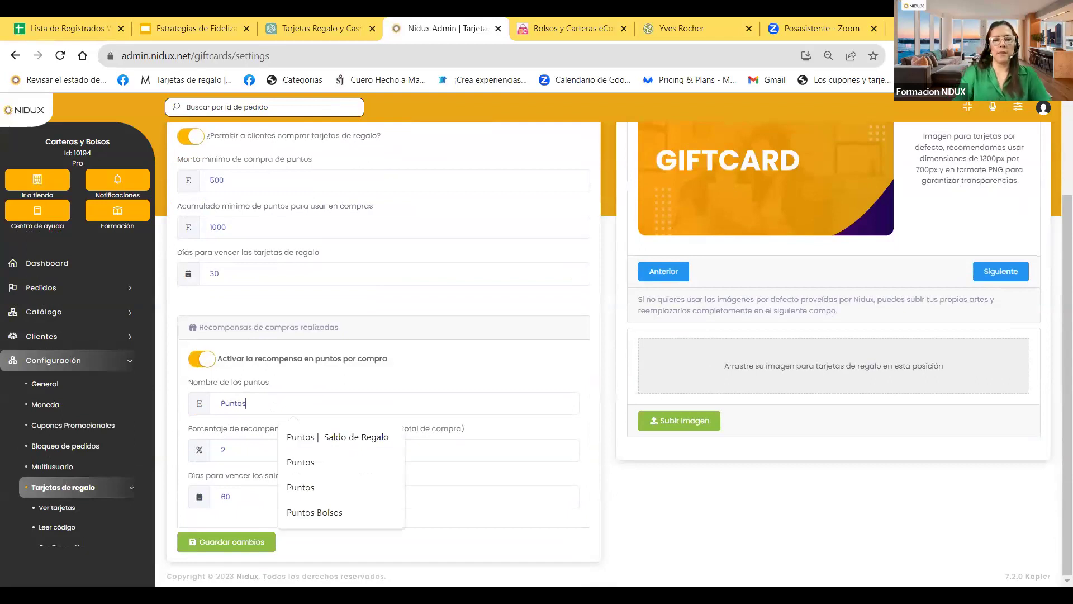
left_click(358, 437)
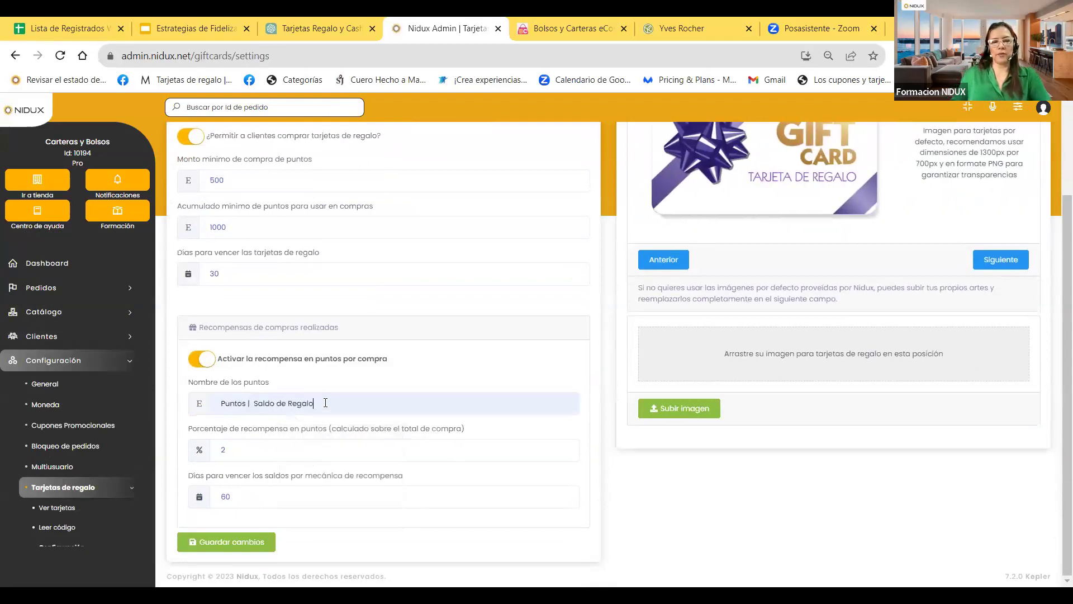
double_click(243, 402)
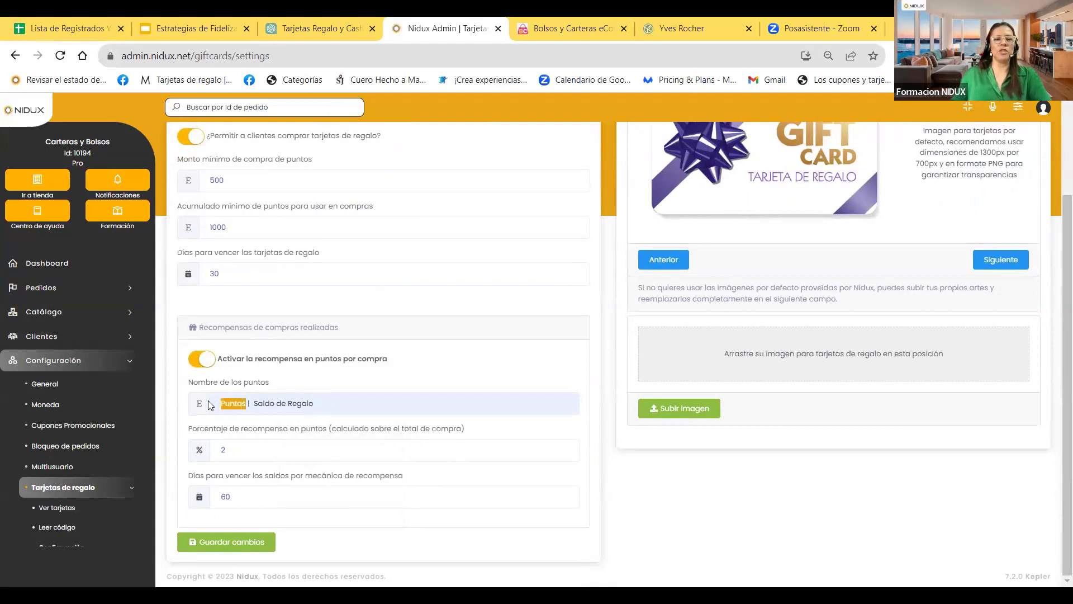
left_click(295, 407)
left_click(321, 412)
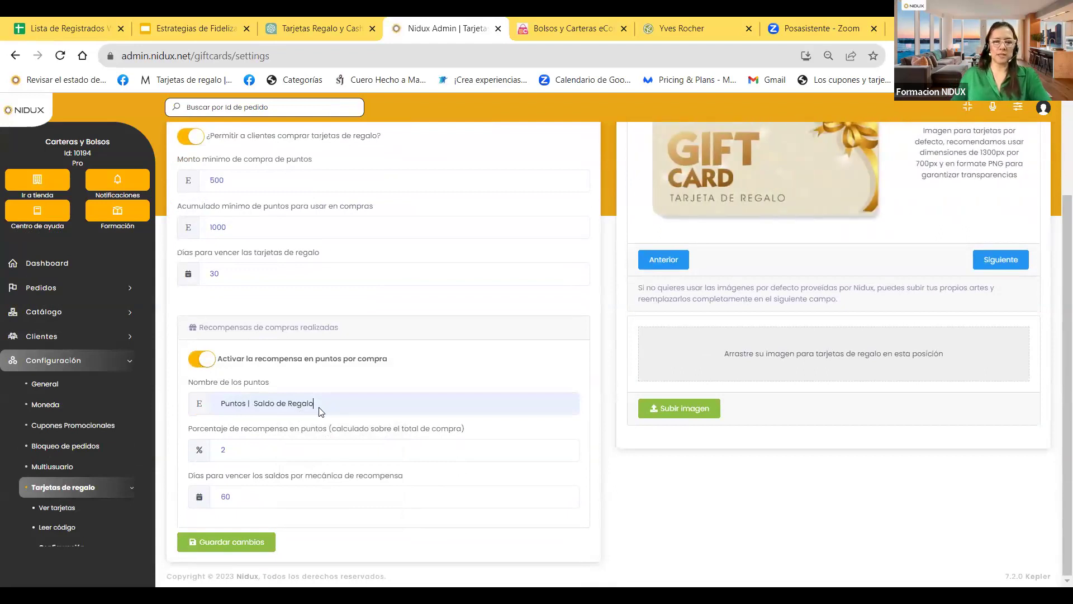
left_click(211, 541)
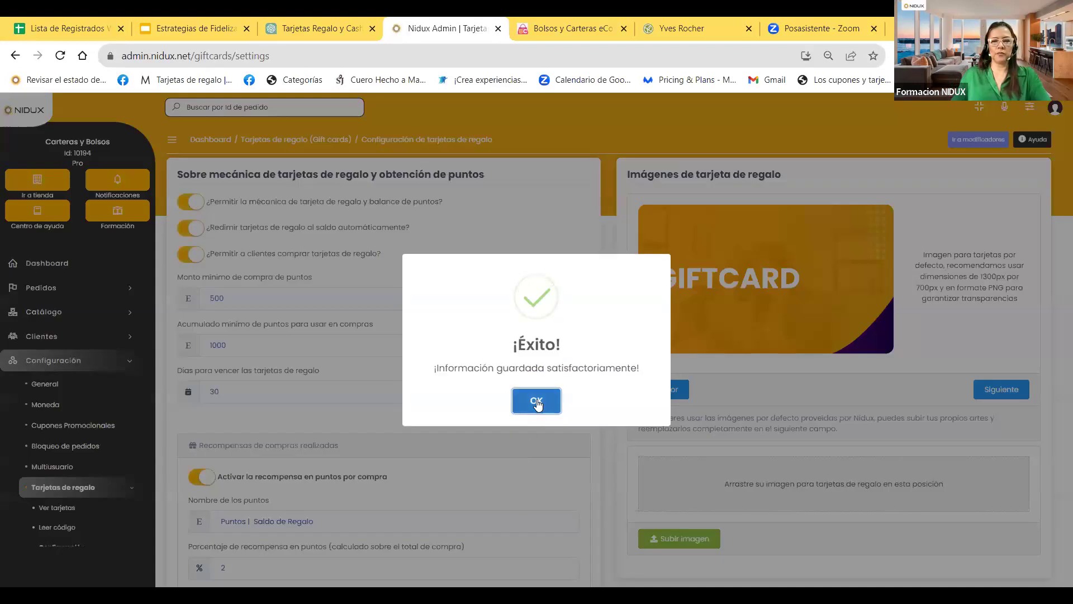
left_click(536, 400)
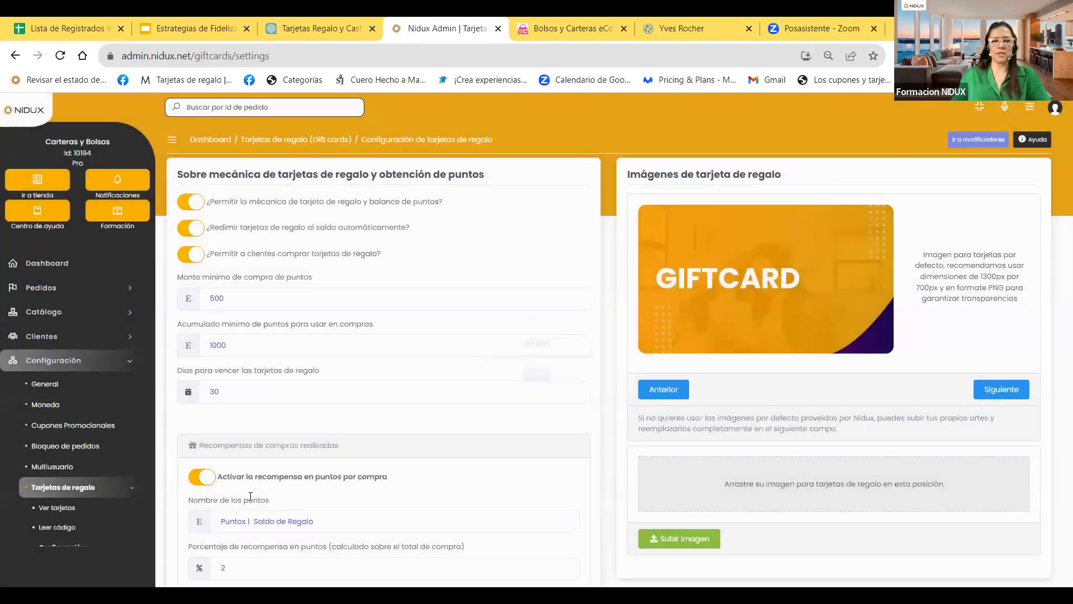
Switch to the storefront, reload it and open the account's "Puntos | Saldo de Regalo" page to review its contents.
left_click(549, 18)
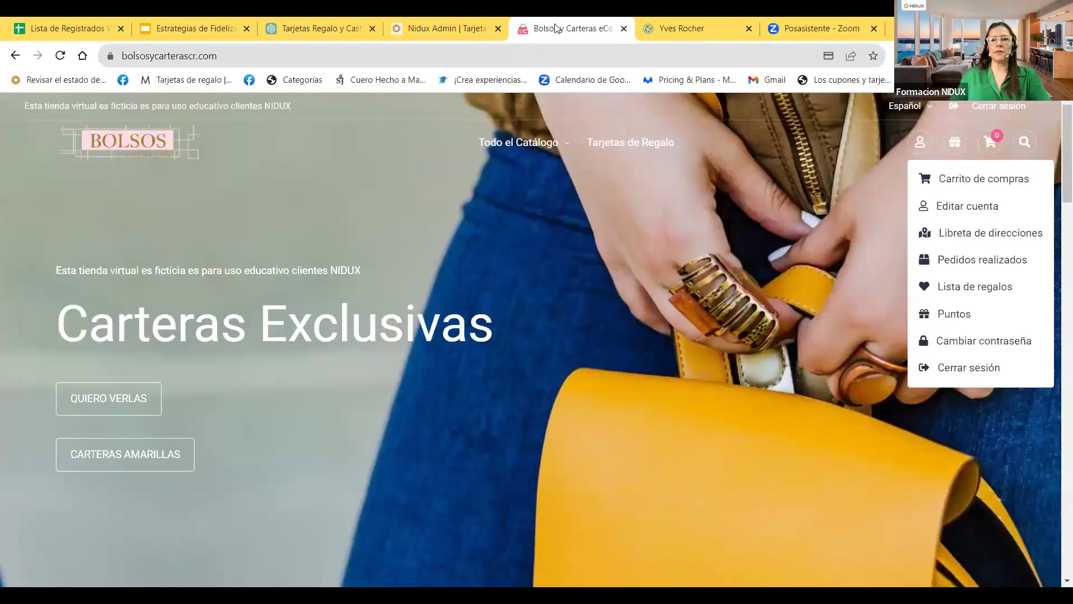
left_click(552, 64)
key("Return")
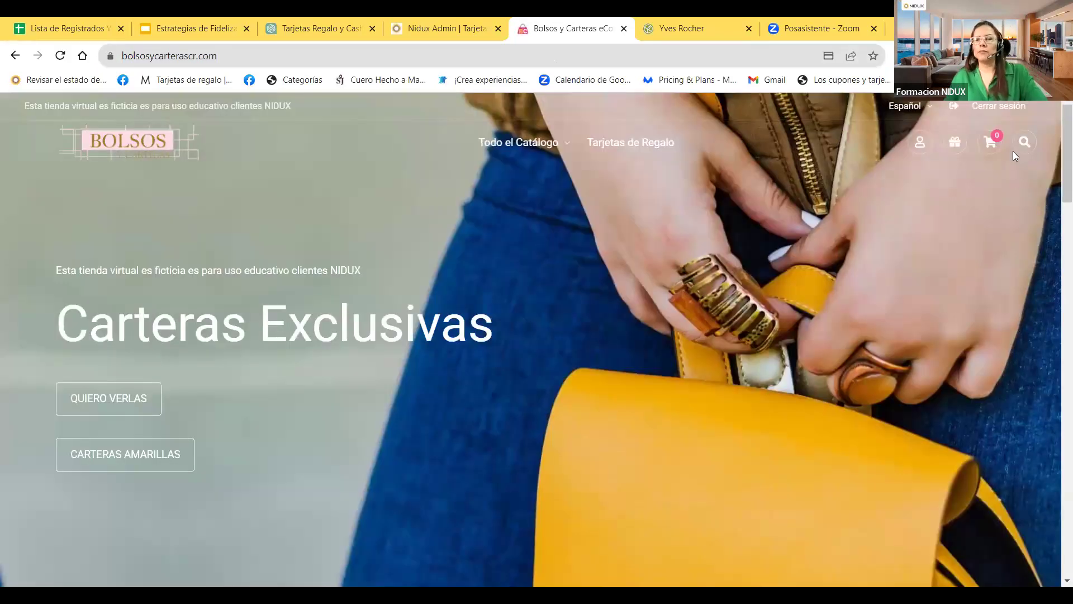
left_click(921, 144)
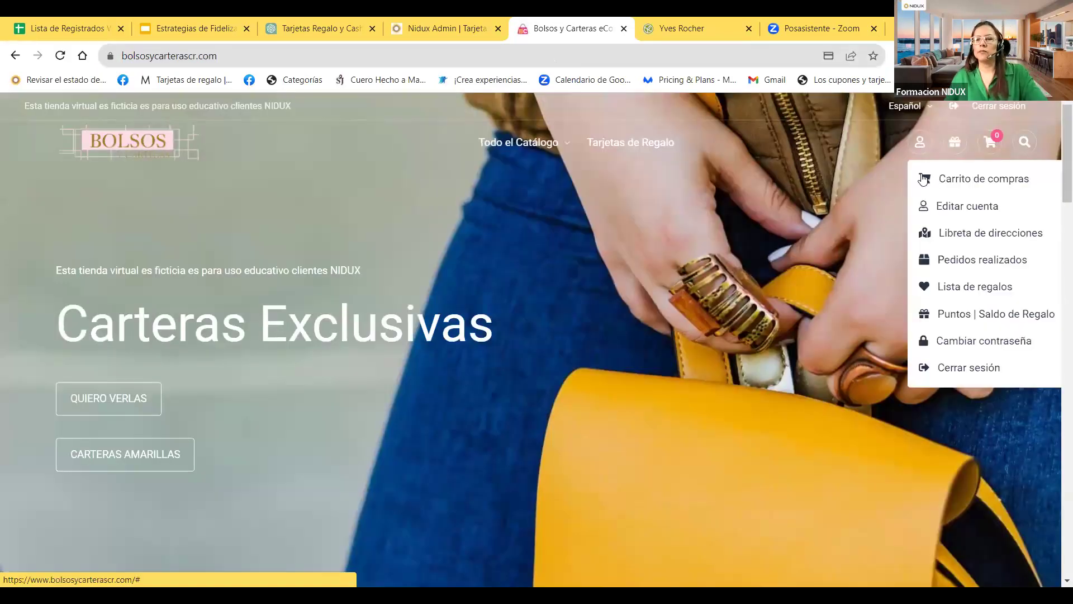
left_click(956, 318)
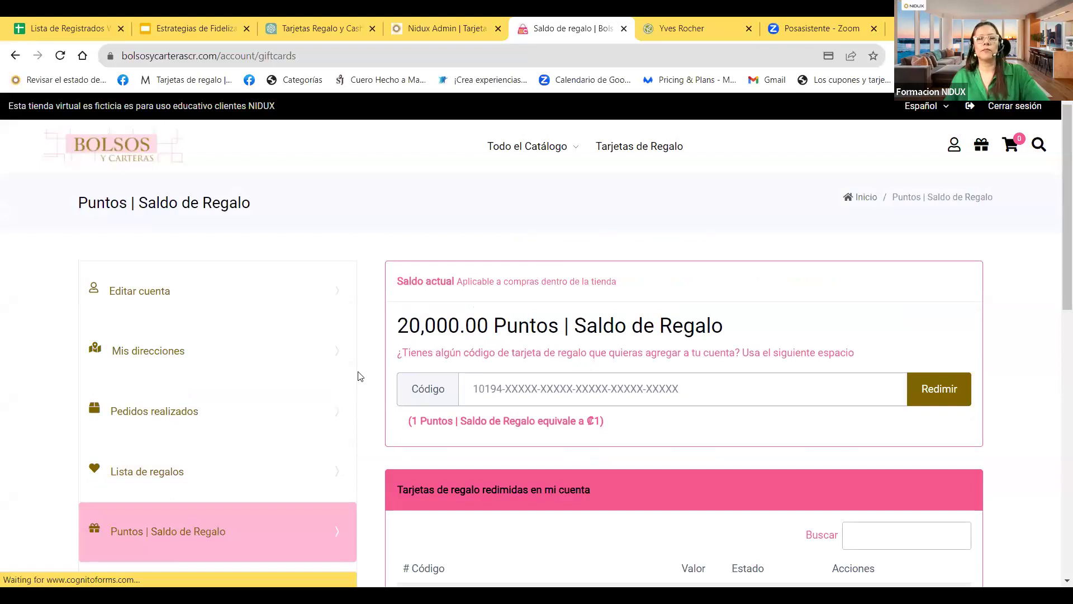
scroll(341, 376, "down", 1)
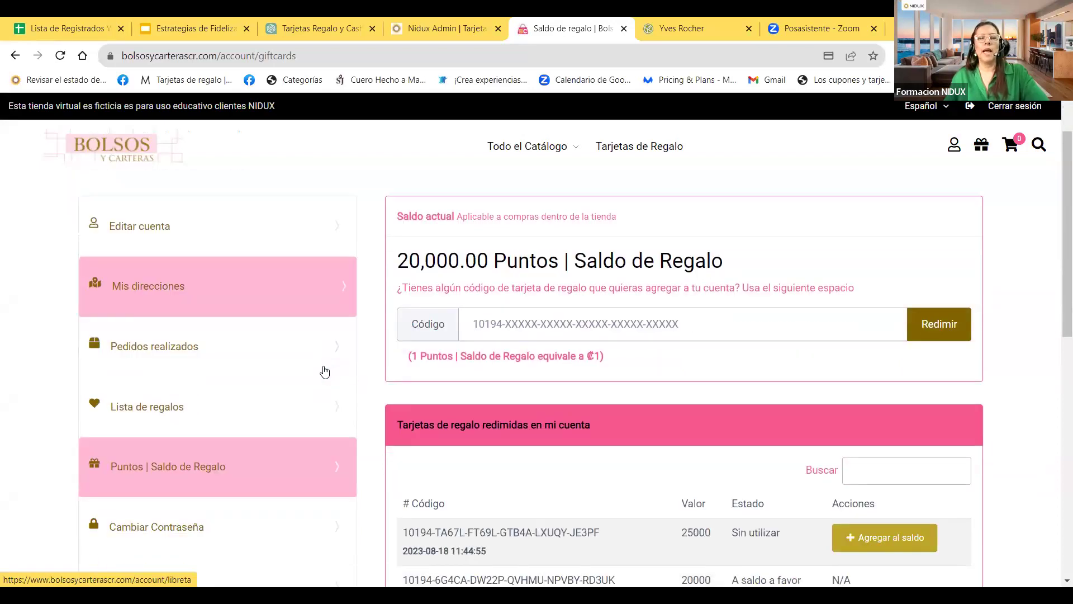
scroll(325, 371, "up", 1)
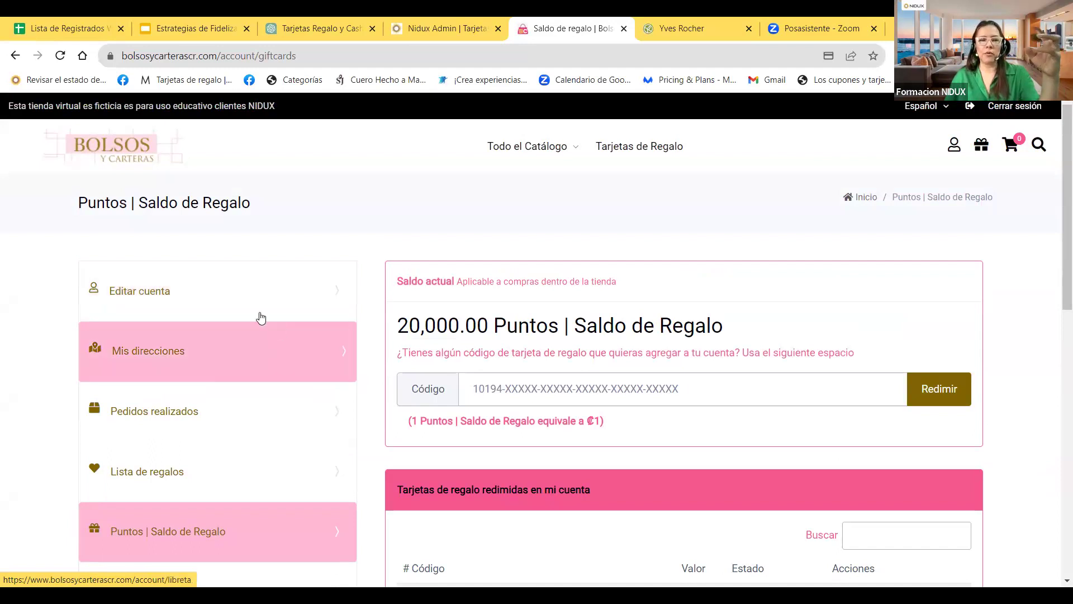
scroll(234, 317, "down", 1)
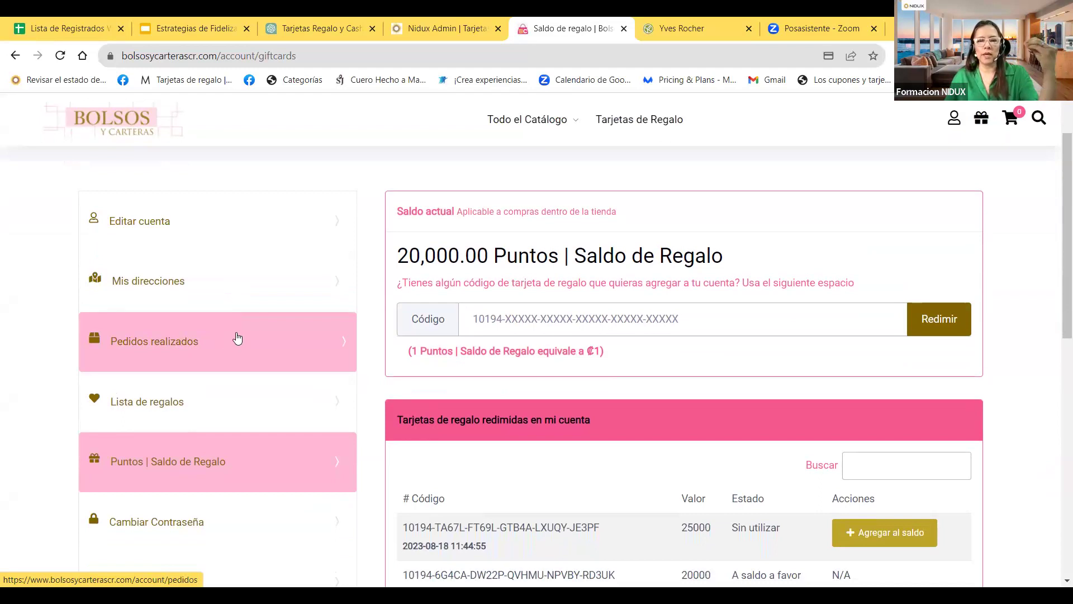
Open the account's delivery and billing addresses and view the form for adding a new address.
scroll(253, 314, "up", 1)
left_click(143, 297)
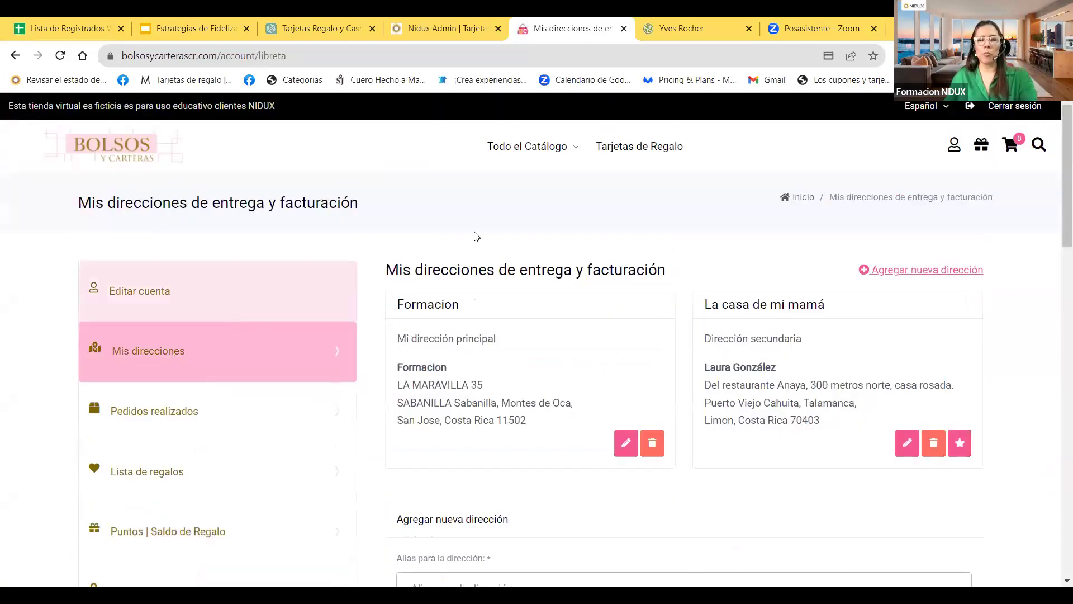
scroll(474, 235, "down", 3)
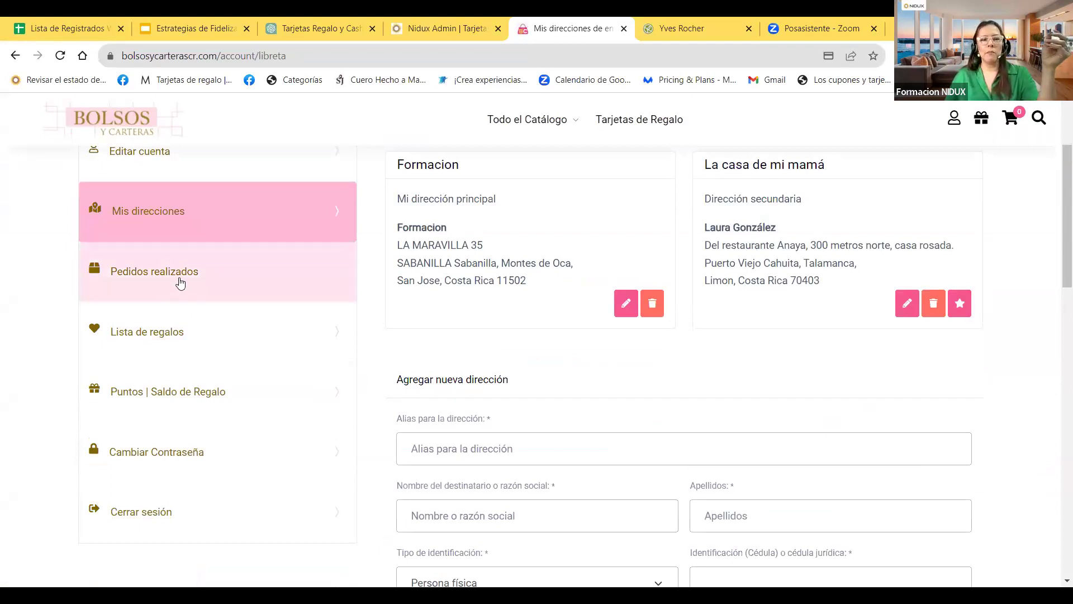
Open the customer's placed orders and review their dates, order status, payment status and totals.
left_click(197, 282)
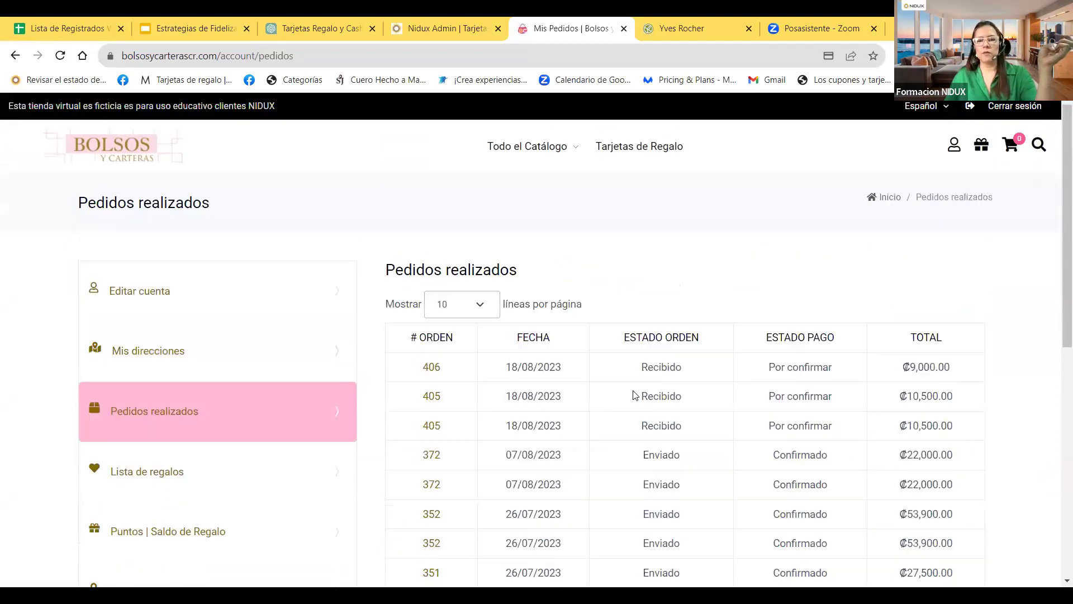
scroll(635, 396, "down", 5)
scroll(740, 332, "up", 4)
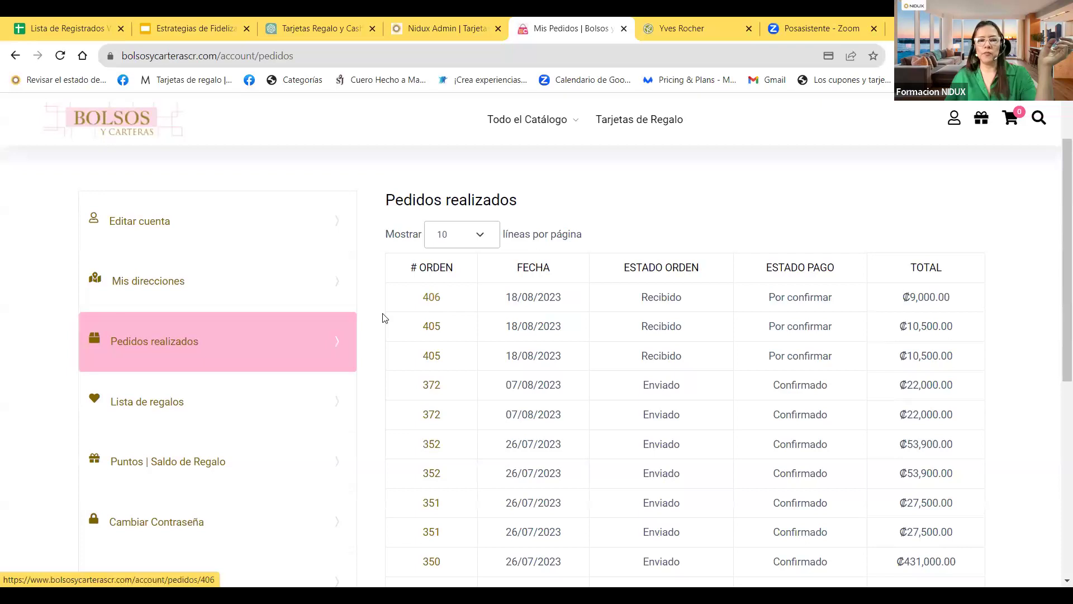
scroll(183, 411, "down", 1)
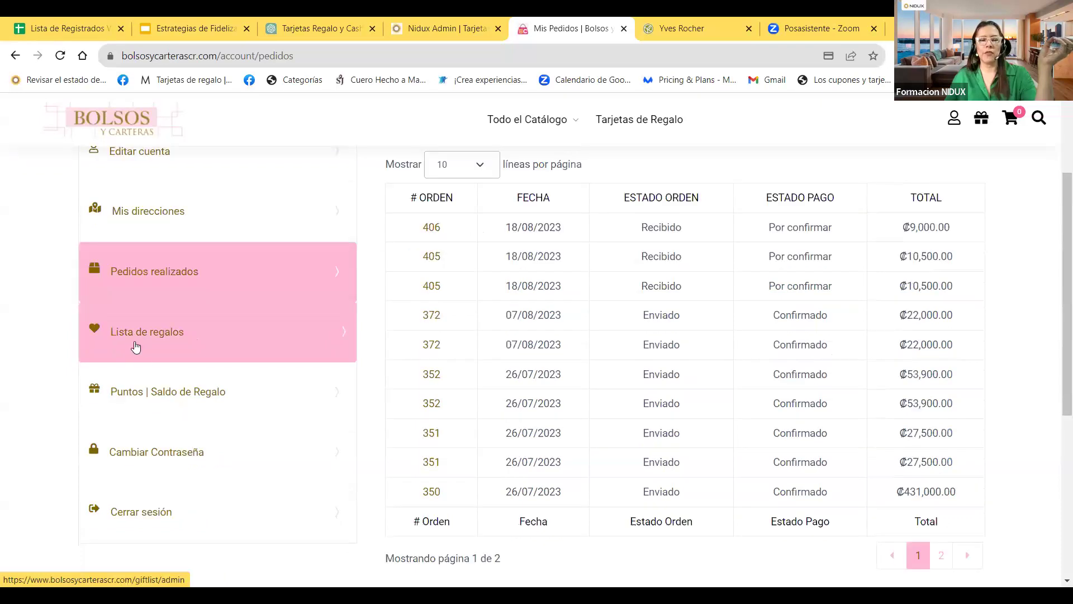
scroll(151, 398, "down", 1)
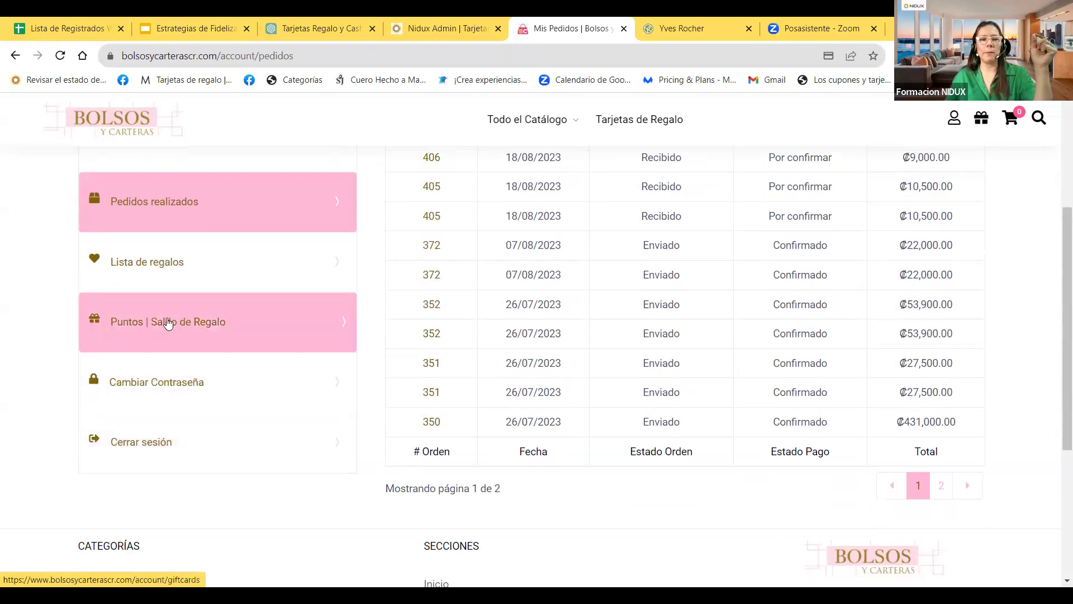
Return to the account's "Puntos | Saldo de Regalo" page and examine the current balance available for purchases.
left_click(188, 320)
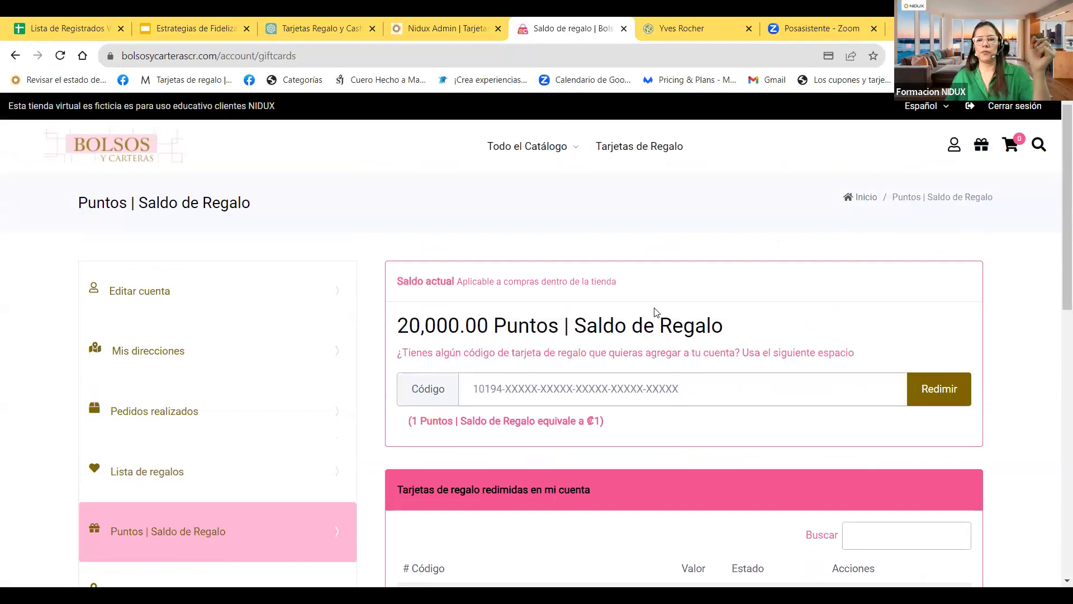
scroll(642, 281, "down", 3)
scroll(642, 281, "up", 1)
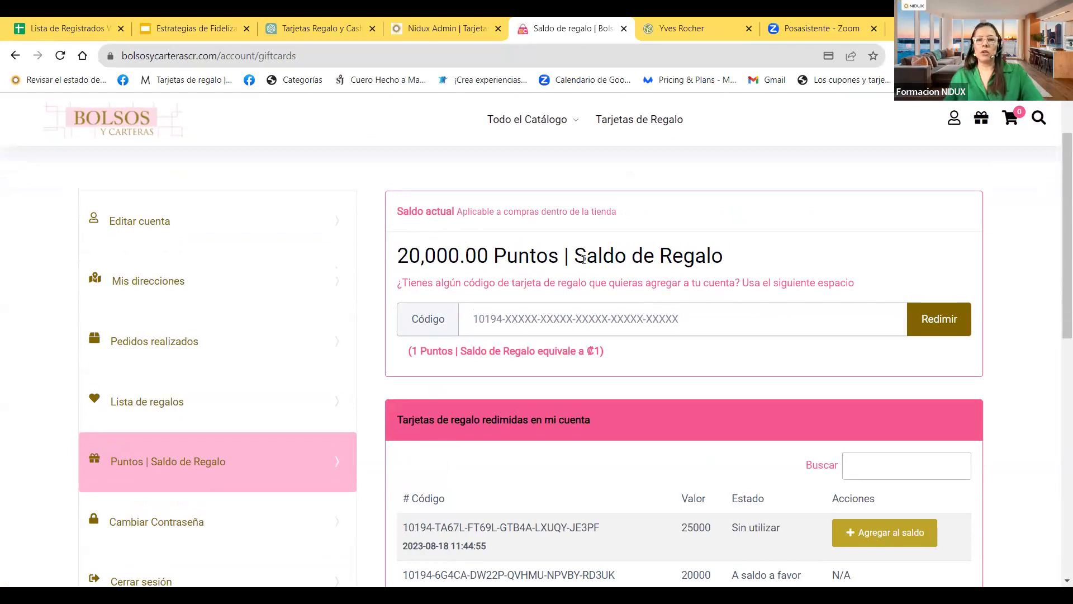
left_click_drag(495, 256, 389, 263)
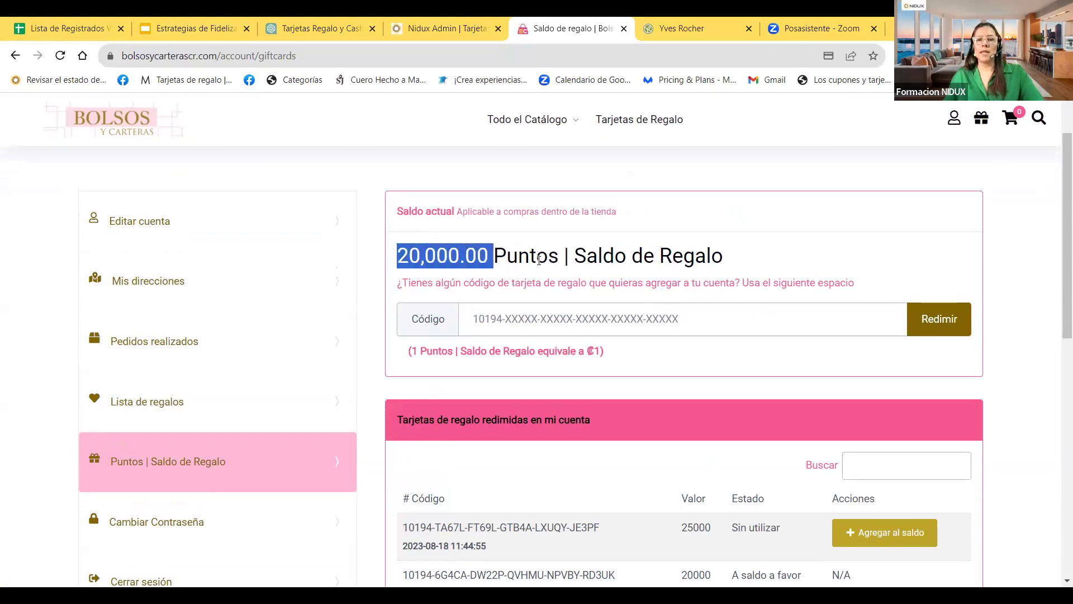
left_click(538, 255)
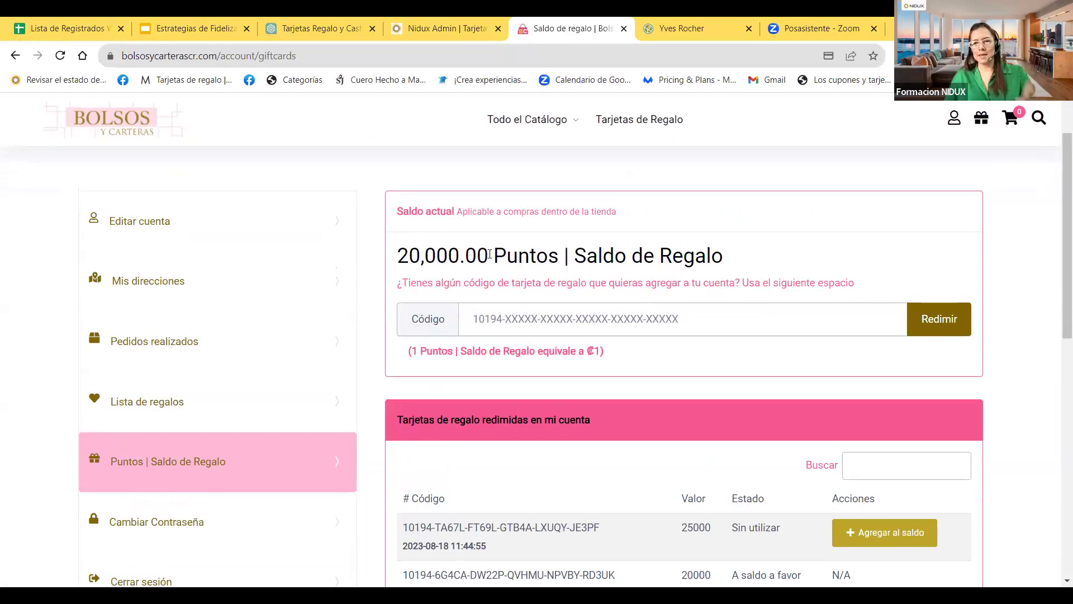
left_click_drag(498, 261, 404, 266)
left_click(557, 261)
Examine the value and status of the newest gift card among those redeemed in the account.
scroll(666, 303, "down", 2)
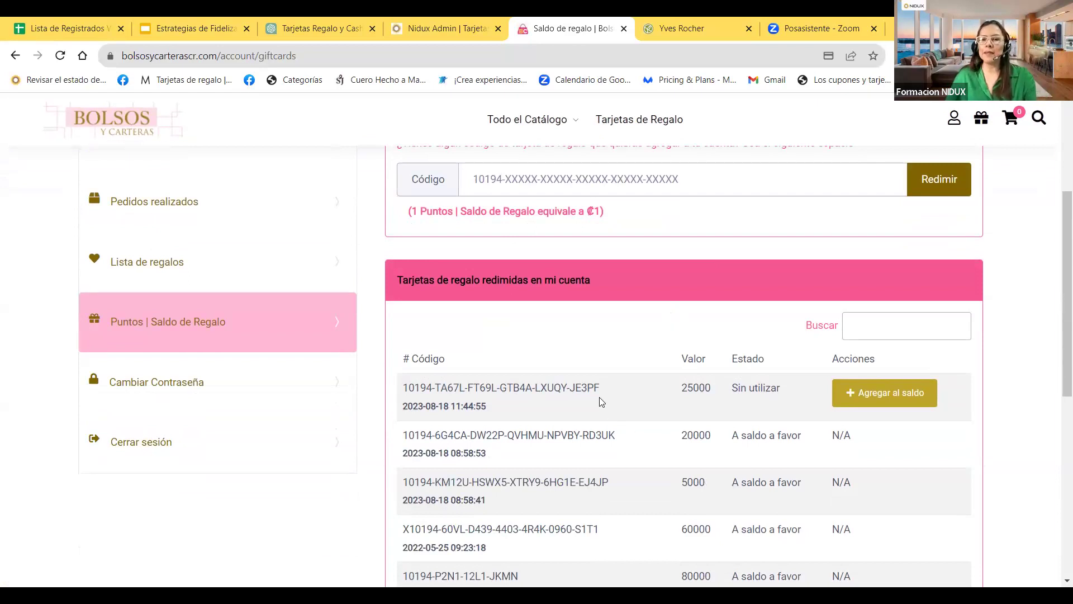
left_click_drag(606, 395, 680, 394)
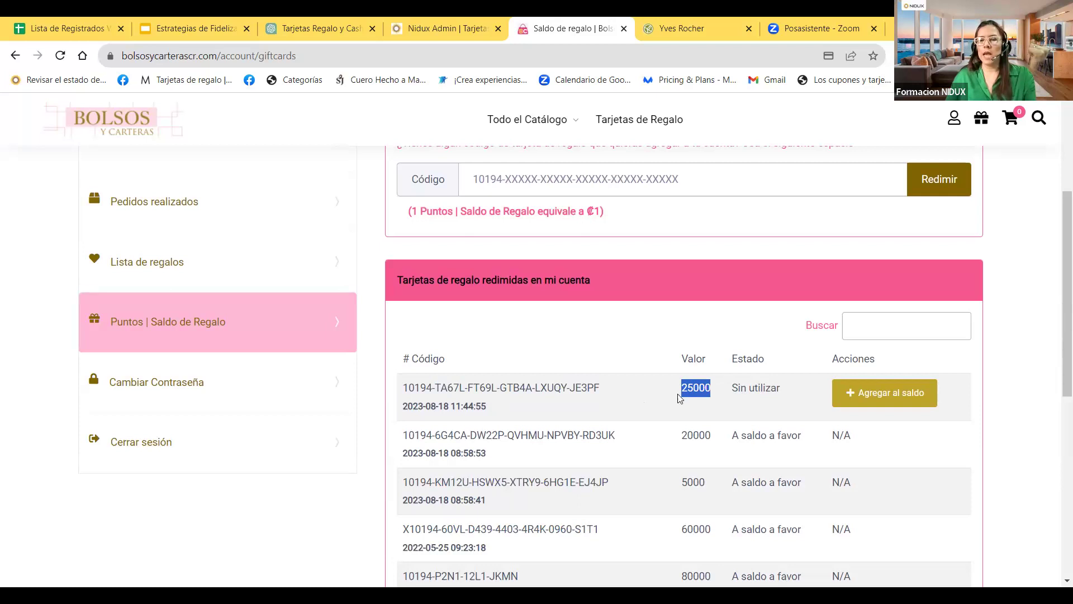
left_click(763, 395)
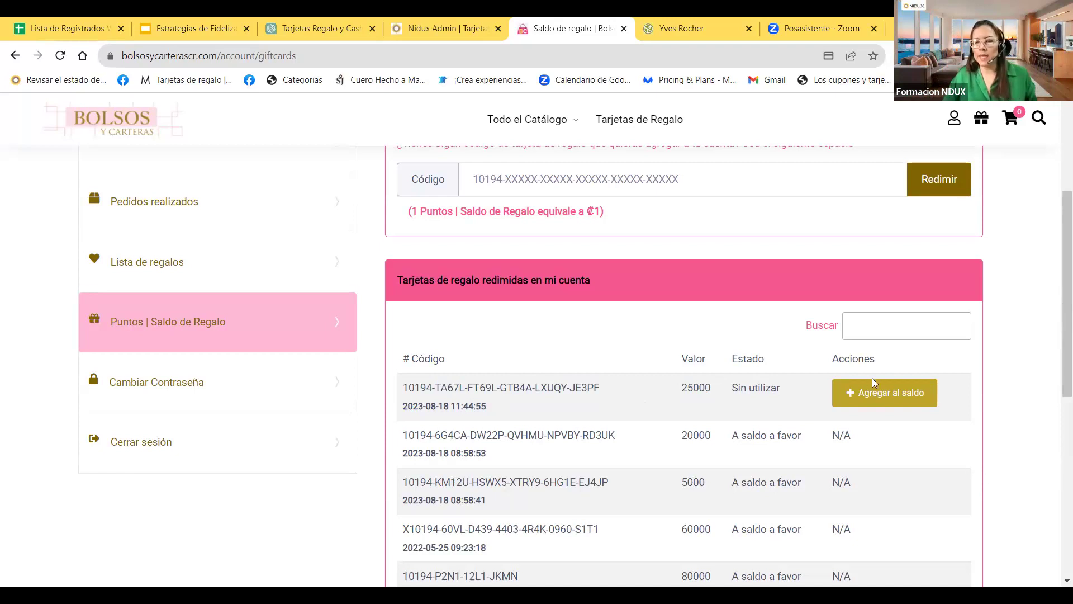
left_click(898, 402)
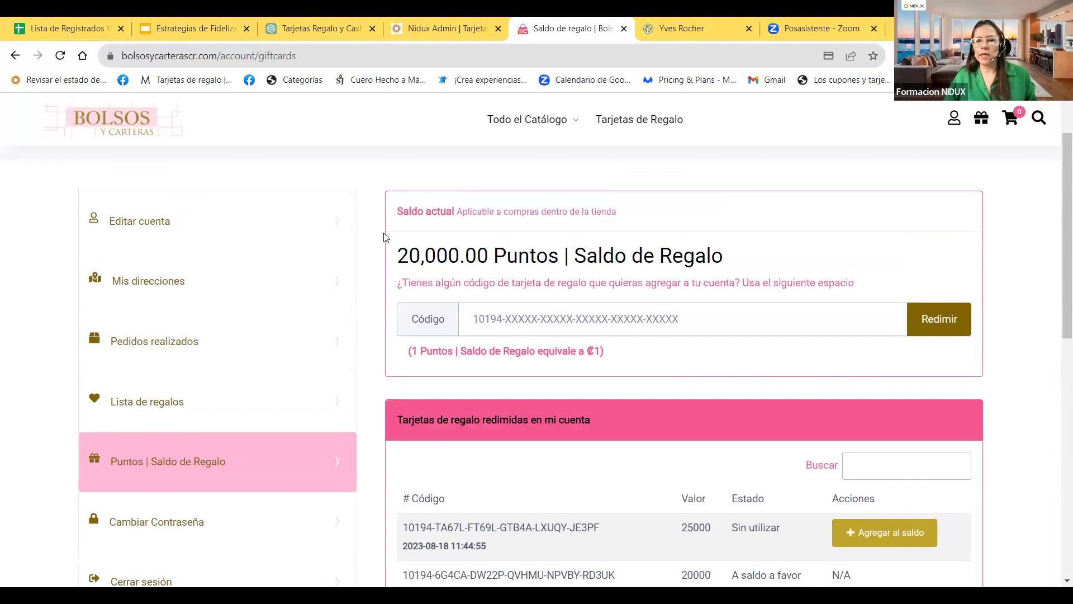
left_click_drag(400, 253, 557, 293)
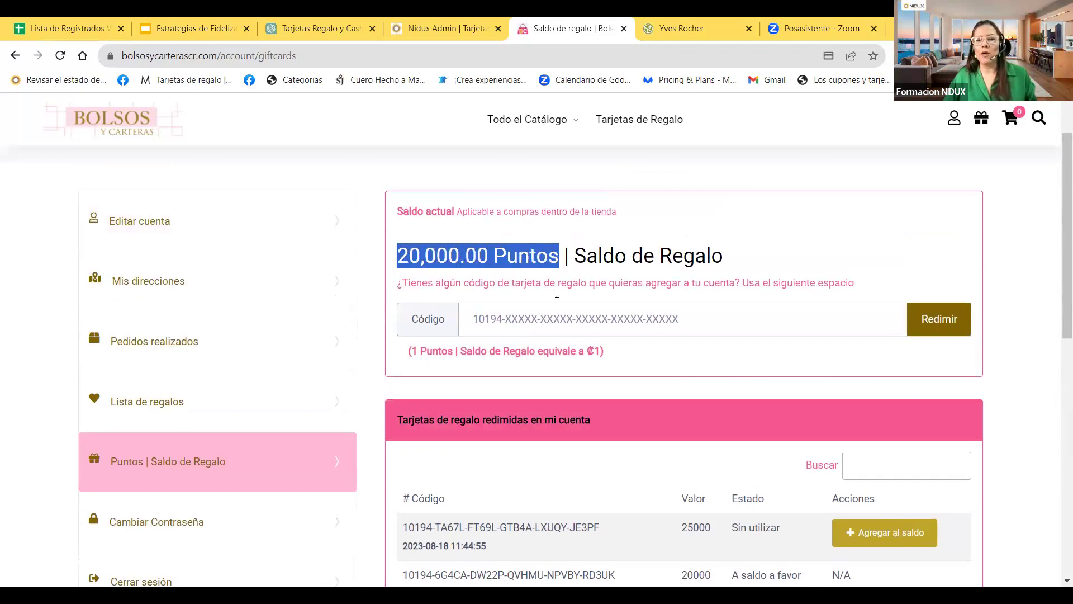
scroll(759, 353, "down", 1)
left_click(864, 462)
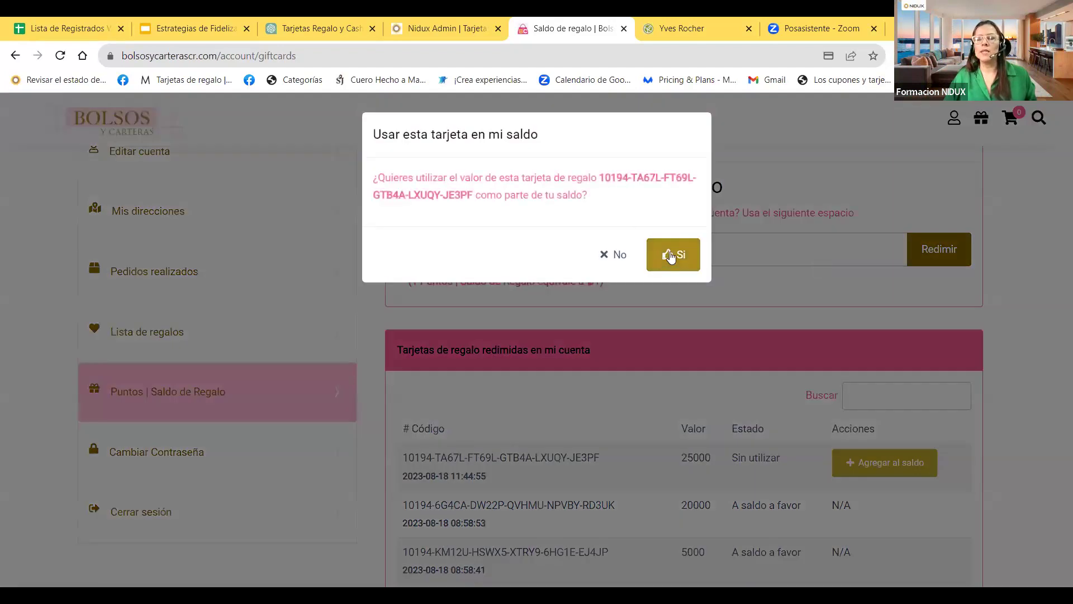
left_click(673, 254)
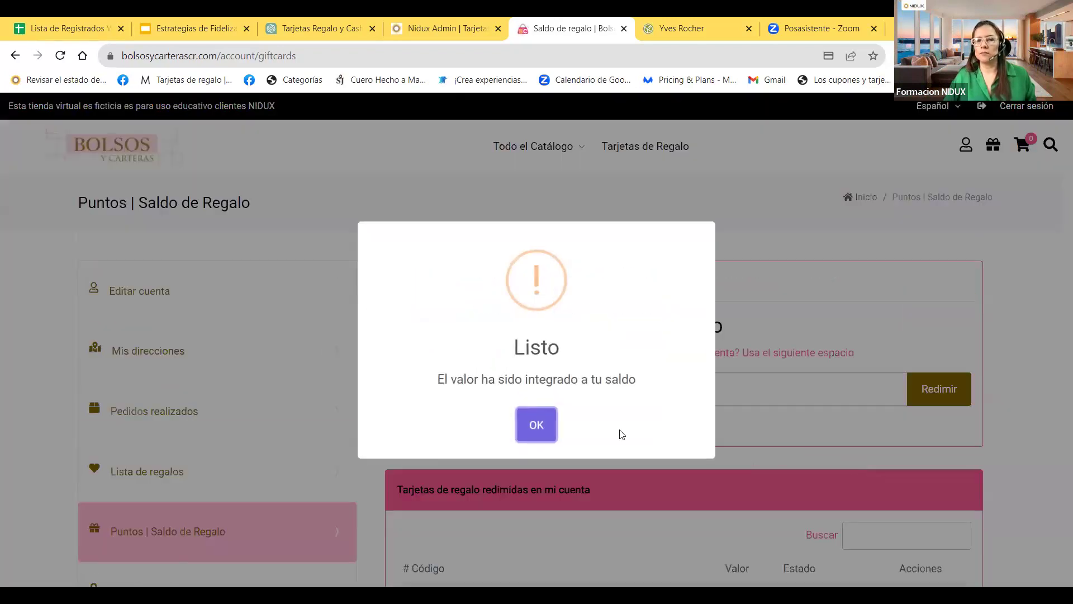
left_click(530, 435)
Examine the updated points and gift balance and the statuses of the gift cards redeemed in the account.
scroll(537, 280, "down", 1)
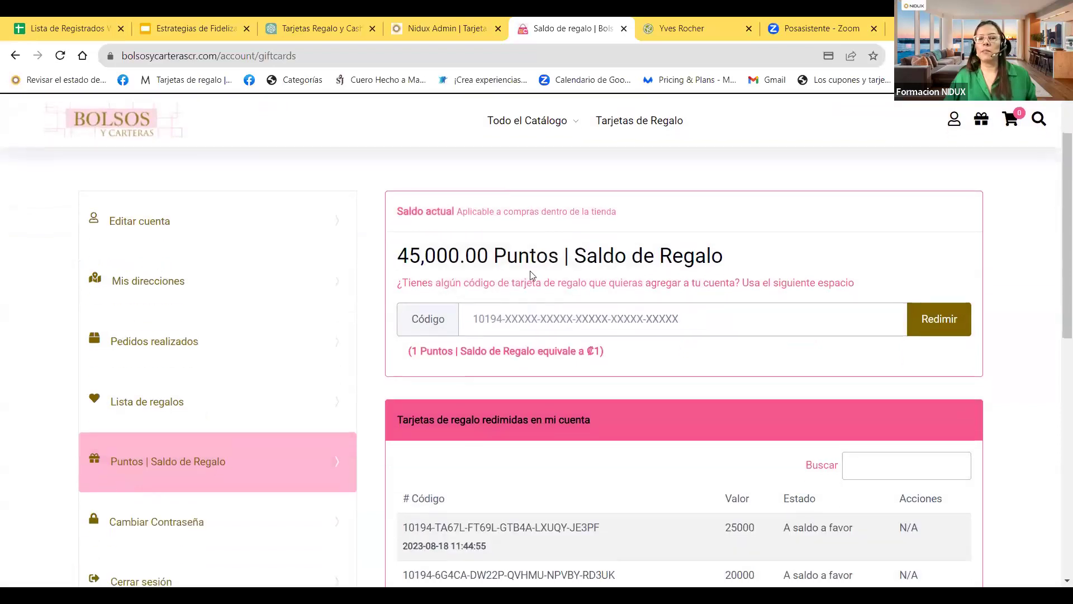
left_click_drag(398, 253, 575, 256)
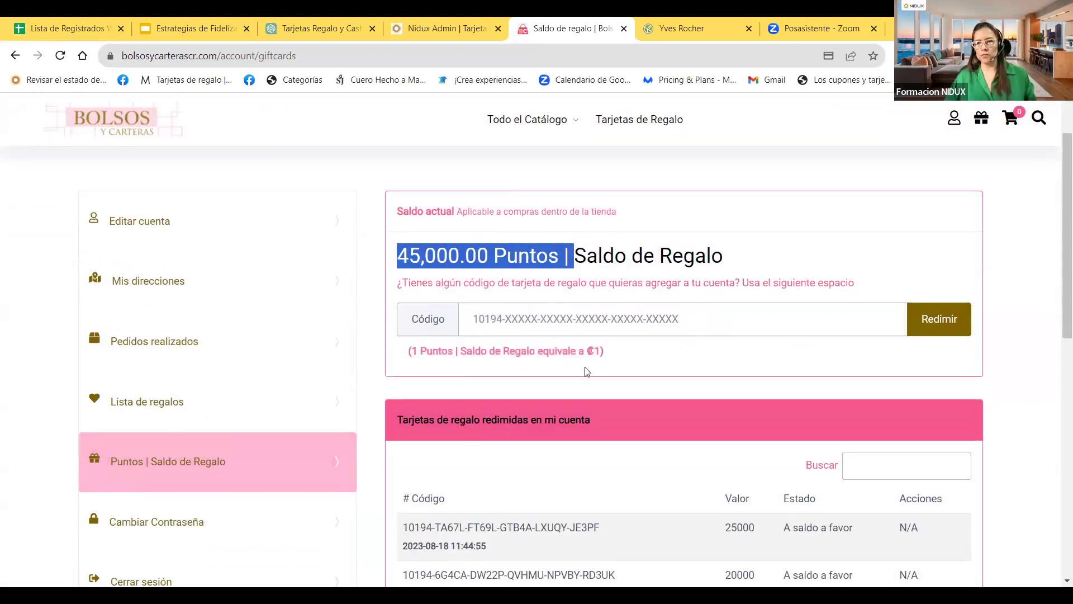
scroll(585, 369, "down", 3)
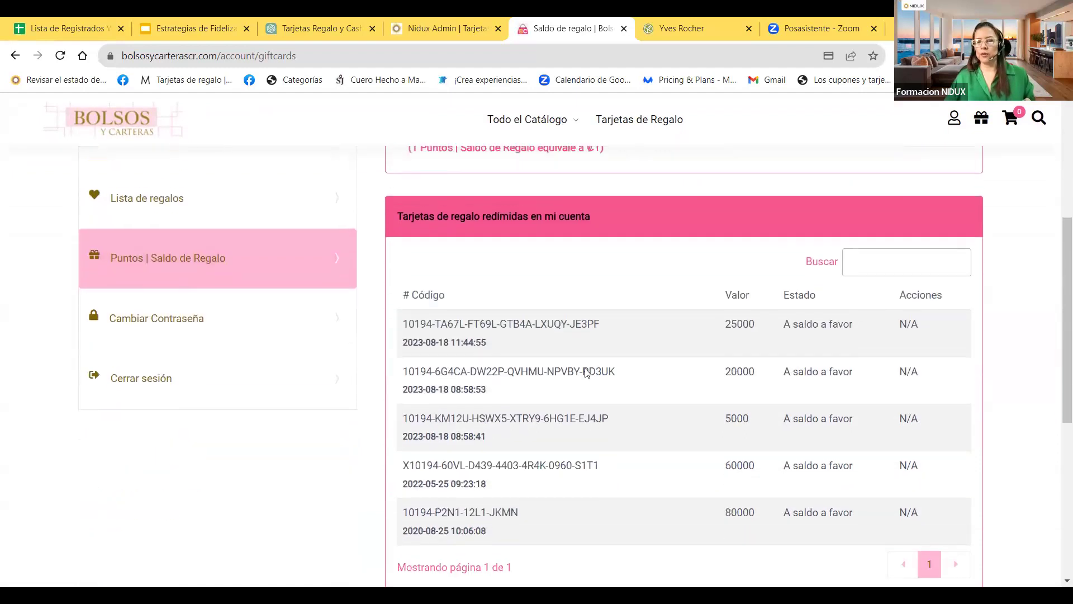
Return to the store's home page and open the product "Bolso de Verano 2020".
scroll(584, 369, "up", 4)
left_click(132, 155)
scroll(688, 333, "down", 10)
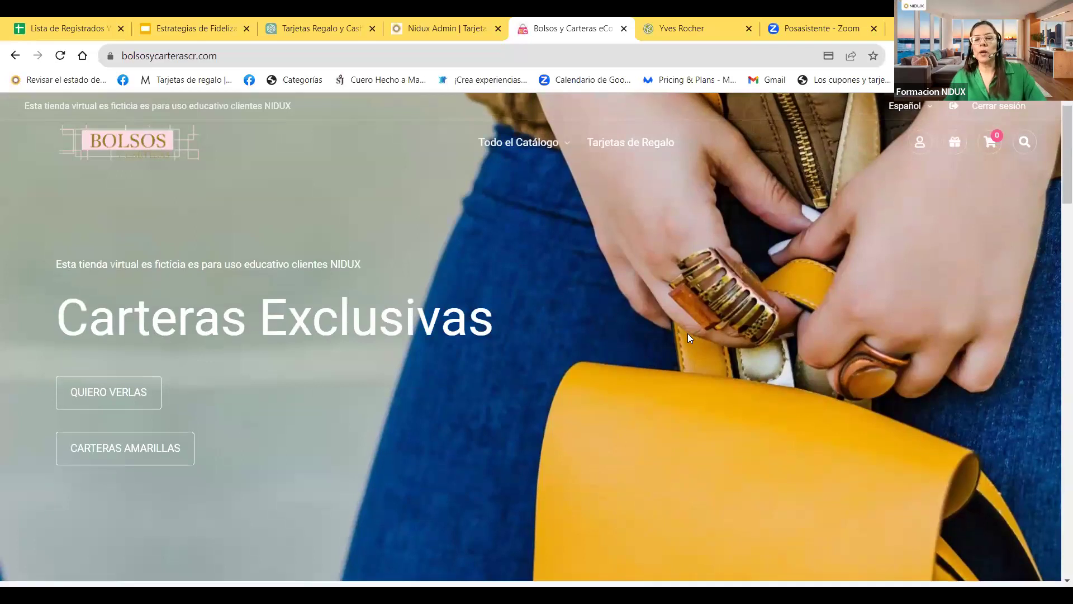
scroll(689, 339, "down", 5)
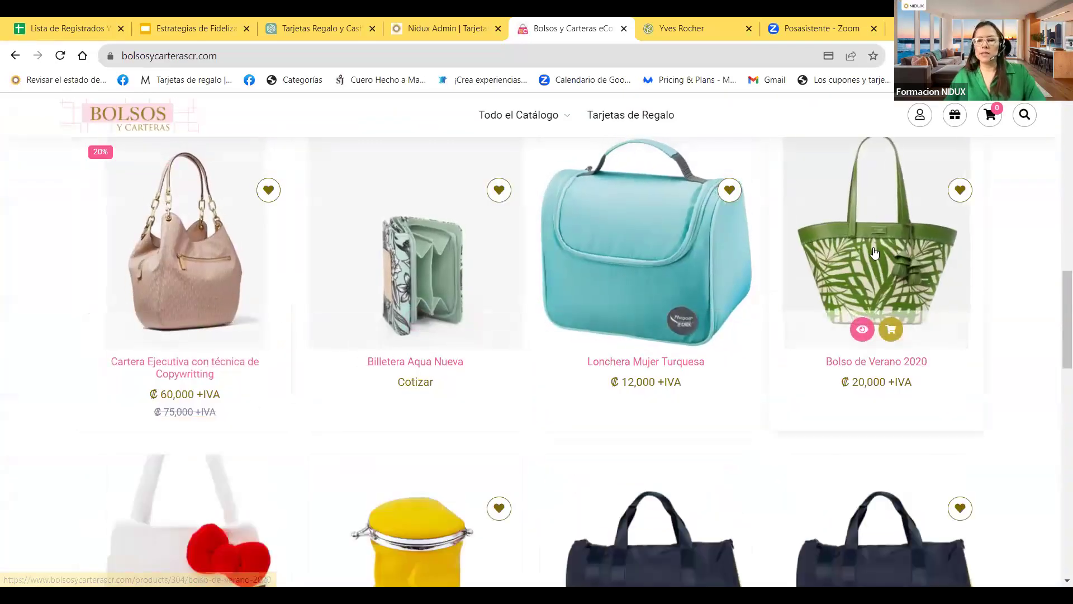
left_click(817, 302)
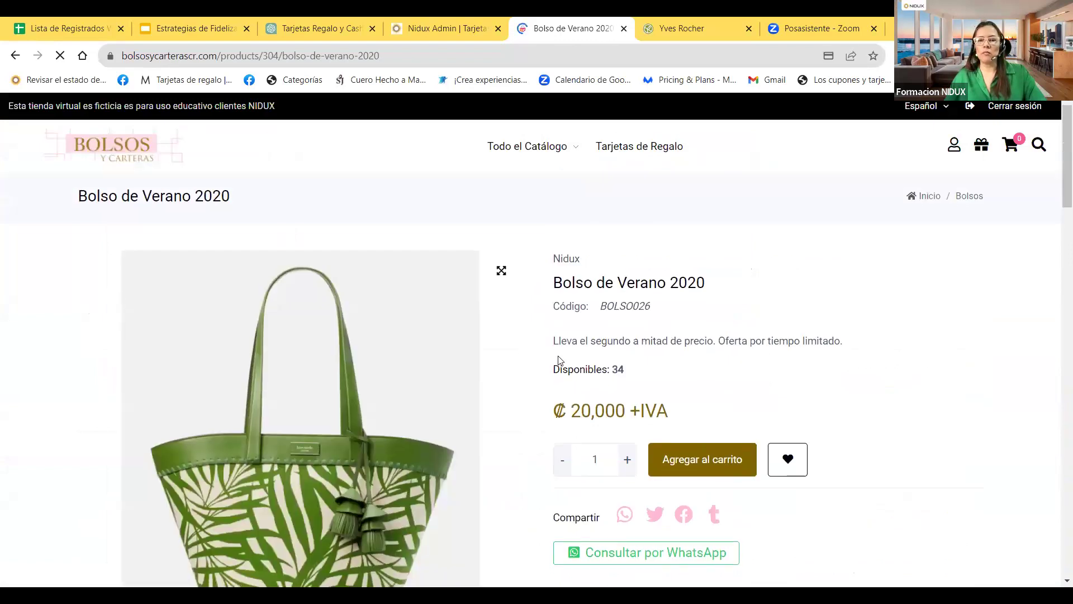
Add 2 units of "Bolso de Verano 2020" to the cart and go to the cart.
scroll(632, 257, "down", 3)
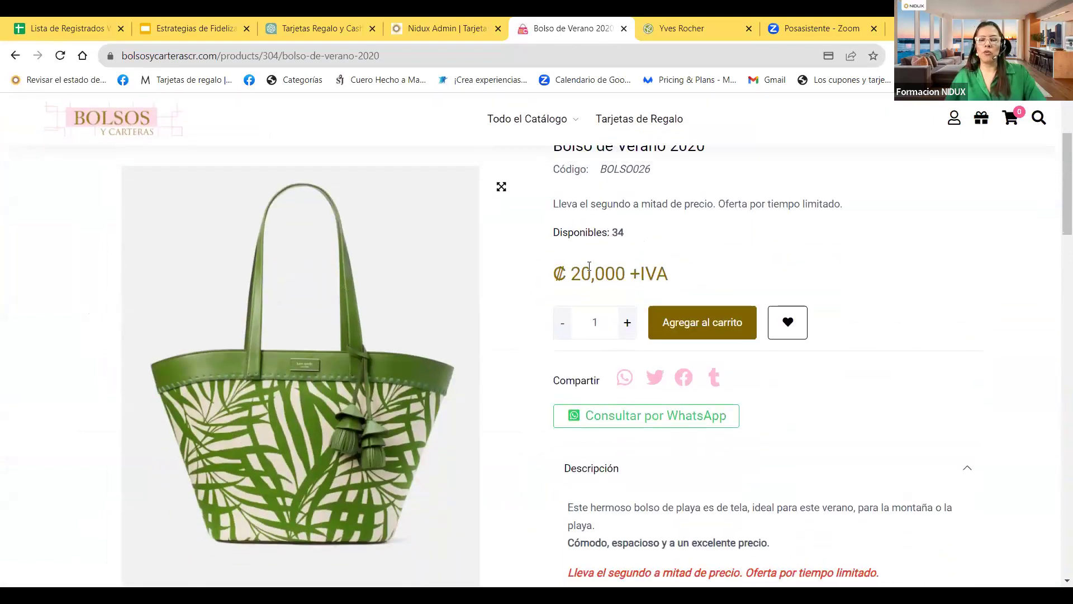
left_click(627, 322)
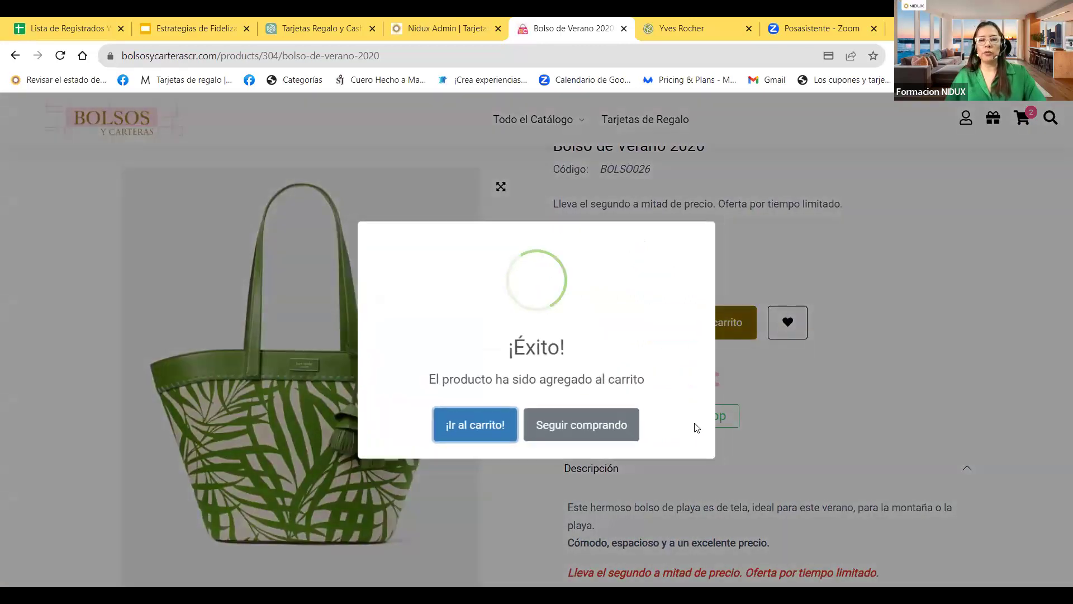
left_click(502, 425)
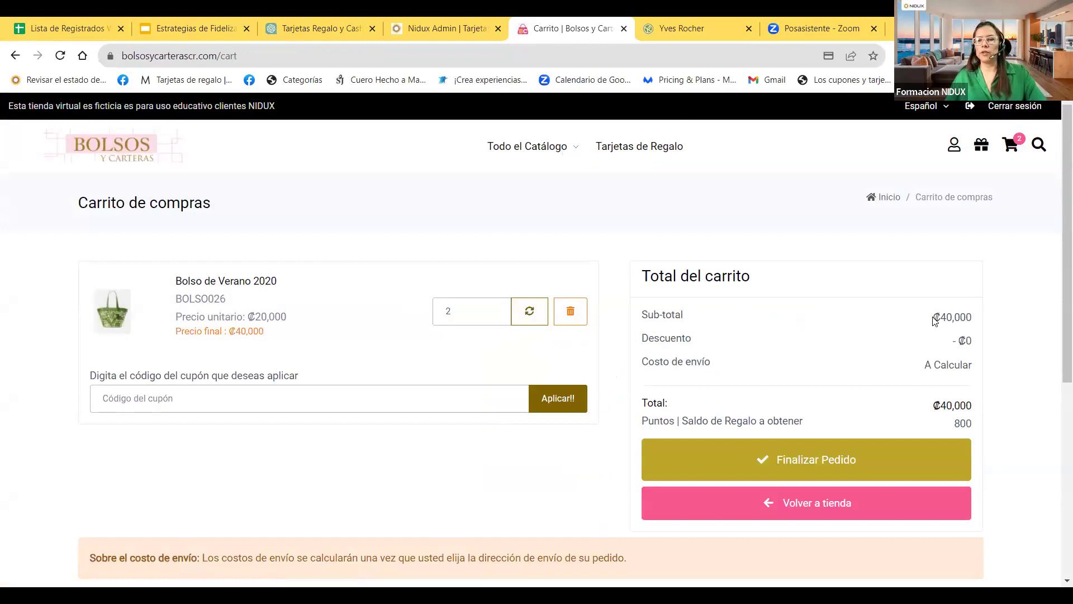
Examine the points the purchase earns and the shipping cost entry in the cart totals.
scroll(900, 312, "down", 1)
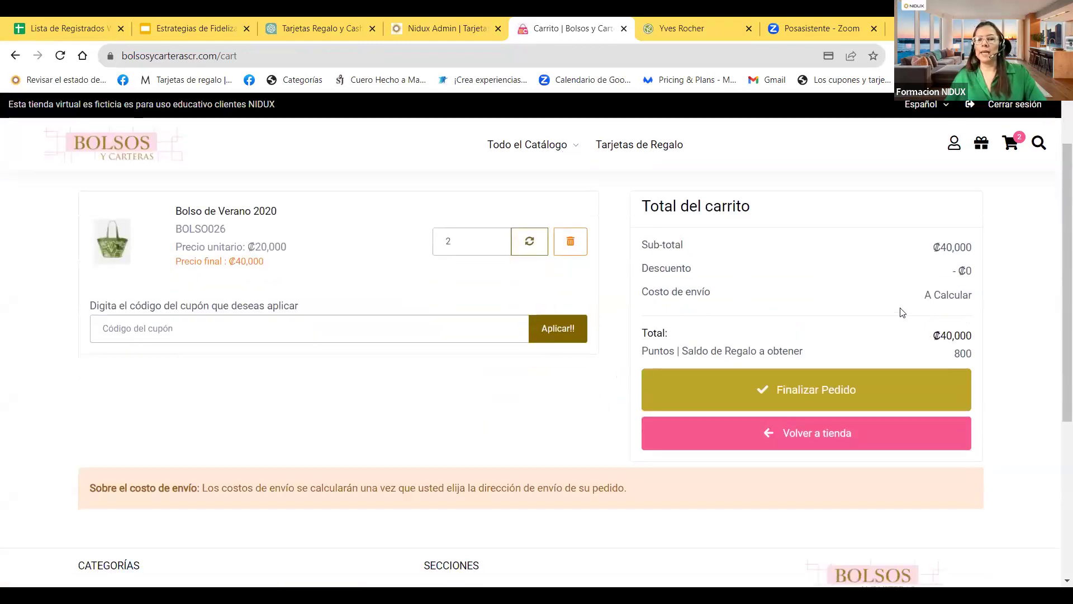
left_click_drag(643, 356, 809, 359)
left_click_drag(932, 355, 974, 356)
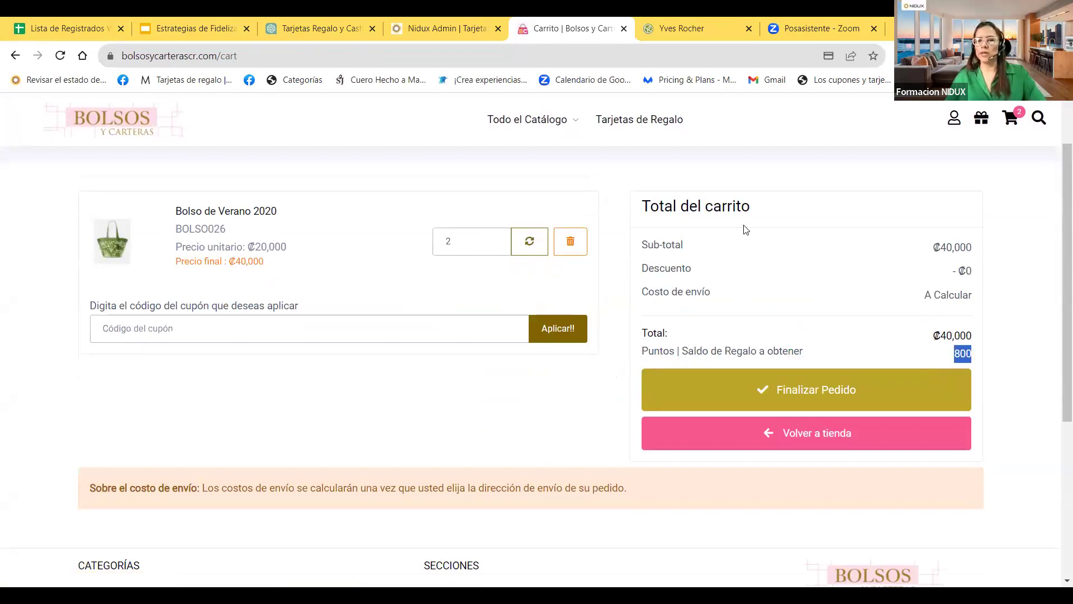
left_click(693, 349)
left_click_drag(647, 354, 815, 358)
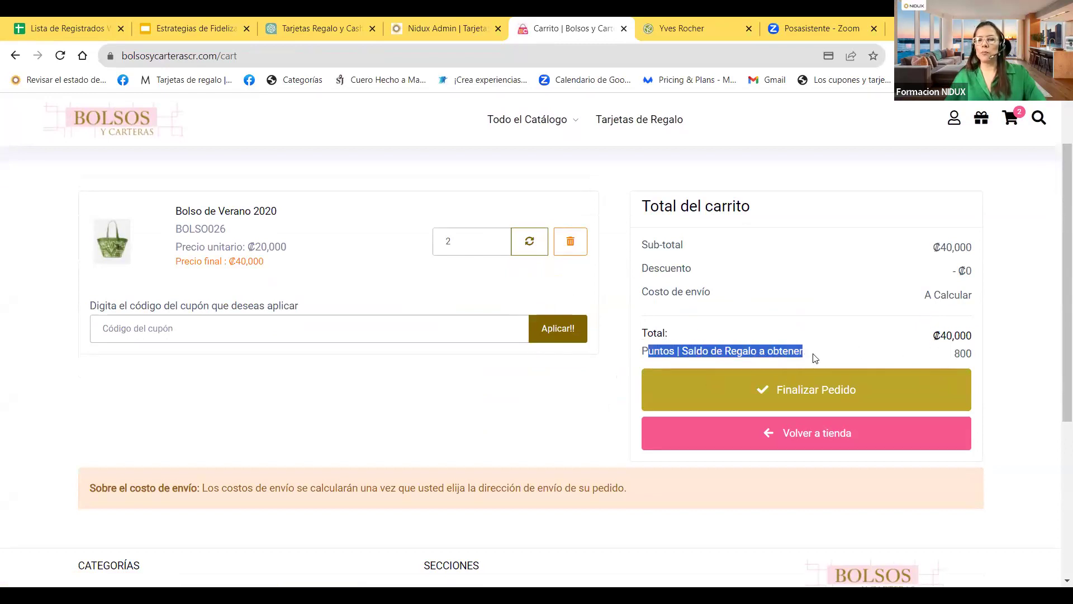
left_click_drag(924, 296, 974, 296)
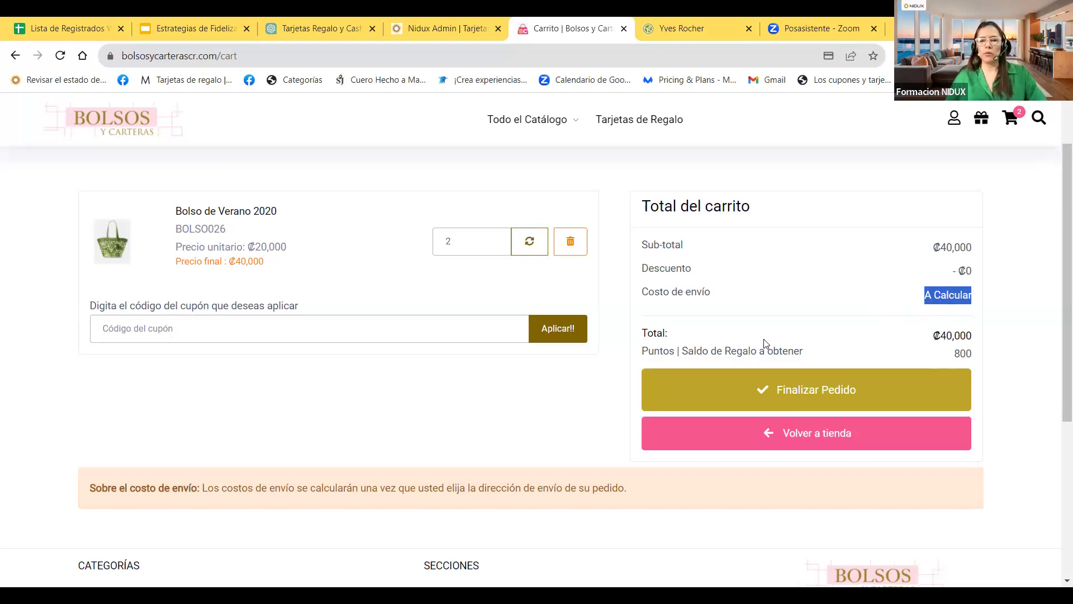
Proceed to the checkout and choose the saved address for both delivery and billing.
left_click(852, 397)
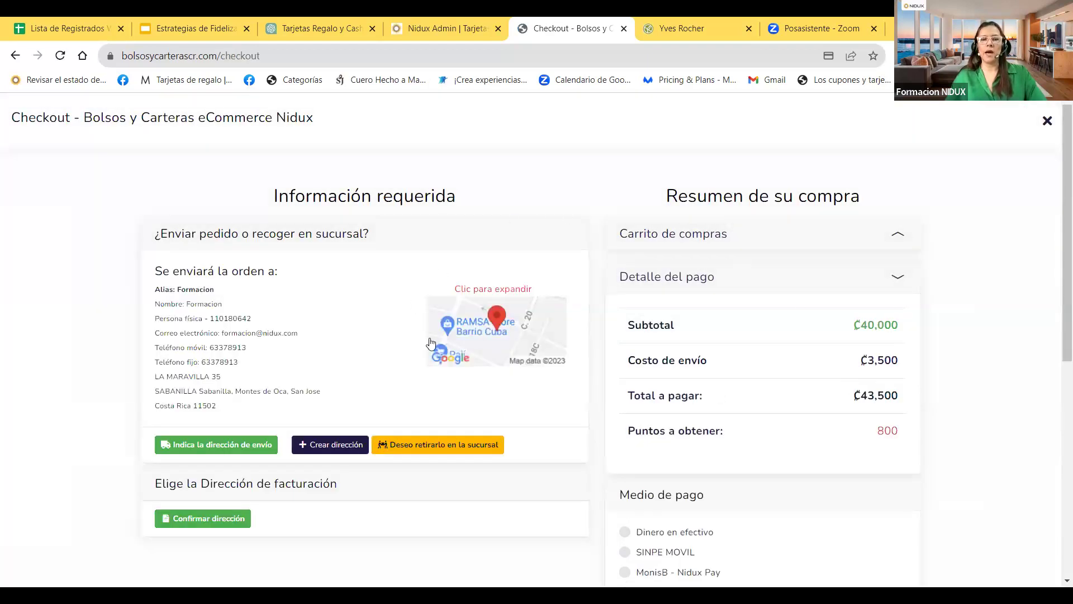
scroll(417, 311, "down", 2)
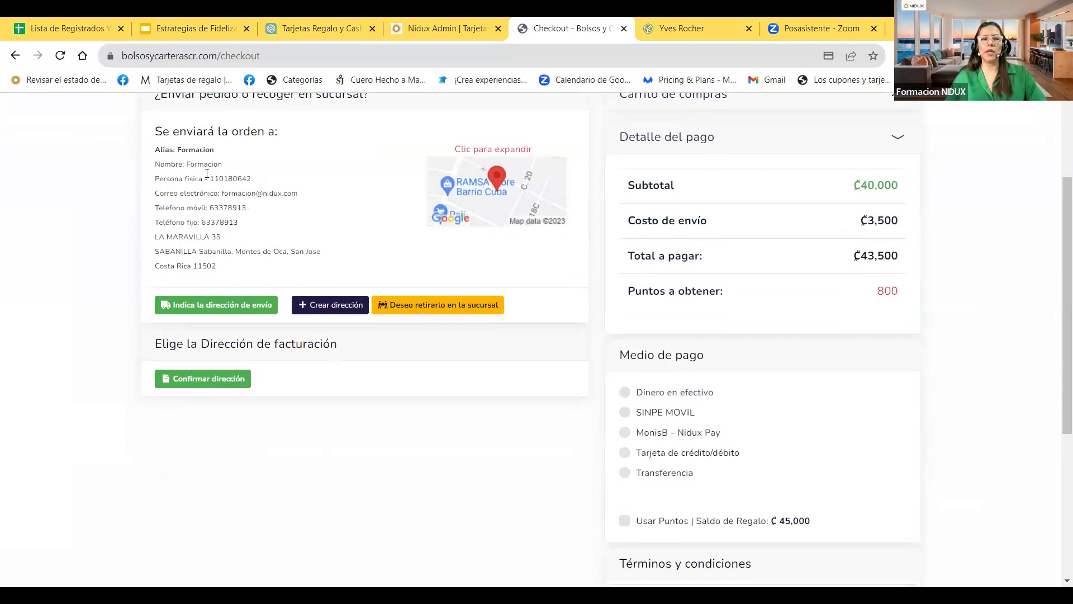
left_click(232, 302)
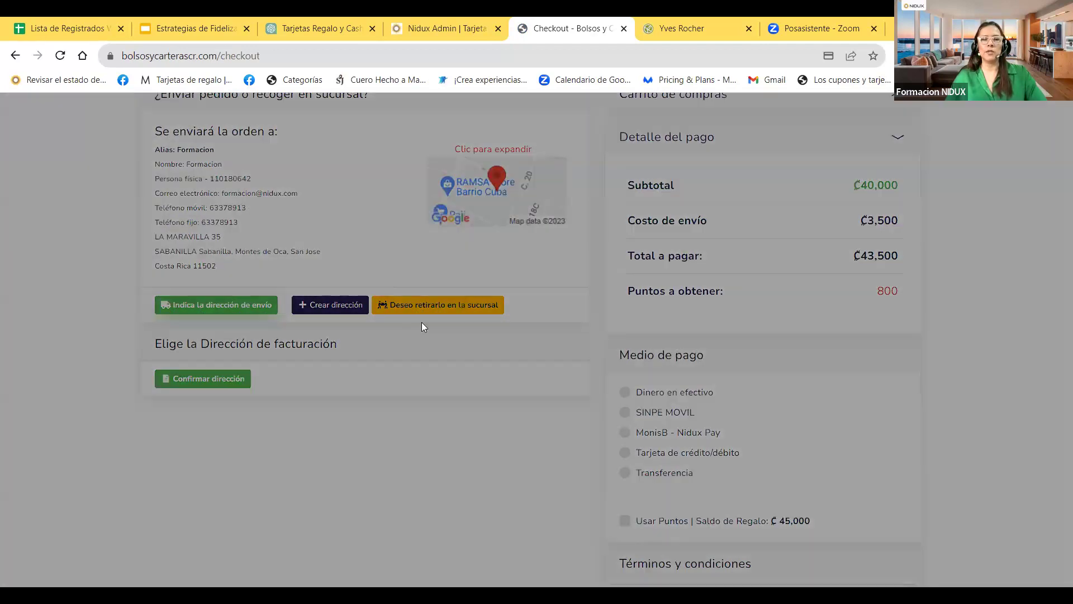
left_click(458, 396)
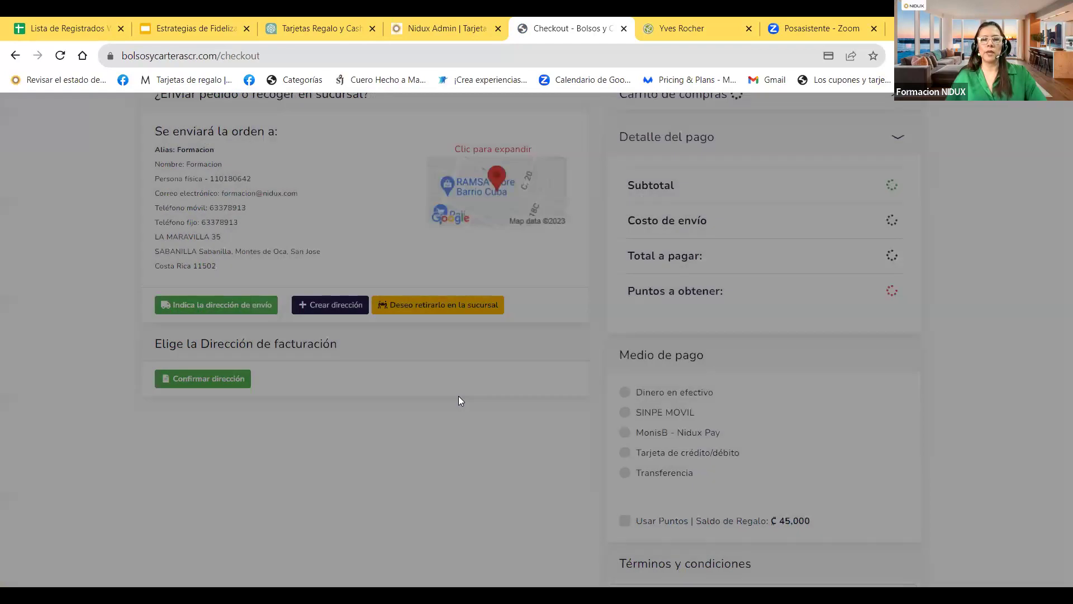
left_click(198, 376)
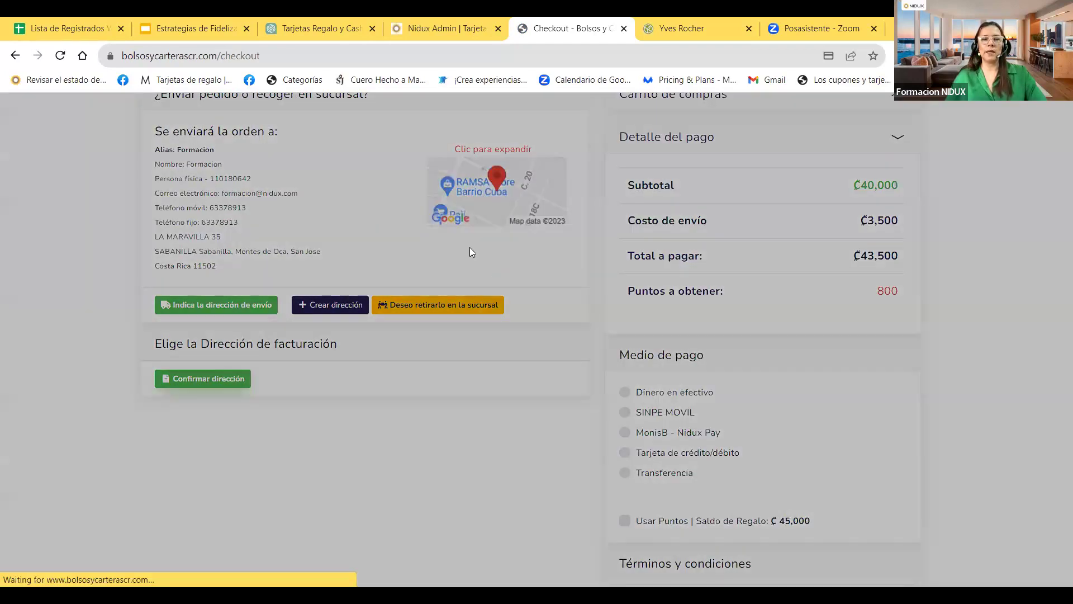
left_click(364, 397)
Review the cart contents, payment details, points to earn and available payment methods in the checkout summary.
scroll(526, 435, "up", 1)
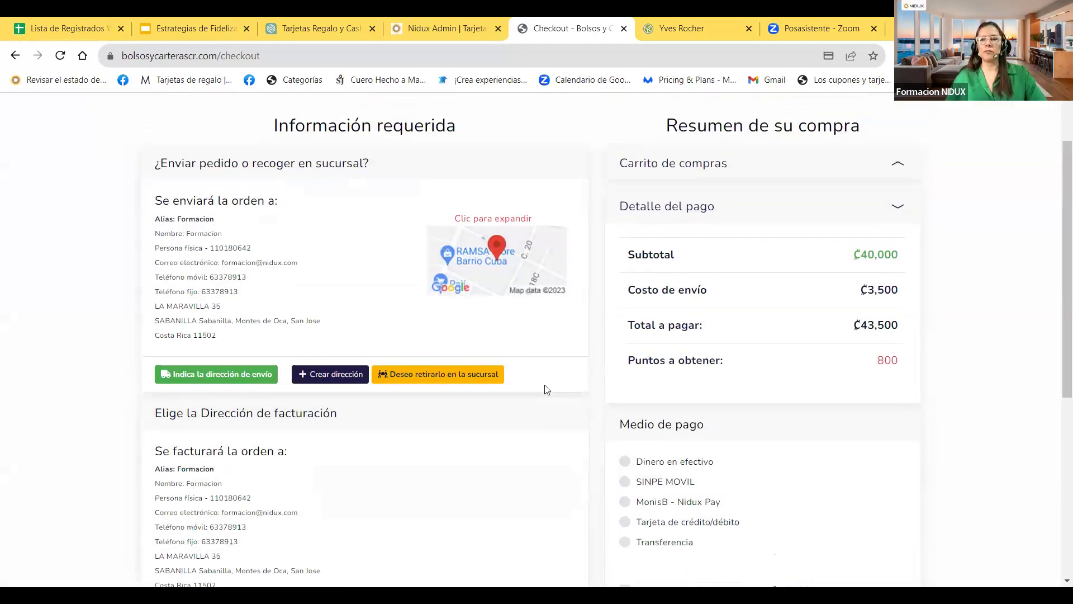
left_click(898, 175)
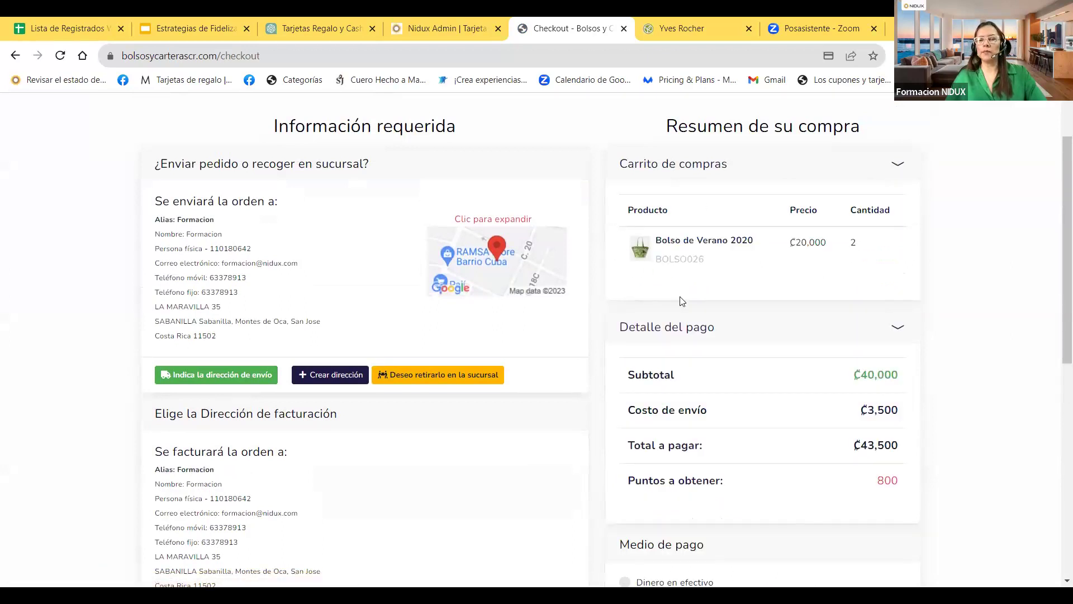
left_click(894, 168)
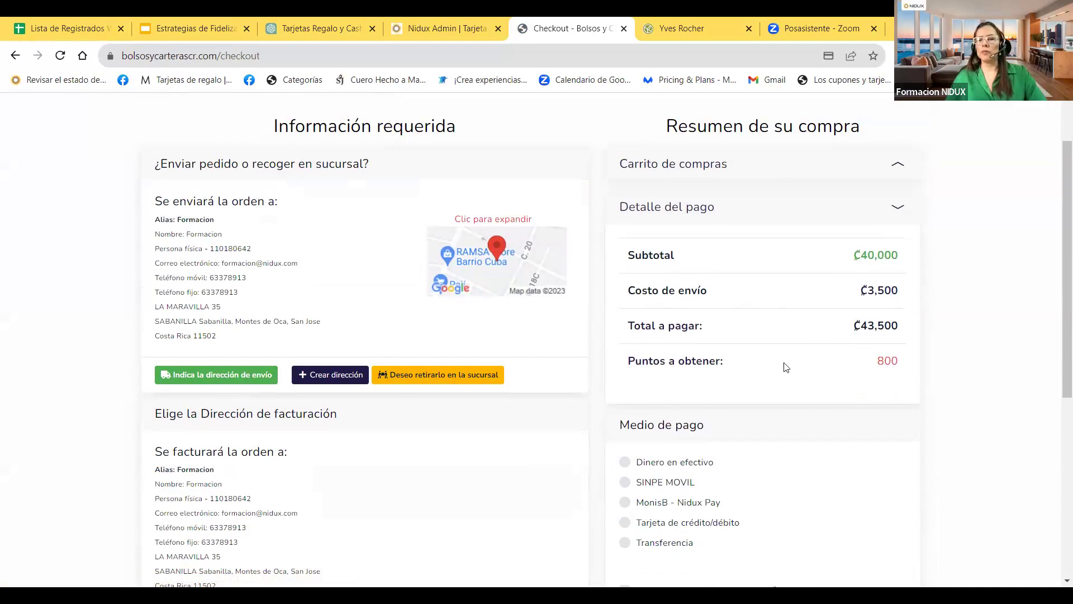
scroll(718, 322, "down", 1)
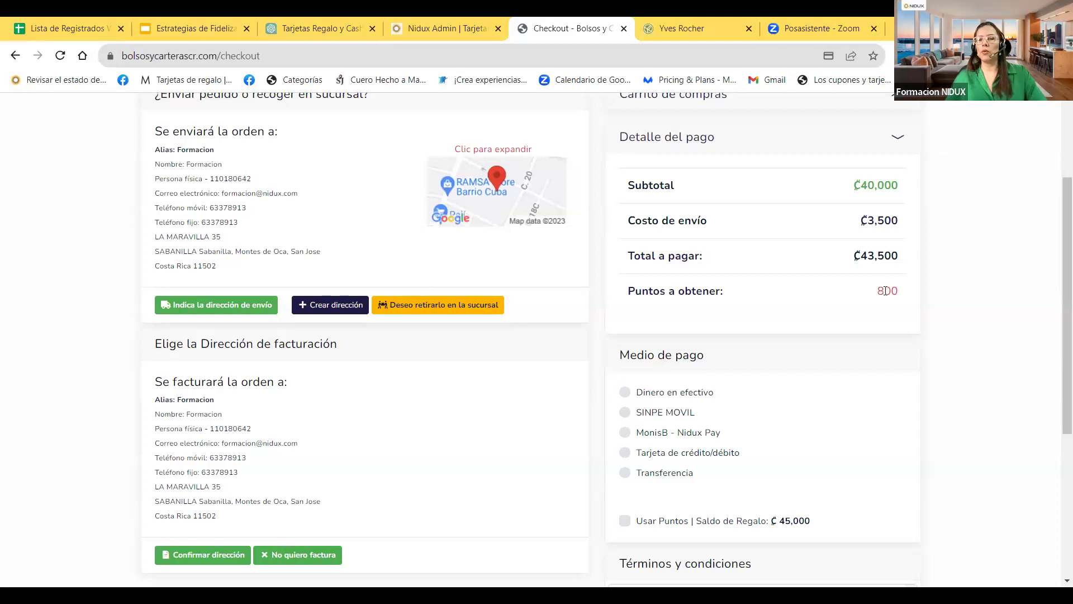
scroll(886, 291, "down", 1)
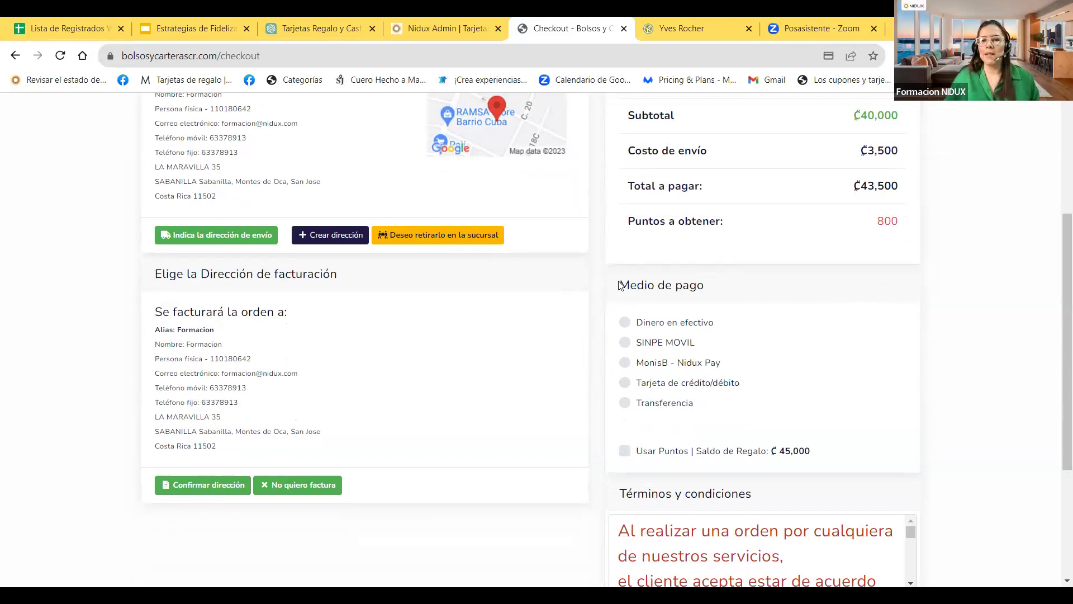
left_click_drag(618, 286, 739, 286)
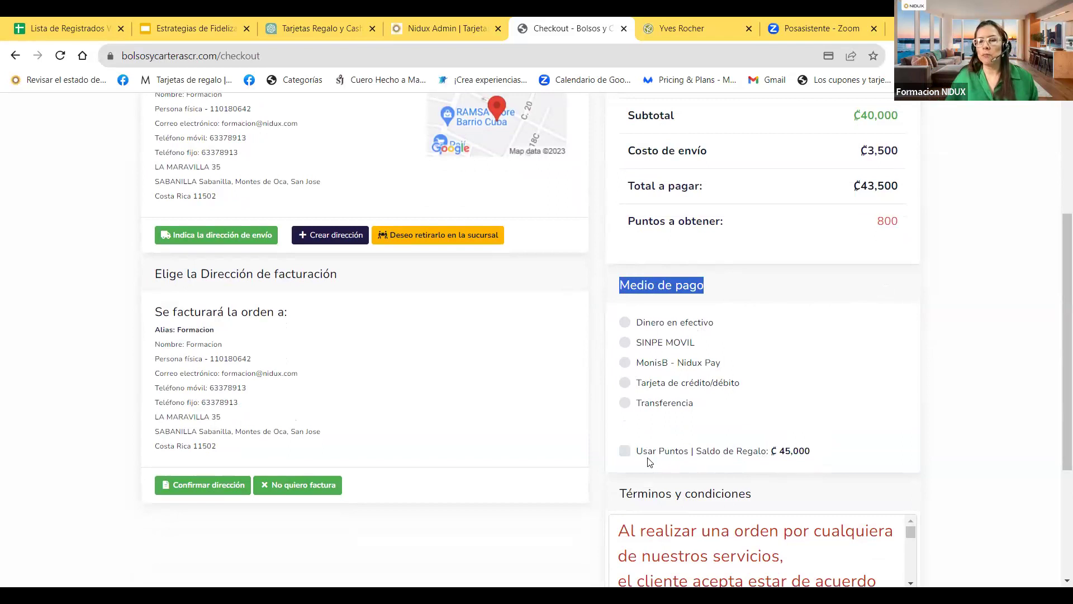
Try applying the "Puntos | Saldo de Regalo" balance to the order, clear that option and reload the checkout.
left_click(626, 451)
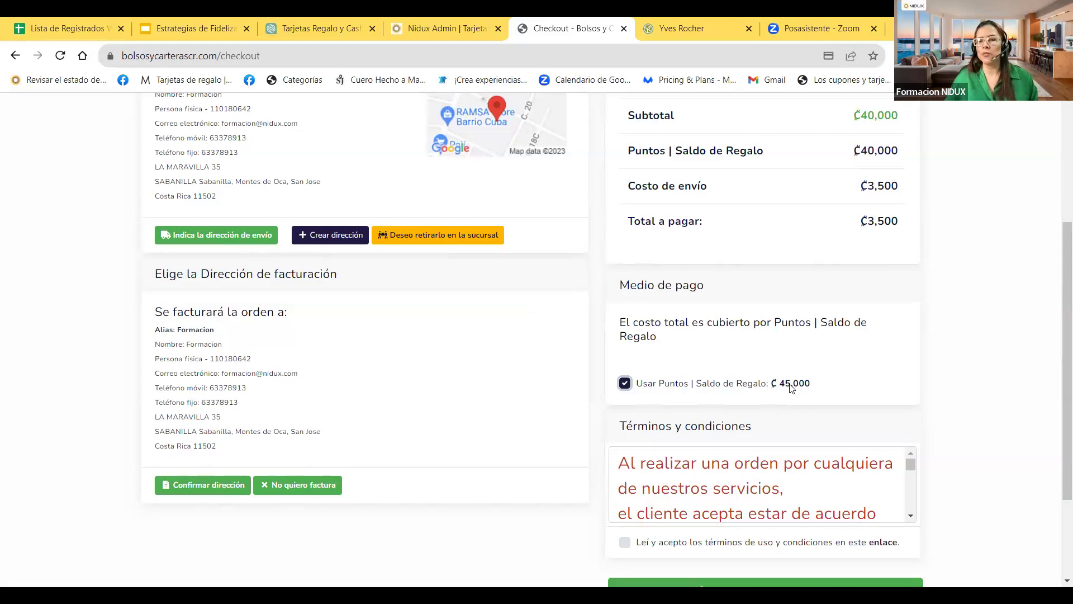
left_click(625, 384)
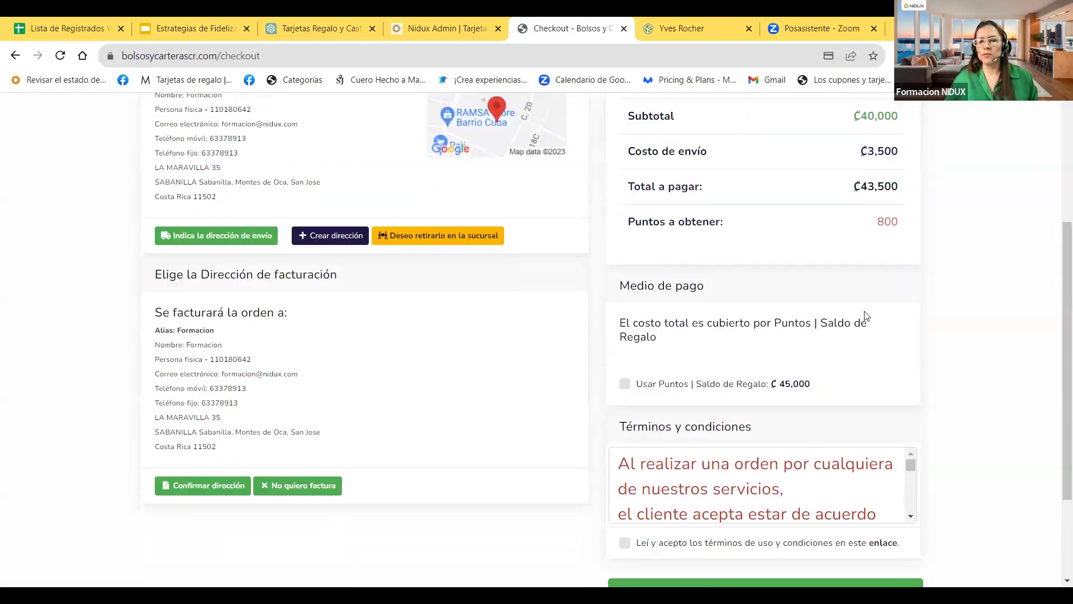
right_click(1039, 314)
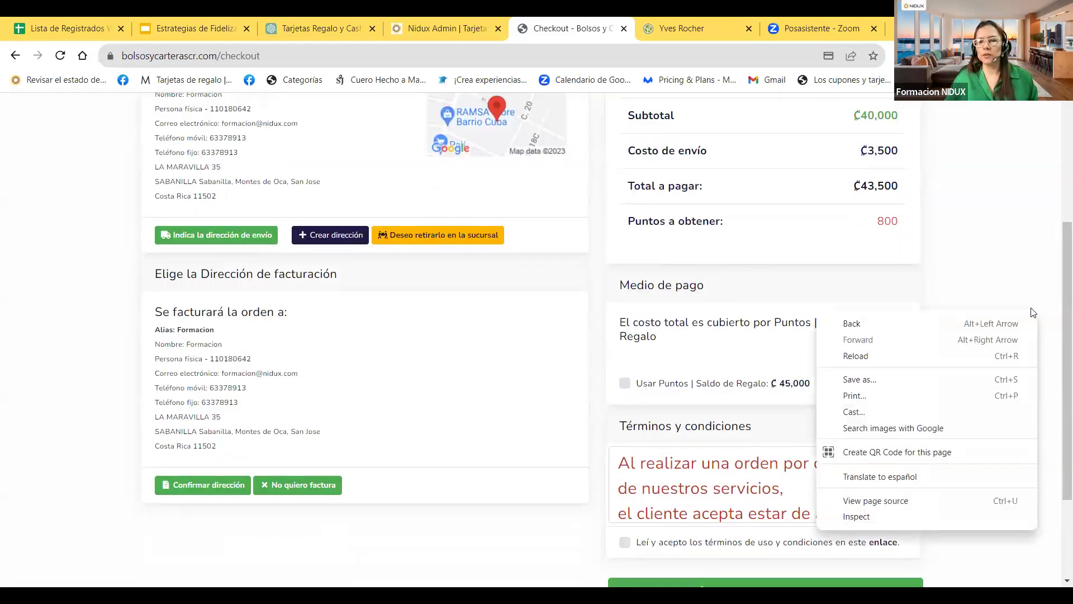
left_click(942, 358)
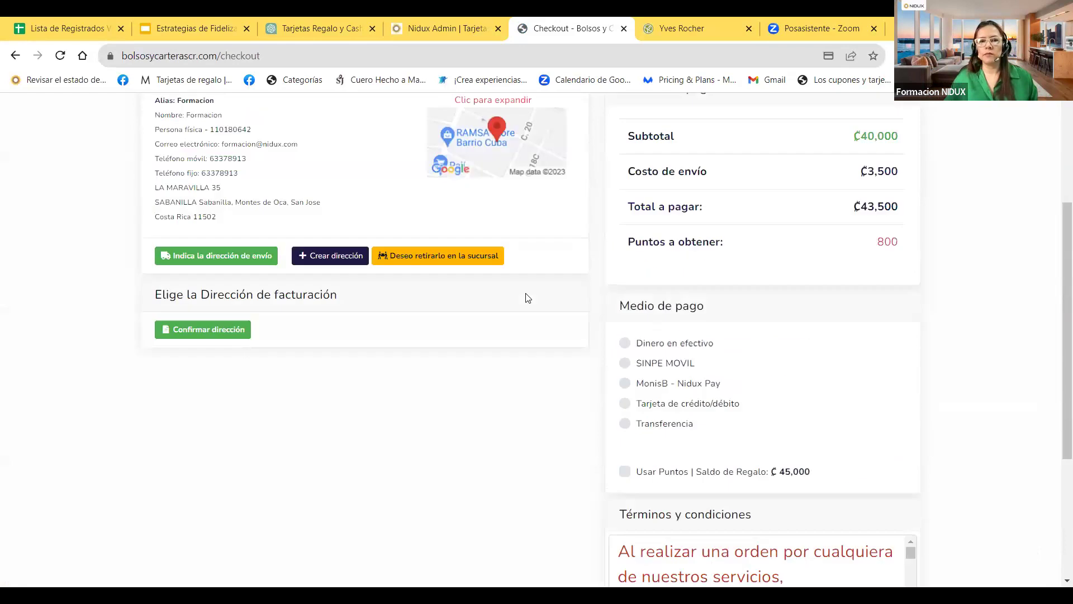
Select the saved delivery address and confirm the billing address again on the reloaded checkout.
left_click(253, 339)
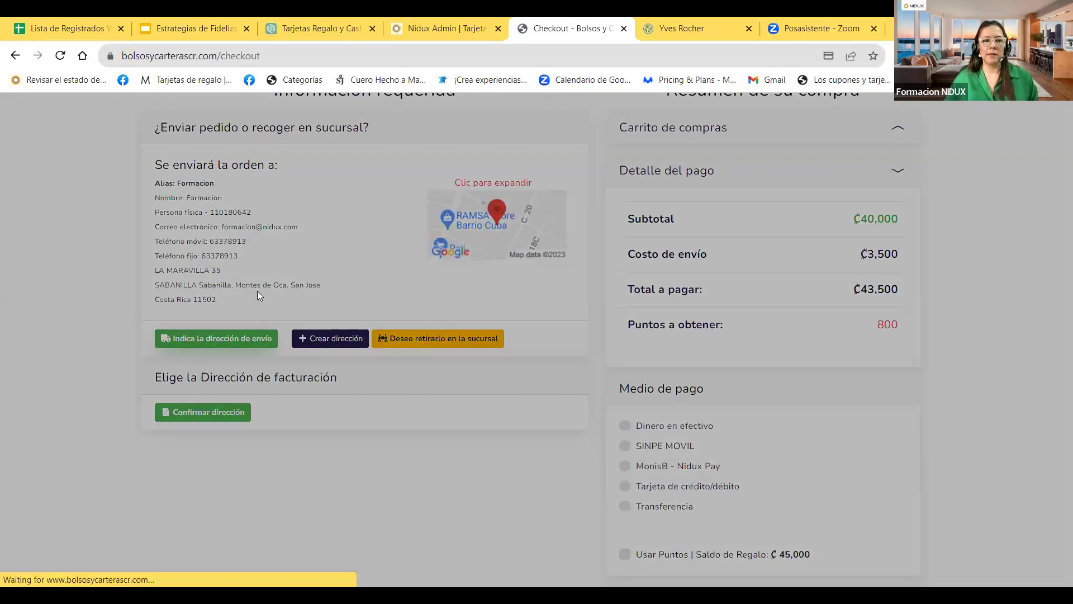
left_click(301, 391)
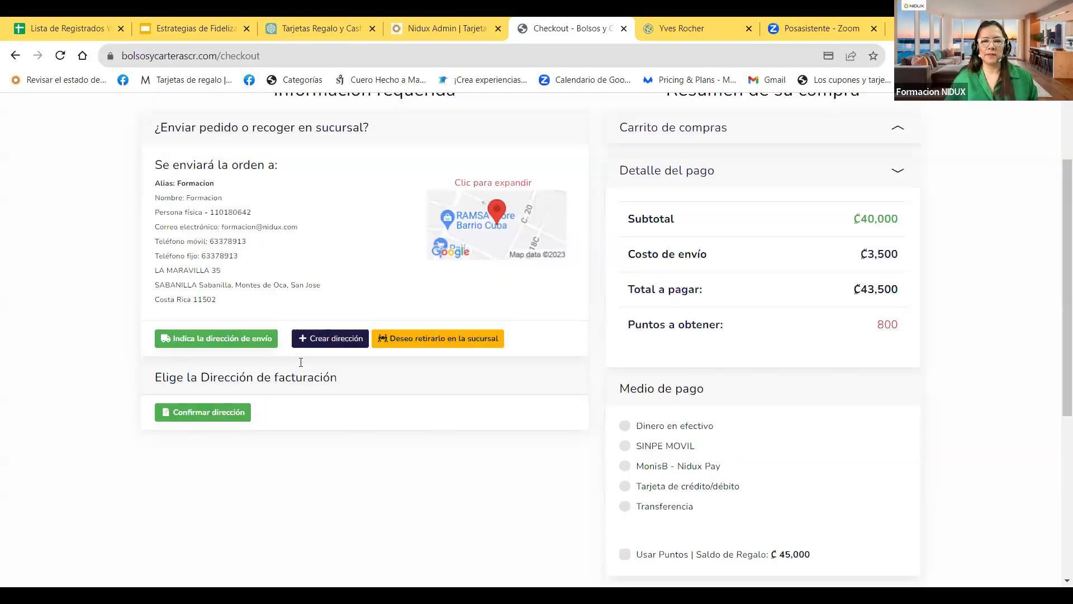
left_click(230, 412)
left_click(382, 396)
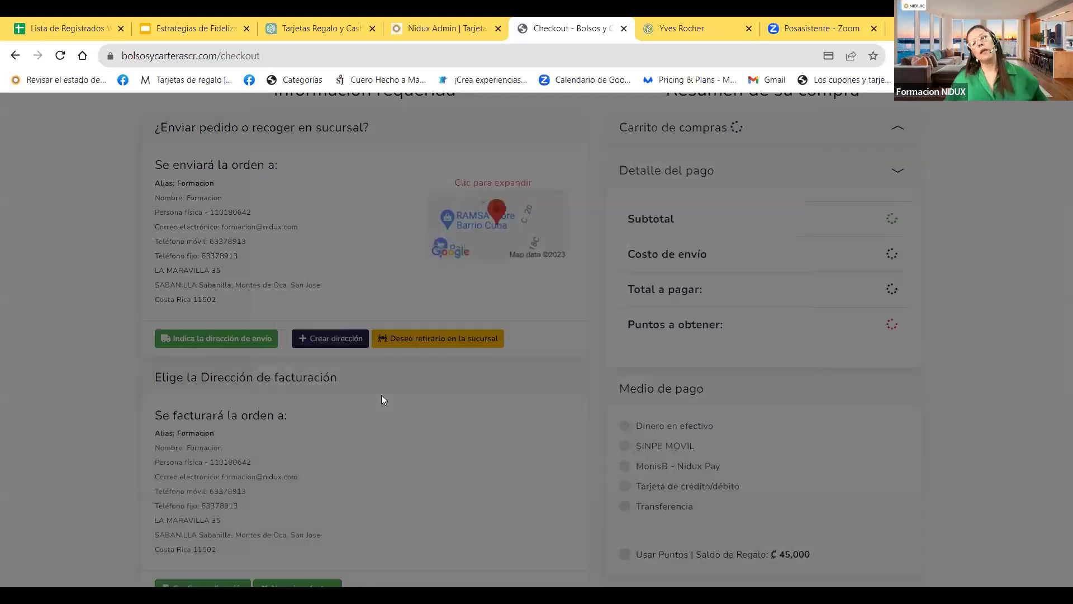
Choose Tarjeta de crédito/débito as payment method with the Puntos | Saldo de Regalo balance applied, and accept the terms and conditions.
scroll(531, 314, "down", 3)
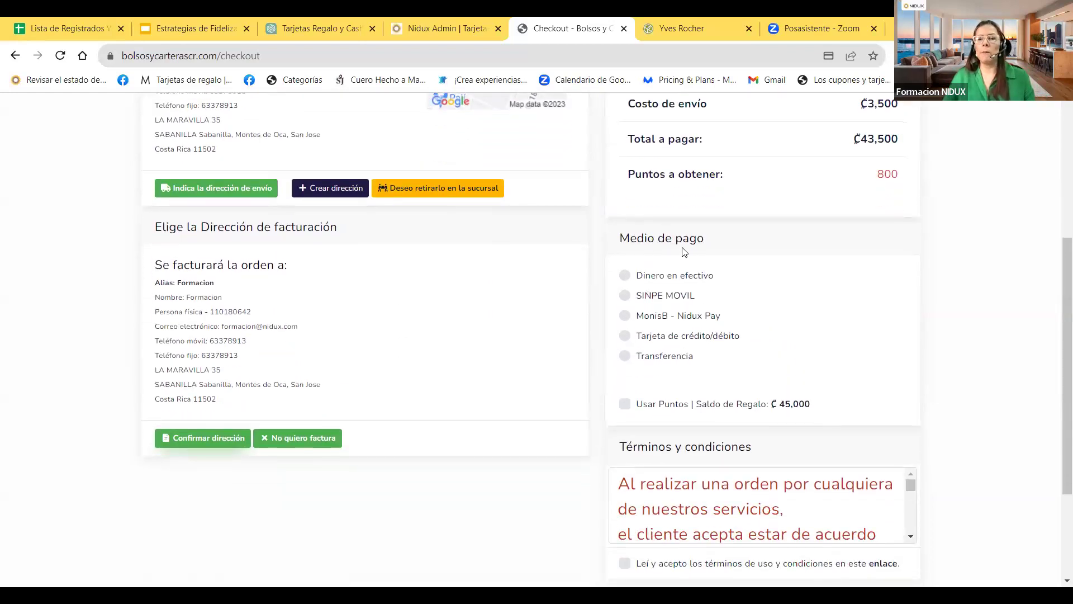
left_click(627, 337)
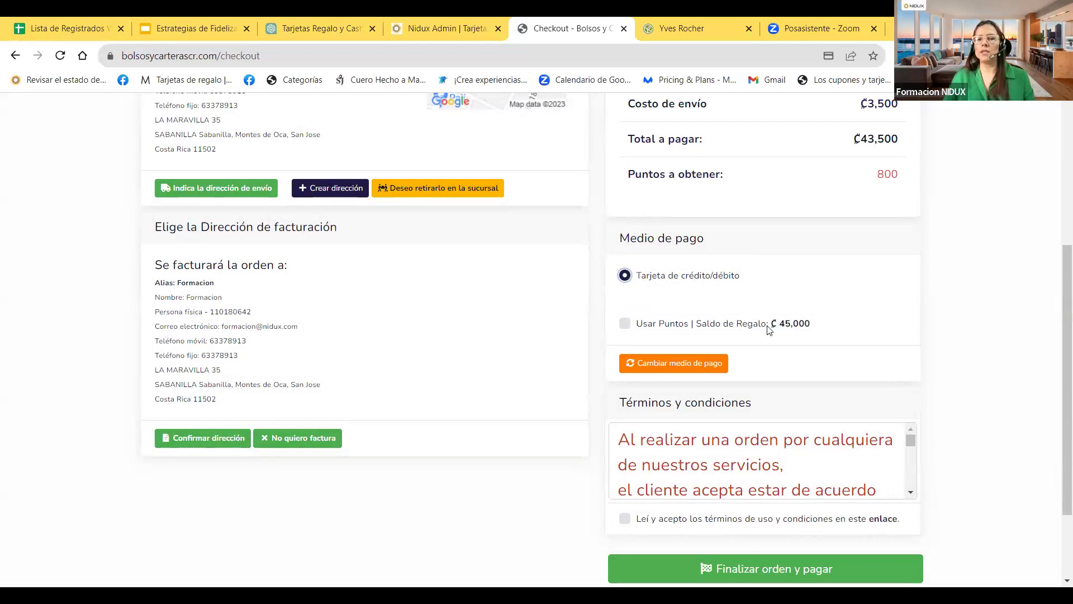
left_click(625, 323)
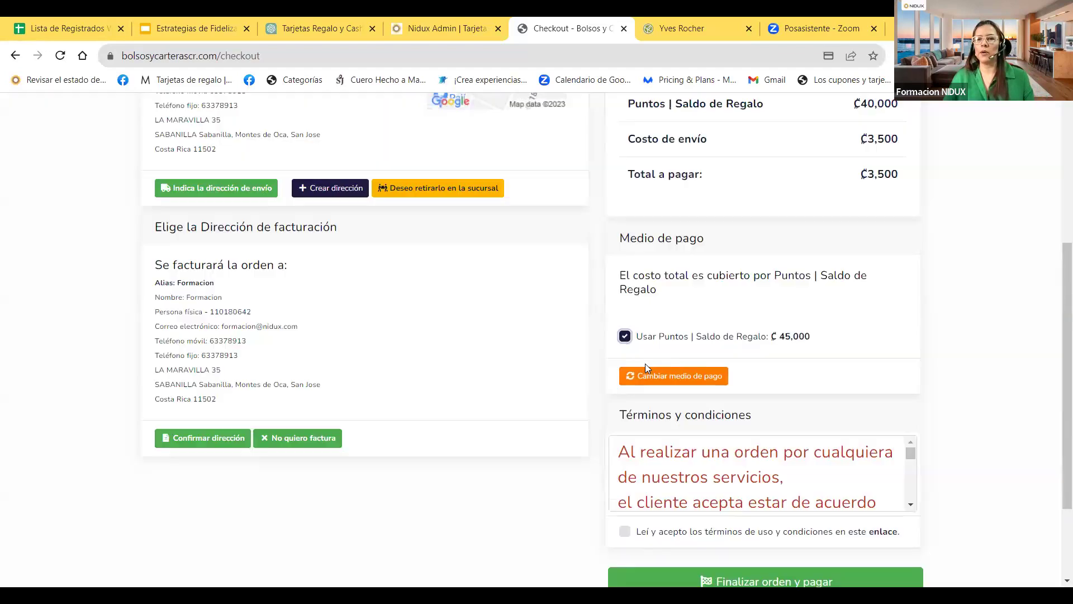
scroll(706, 269, "up", 1)
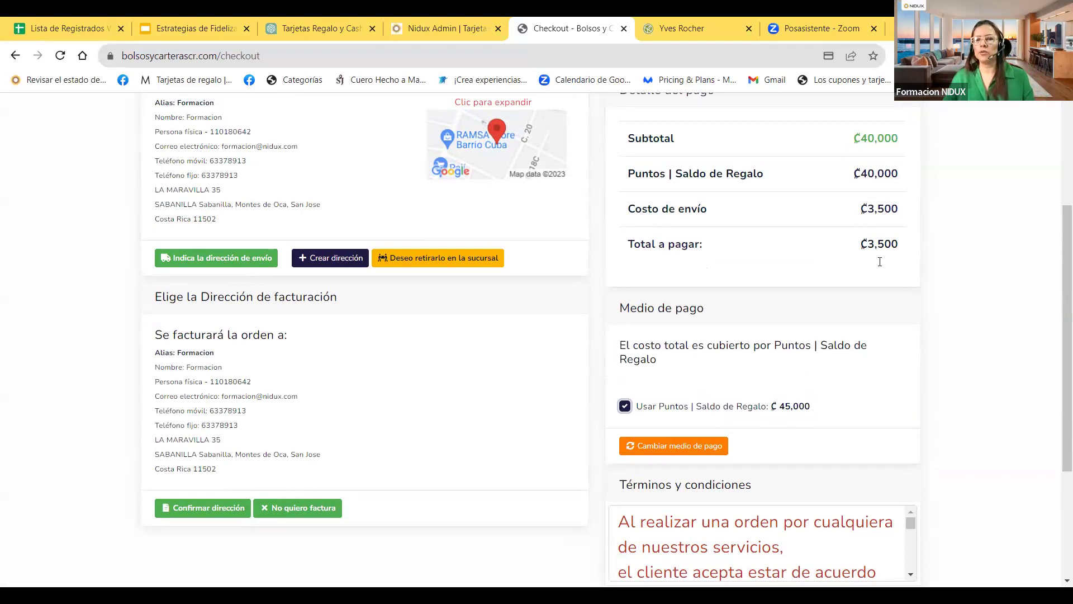
scroll(884, 246, "down", 3)
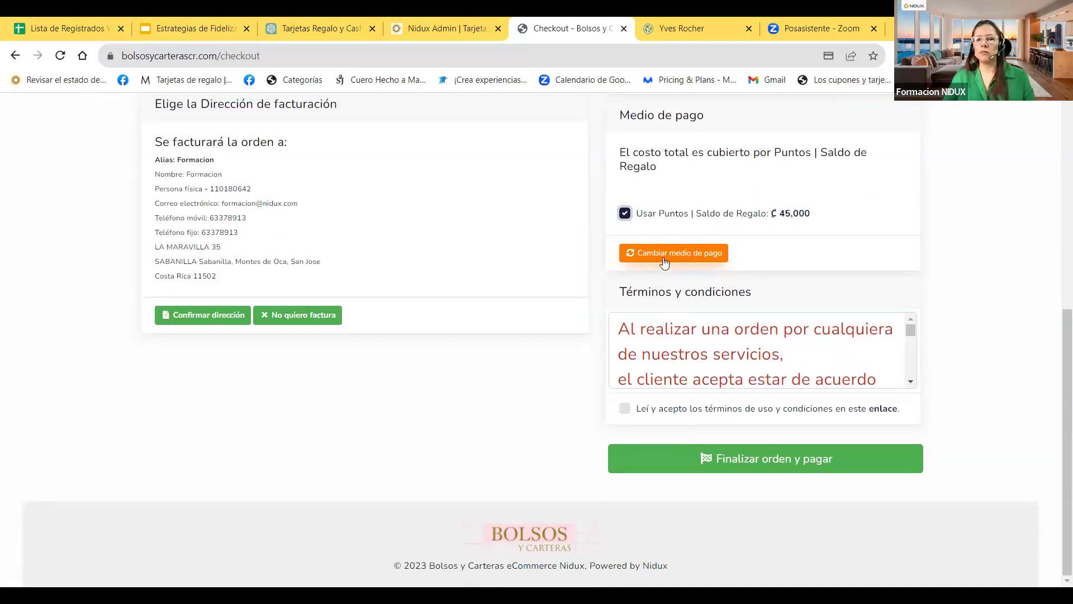
left_click(624, 409)
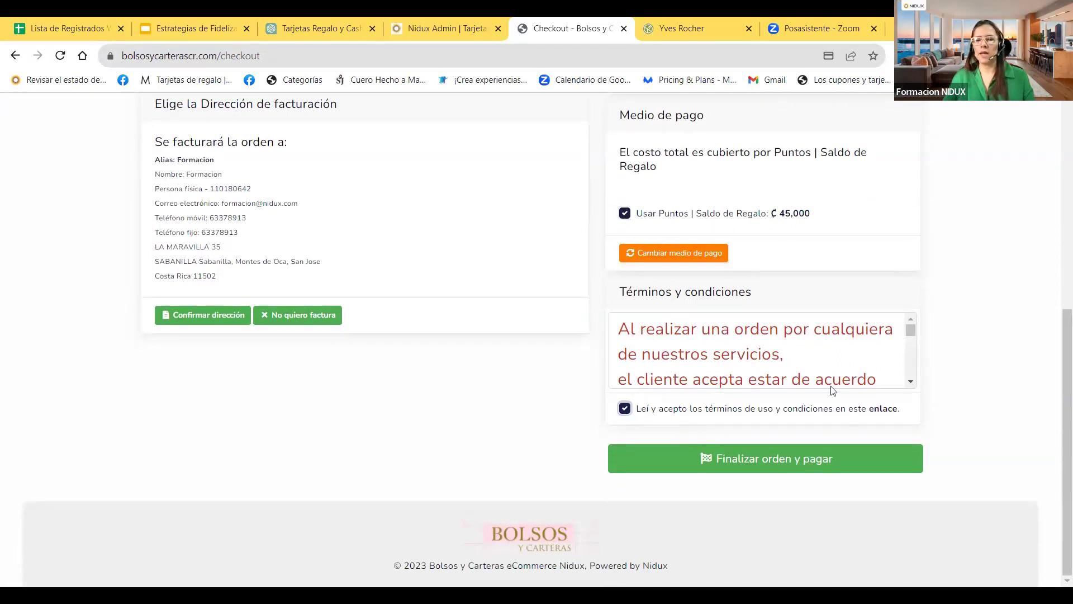
Leave the checkout for the storefront home page and view the shopping cart.
left_click(772, 460)
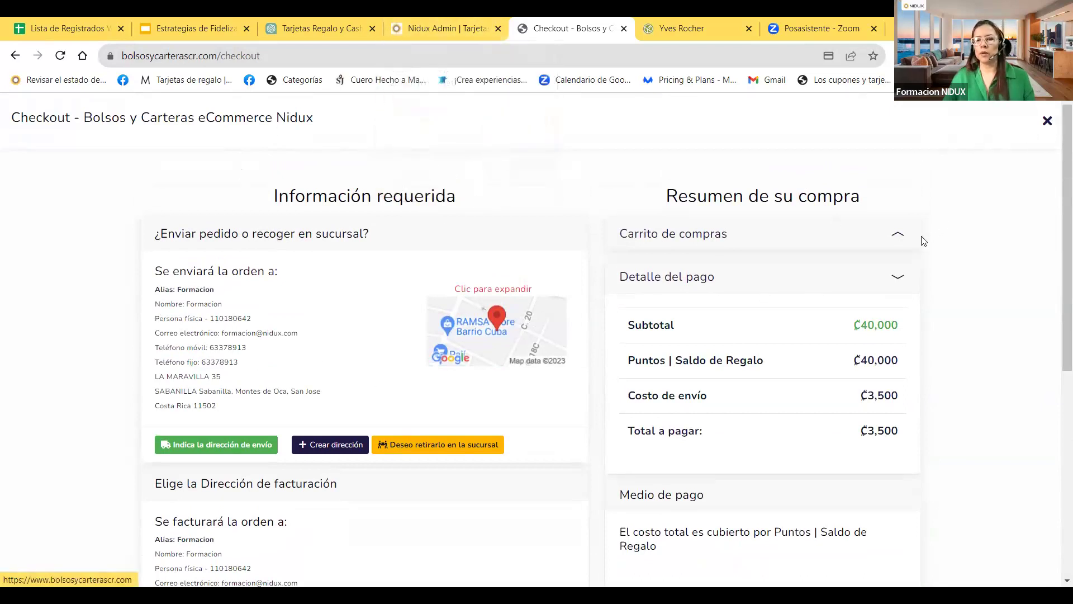
left_click(414, 319)
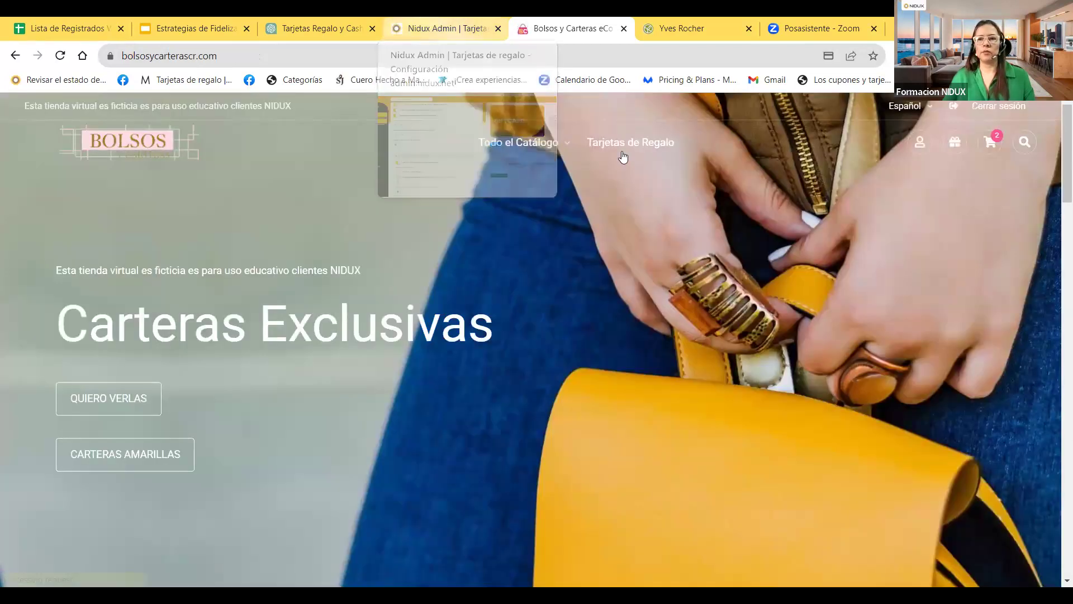
left_click(990, 143)
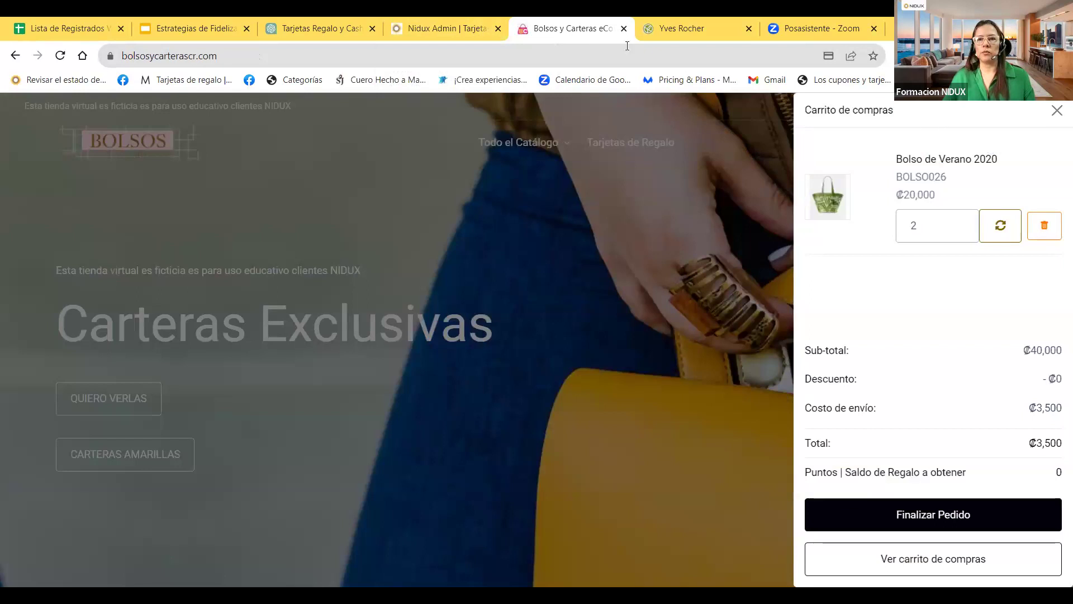
Switch to the Nidux admin and open the Leer código page for gift cards.
left_click(425, 25)
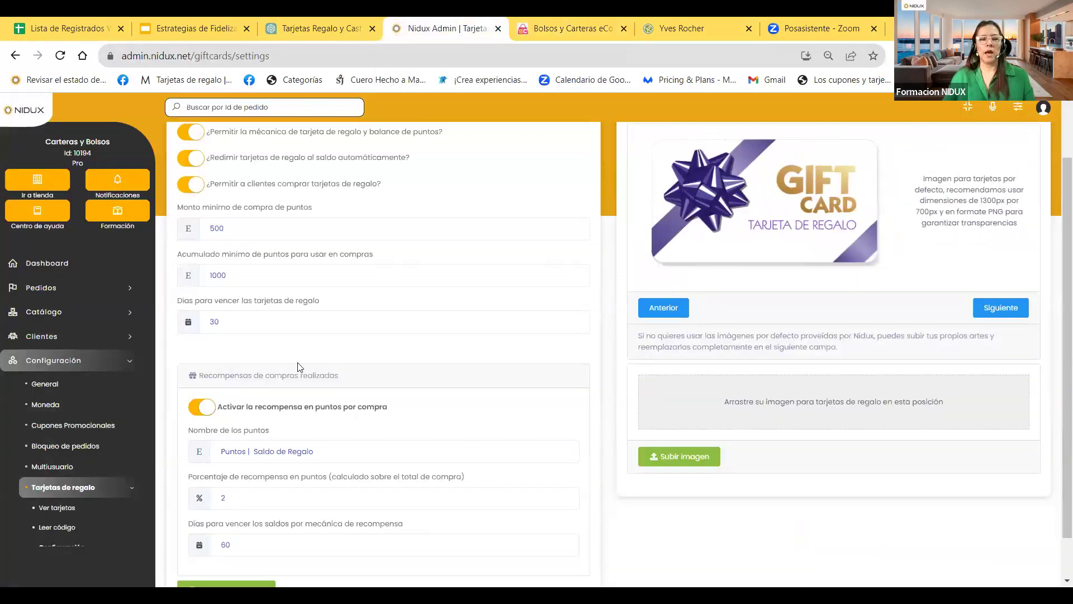
scroll(129, 453, "down", 1)
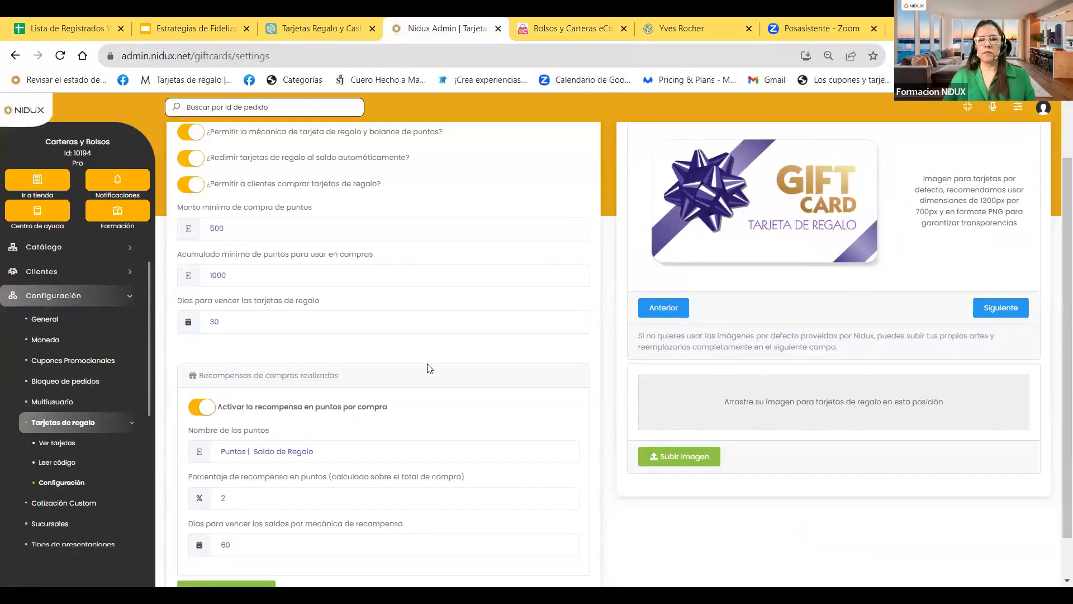
left_click(55, 461)
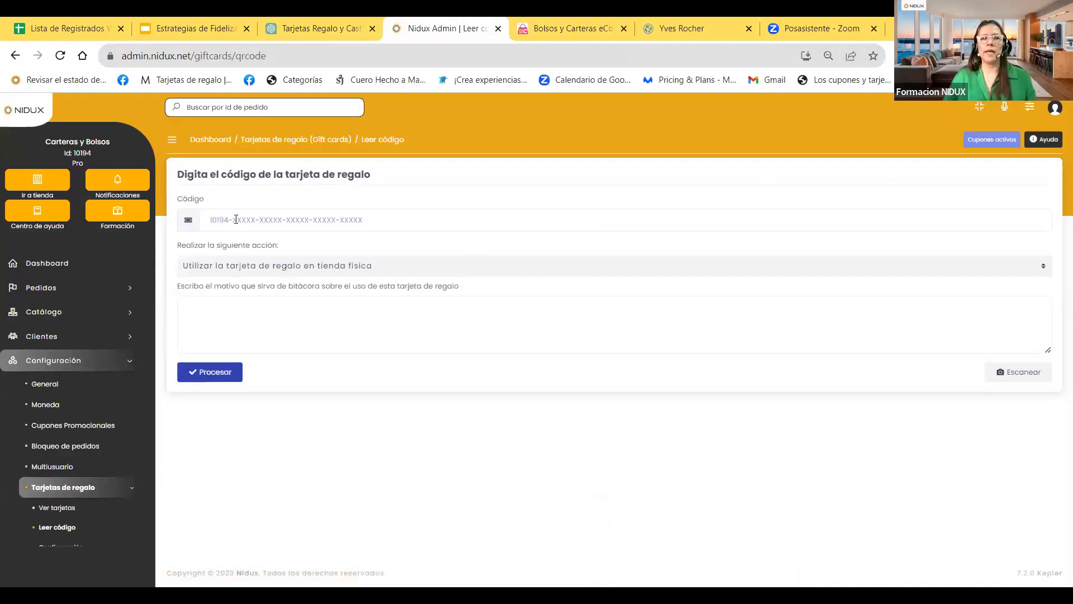
Examine the gift card code field and the actions offered for a gift card, leaving the form unchanged.
left_click(344, 219)
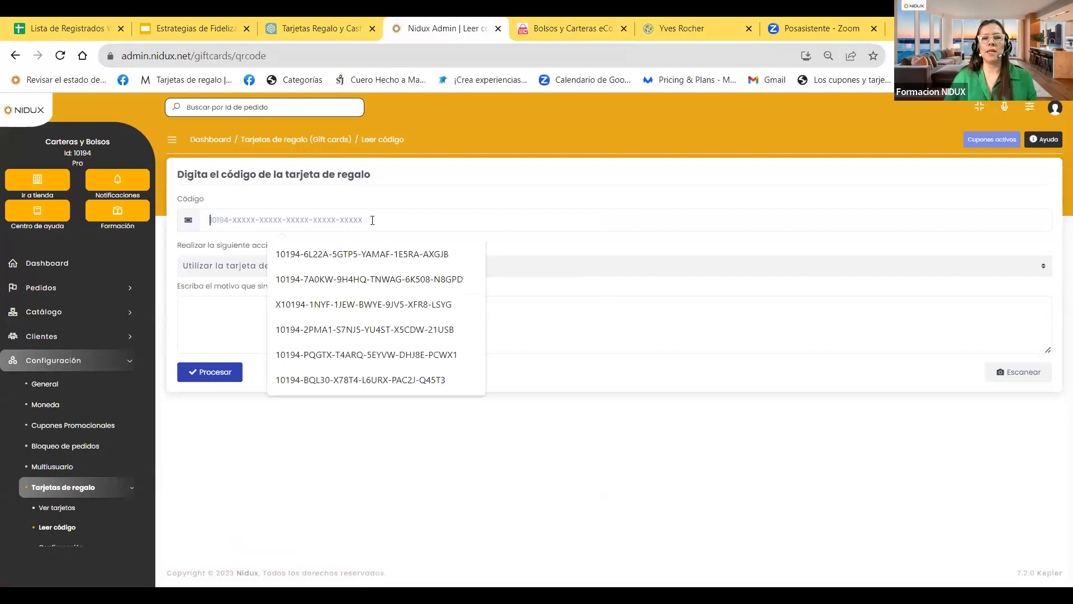
left_click(560, 180)
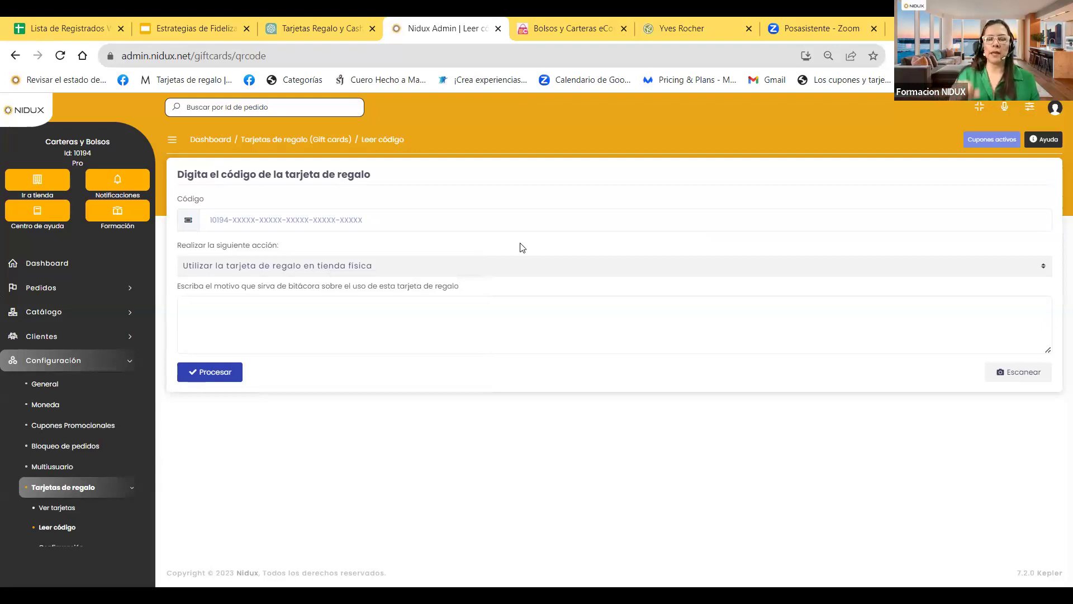
left_click(384, 216)
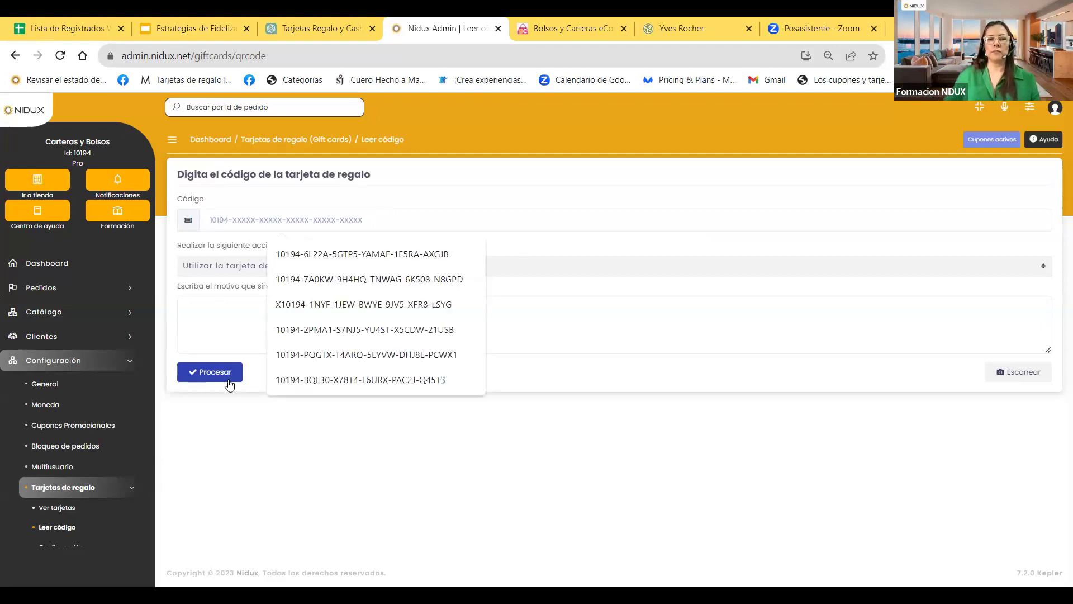
left_click(565, 438)
left_click(298, 265)
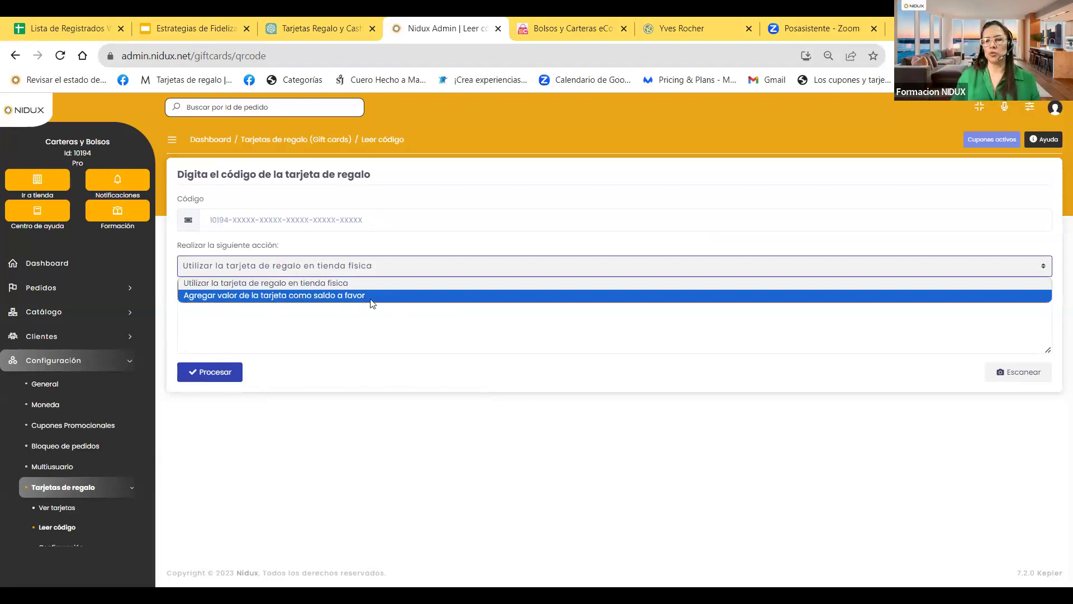
left_click(368, 382)
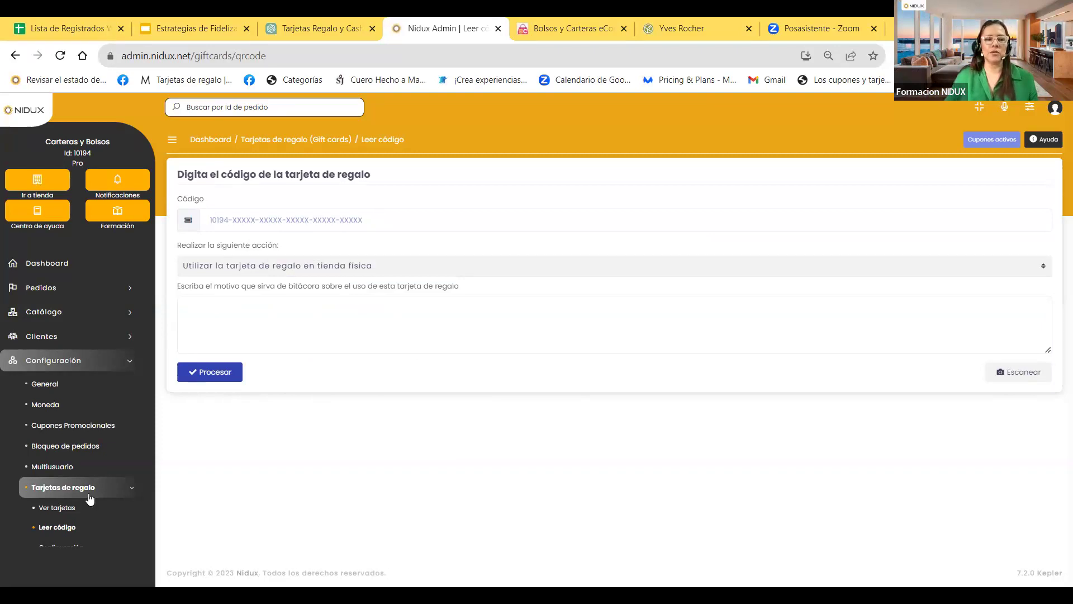
Collapse the gift card options and open the store's list of customers.
scroll(67, 504, "down", 1)
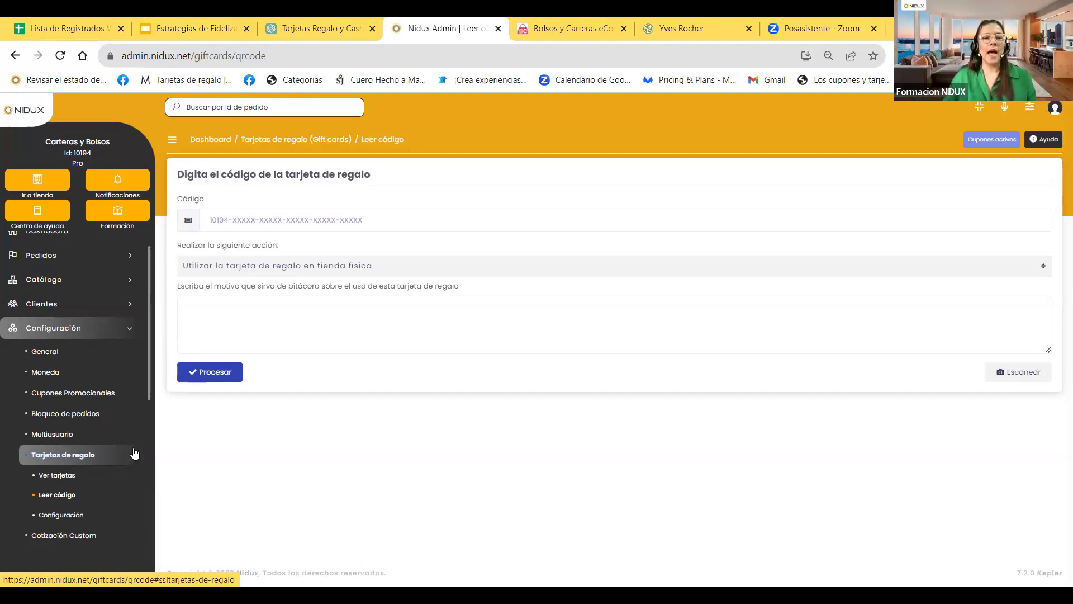
scroll(149, 527, "down", 5)
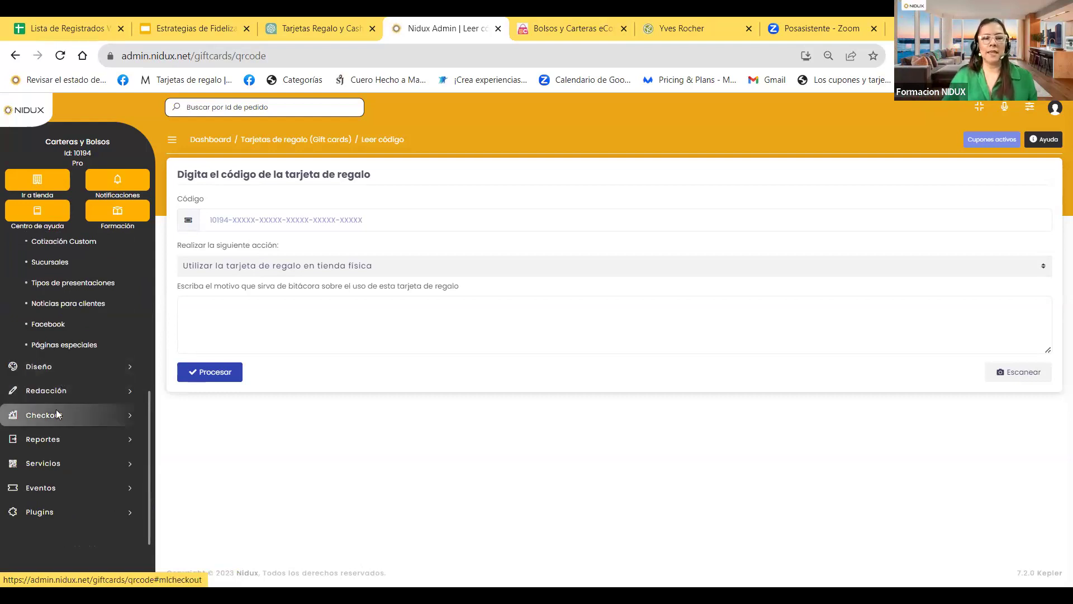
scroll(77, 405, "up", 1)
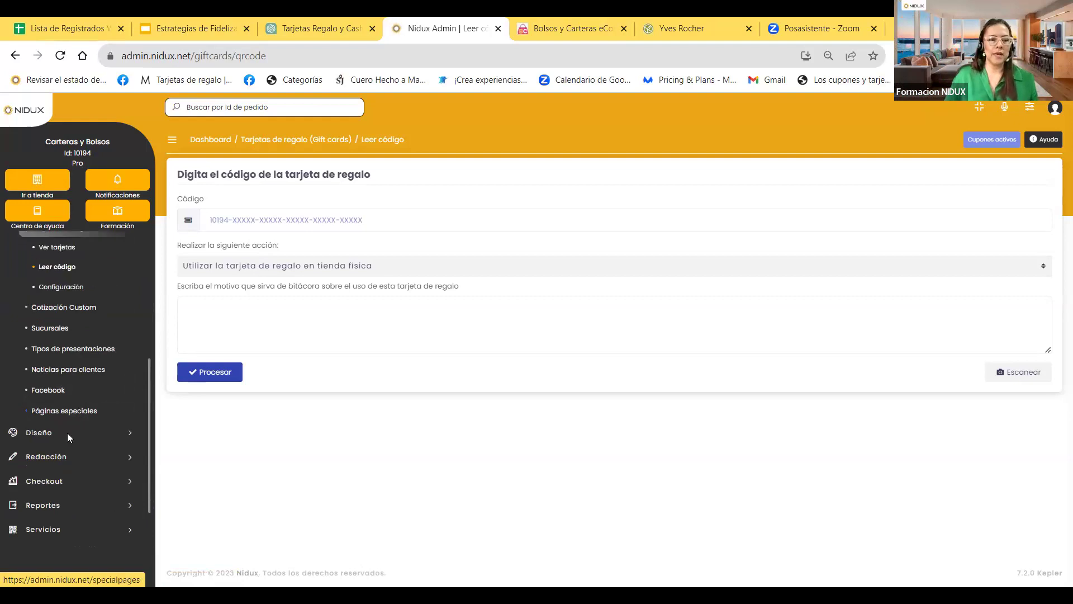
scroll(74, 298, "up", 1)
left_click(95, 295)
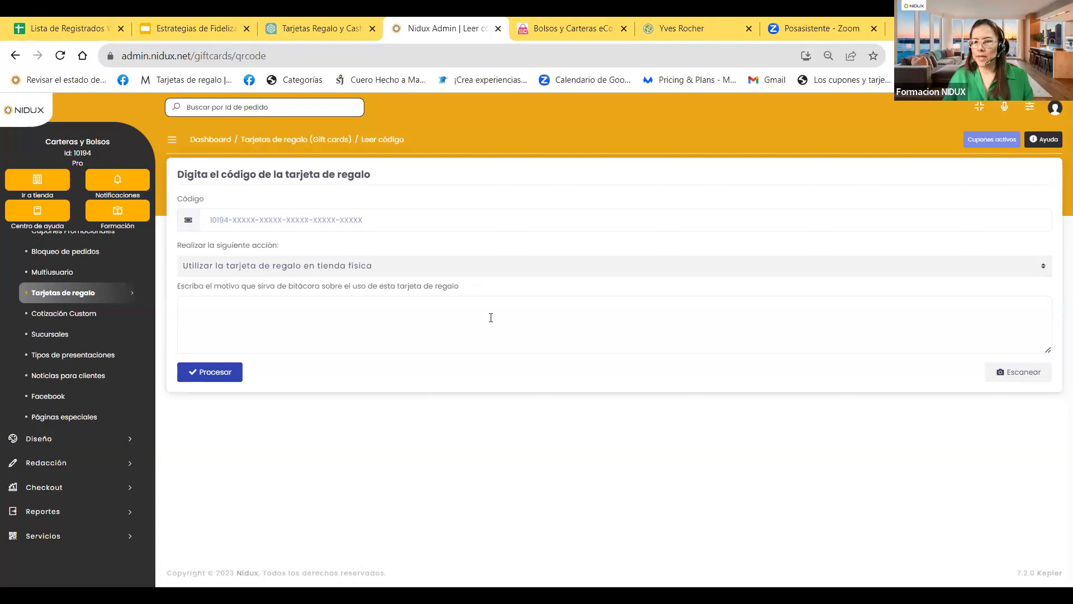
left_click(134, 292)
left_click(121, 292)
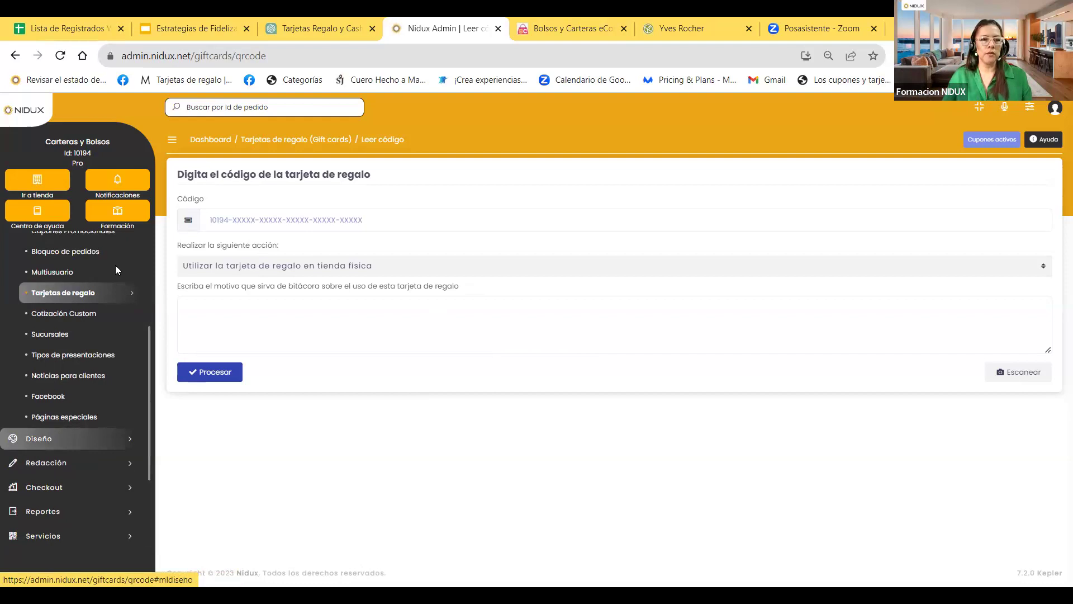
left_click(64, 244)
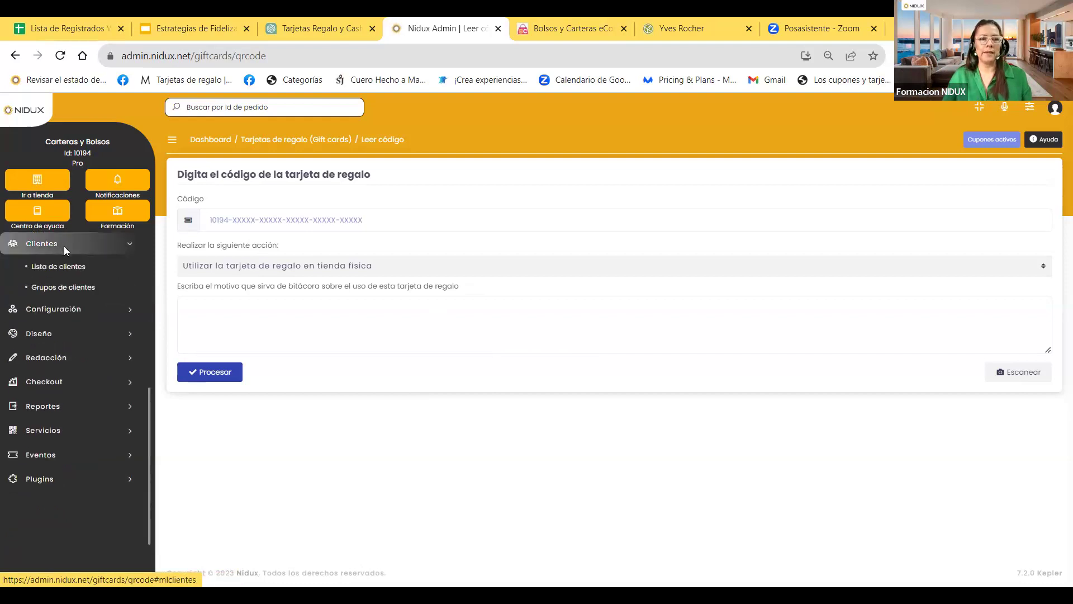
left_click(34, 262)
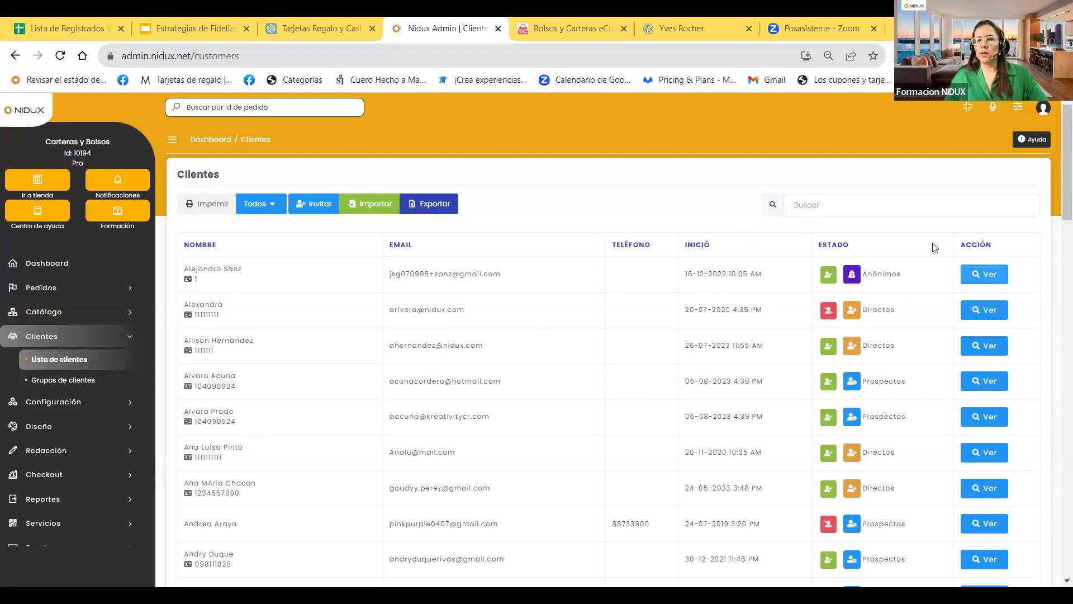
type("yuni")
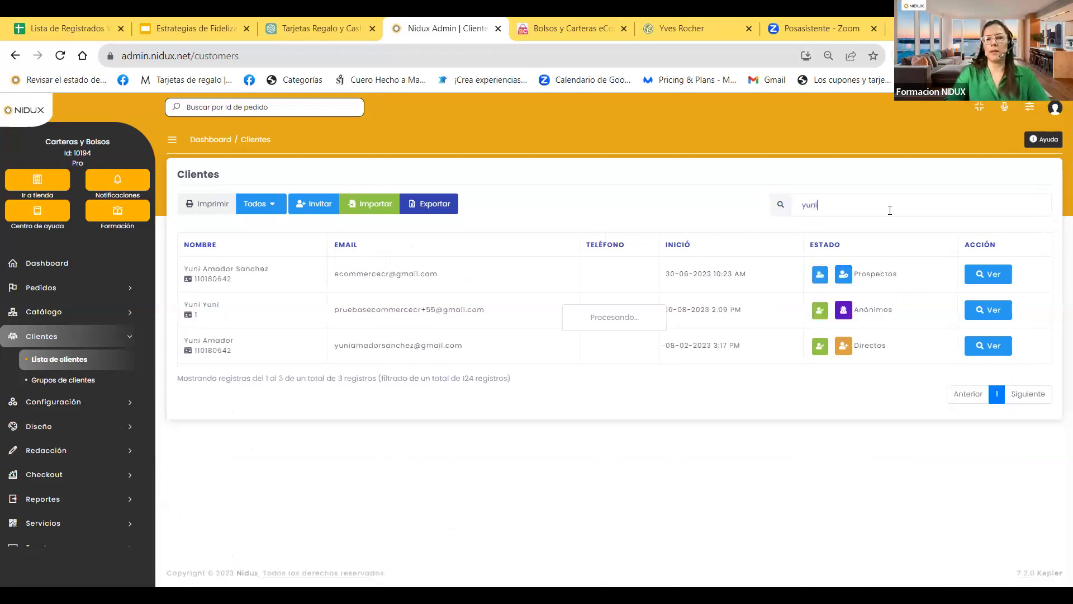
key("BackSpace")
key("BackSpace")
key("BackSpace")
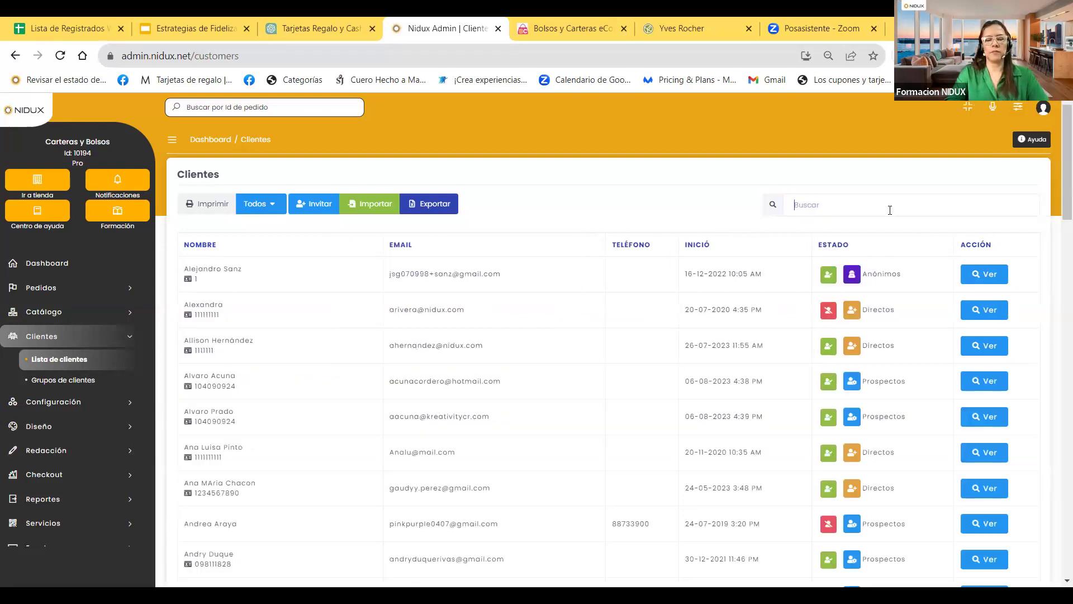
Search the customers for "formacion" and open the details of the Formacion Webinars customer.
type("formacion")
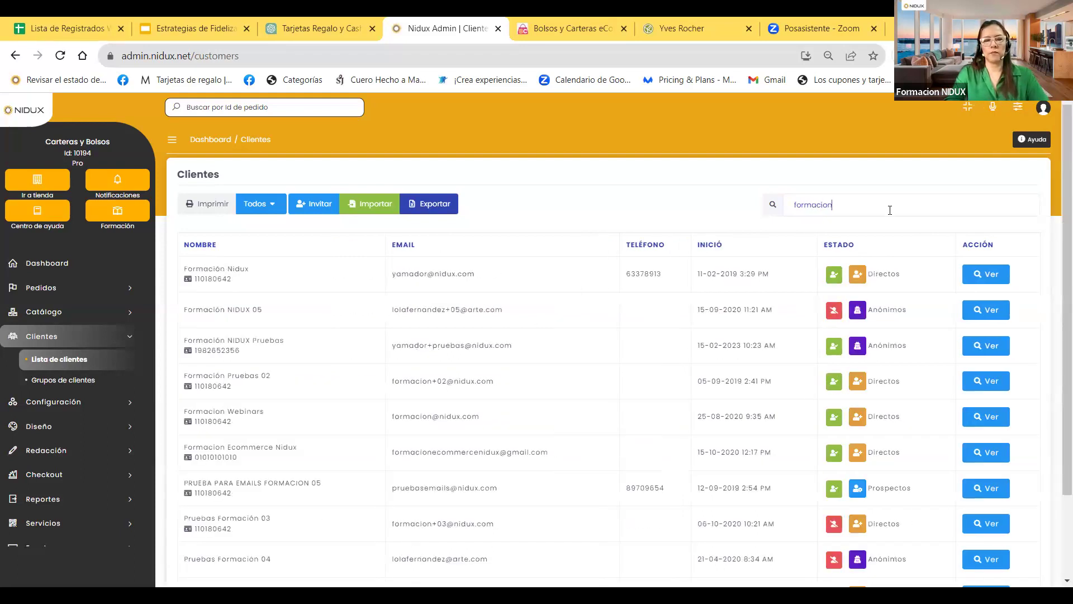
type(" web")
key("BackSpace")
key("BackSpace")
key("BackSpace")
key("BackSpace")
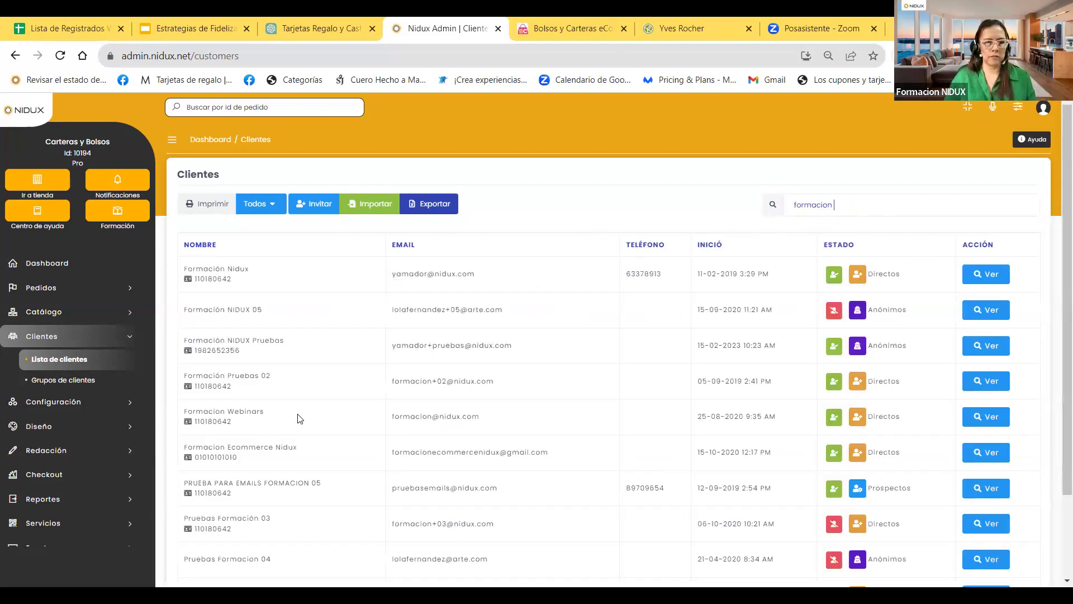
left_click(998, 419)
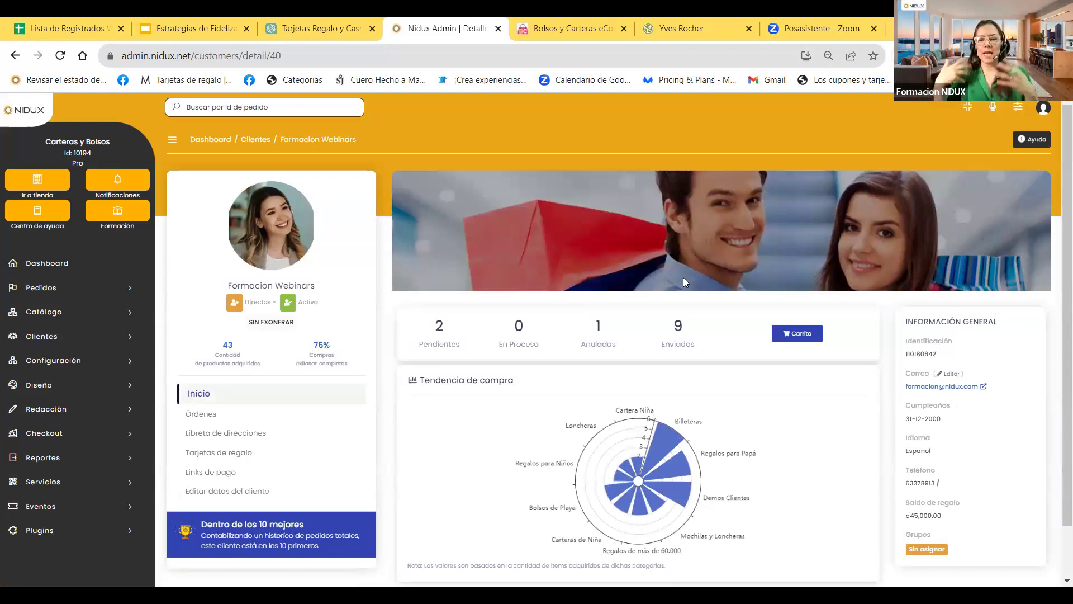
Examine the customer's profile, including the customer type, account status and quantity of products acquired.
scroll(683, 277, "down", 1)
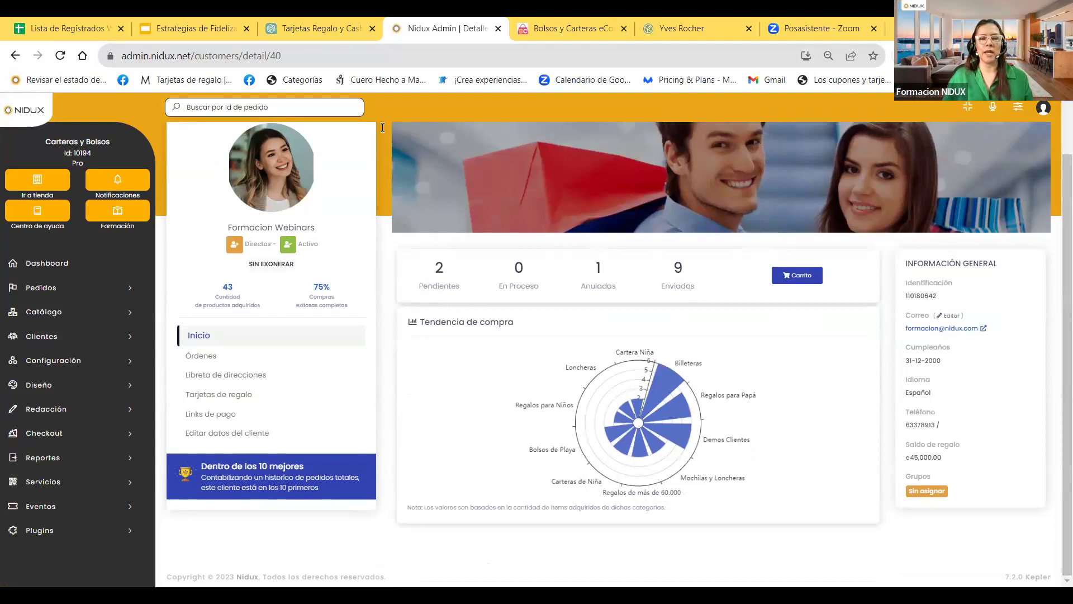
scroll(264, 179, "up", 2)
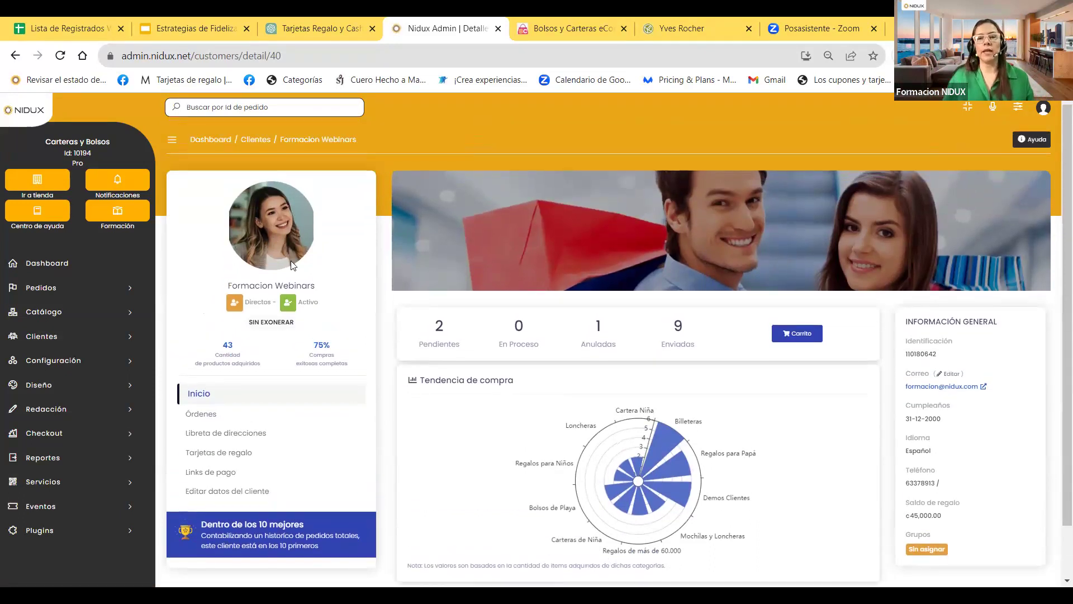
double_click(264, 298)
left_click_drag(319, 311, 298, 306)
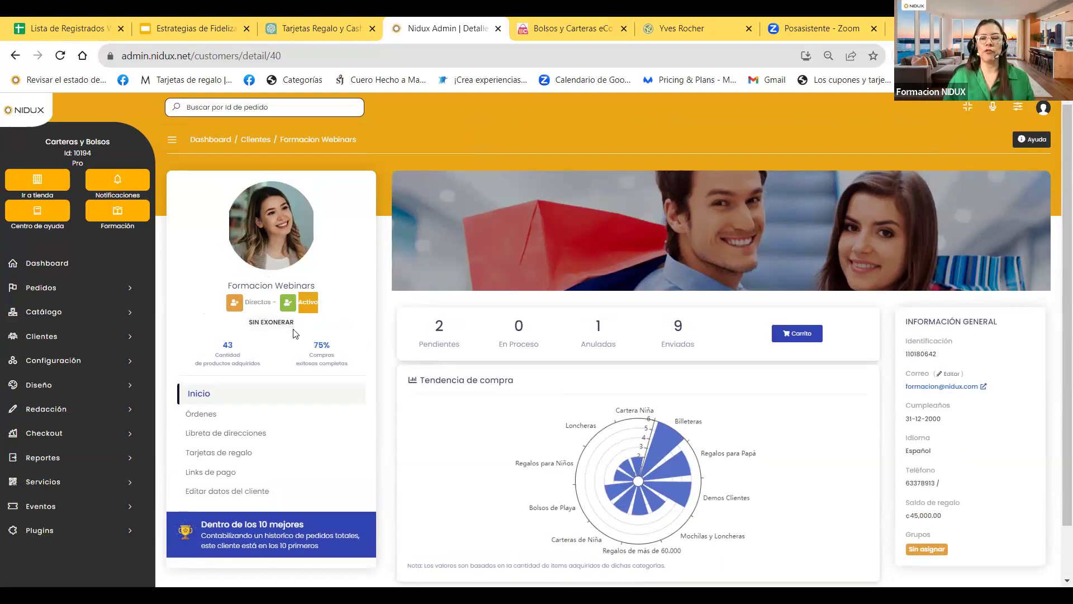
scroll(291, 330, "down", 1)
left_click(255, 294)
double_click(254, 294)
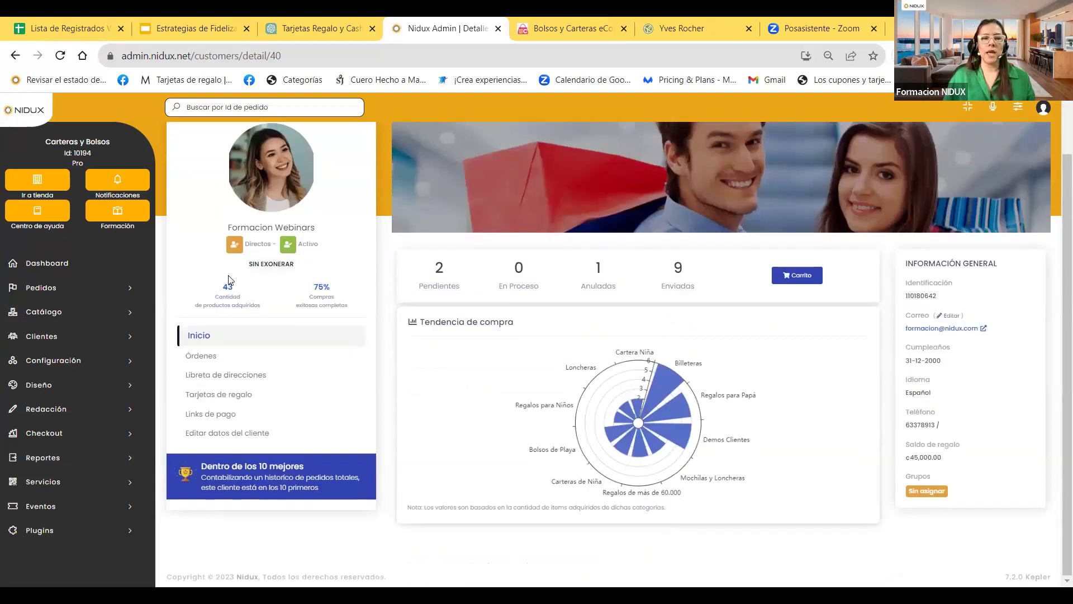
left_click(255, 307)
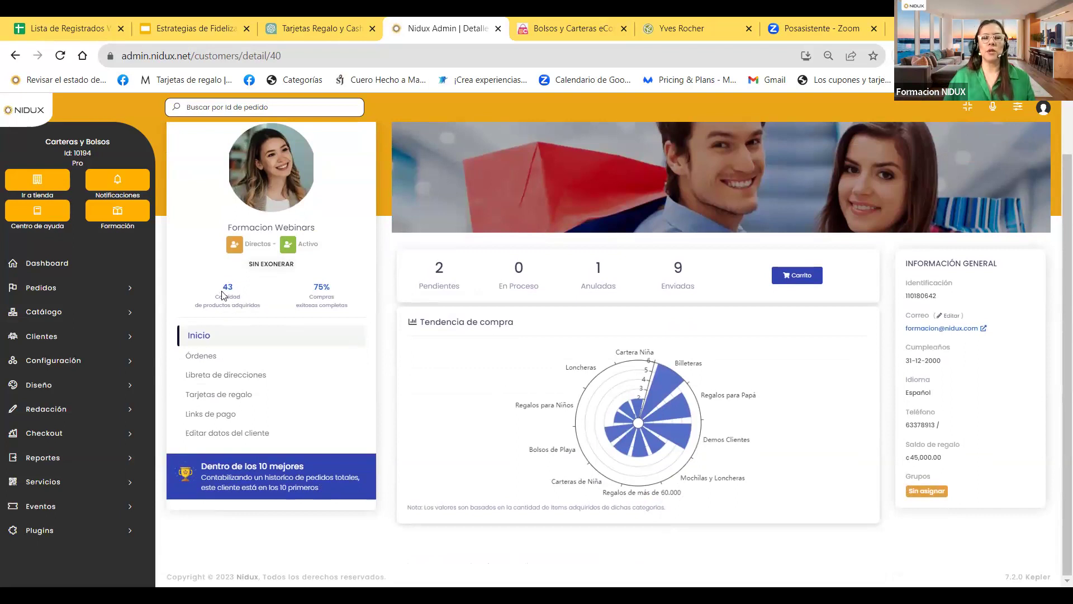
triple_click(251, 302)
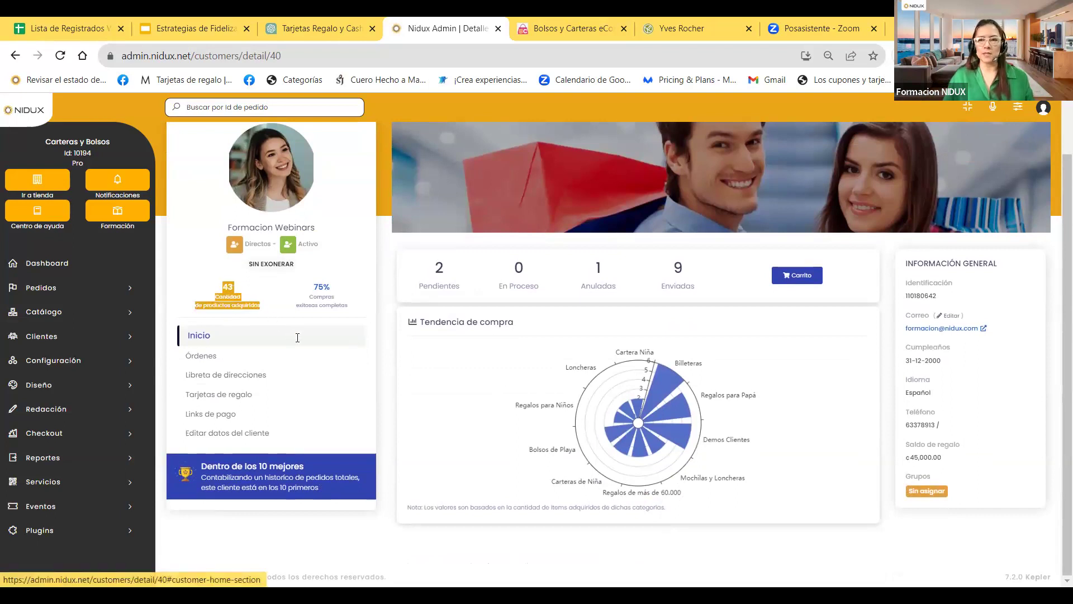
Examine the customer's percentage of successfully completed purchases and the order status counts on the profile's home section.
left_click_drag(313, 287, 355, 303)
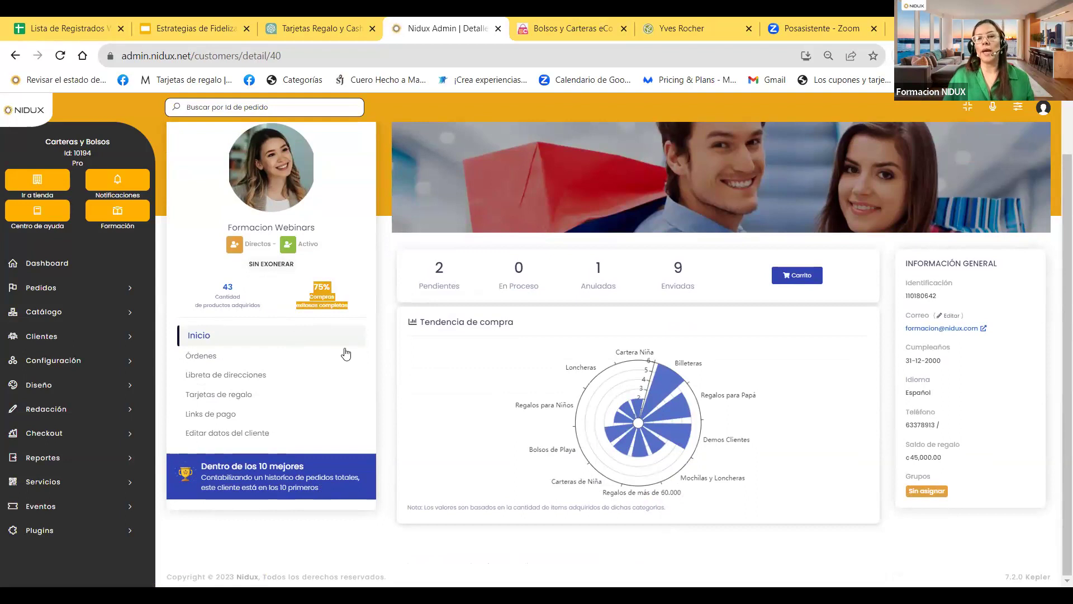
left_click(347, 377)
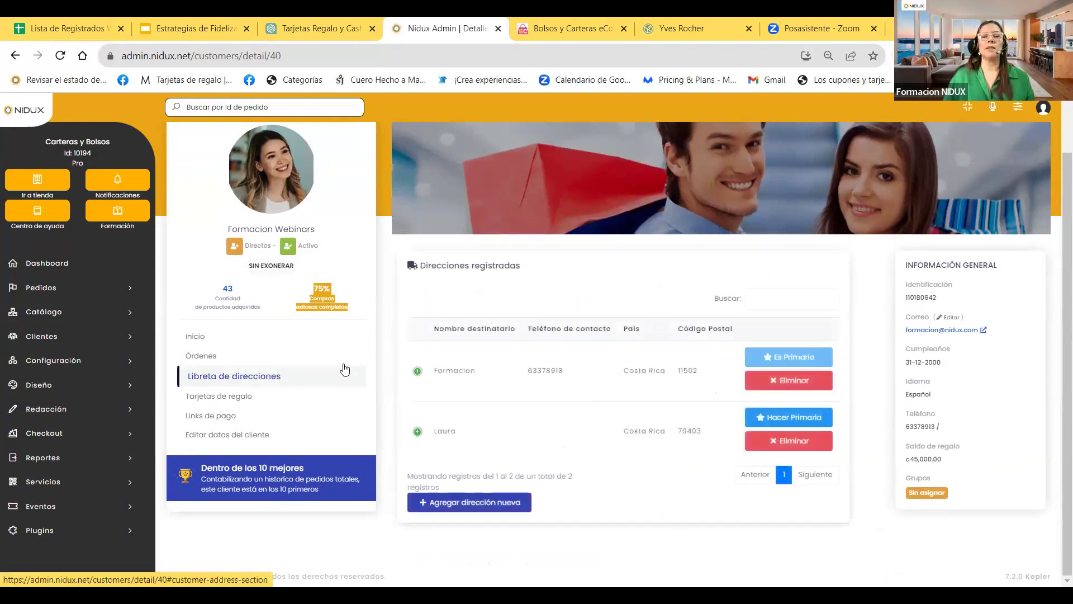
left_click(342, 342)
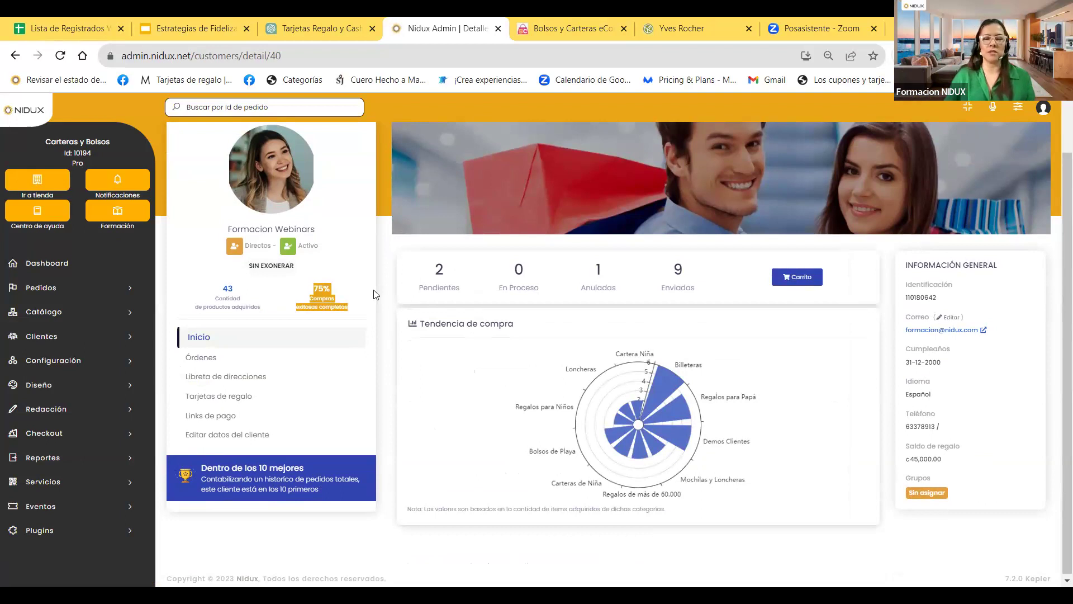
left_click(342, 239)
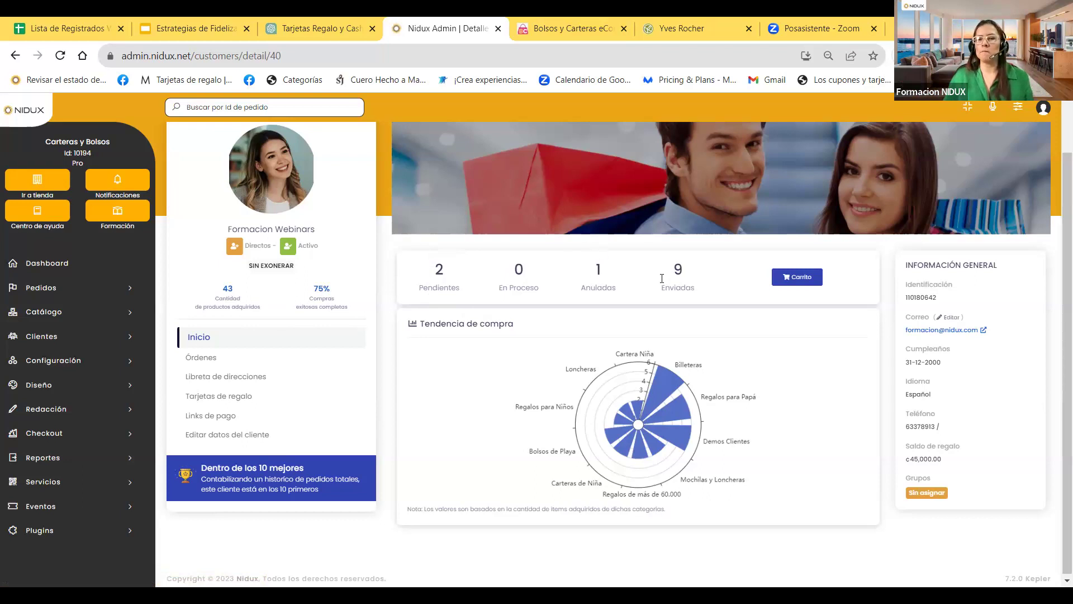
Check the customer's cart contents with the e-mail for manual communication, and return to the profile.
left_click(794, 279)
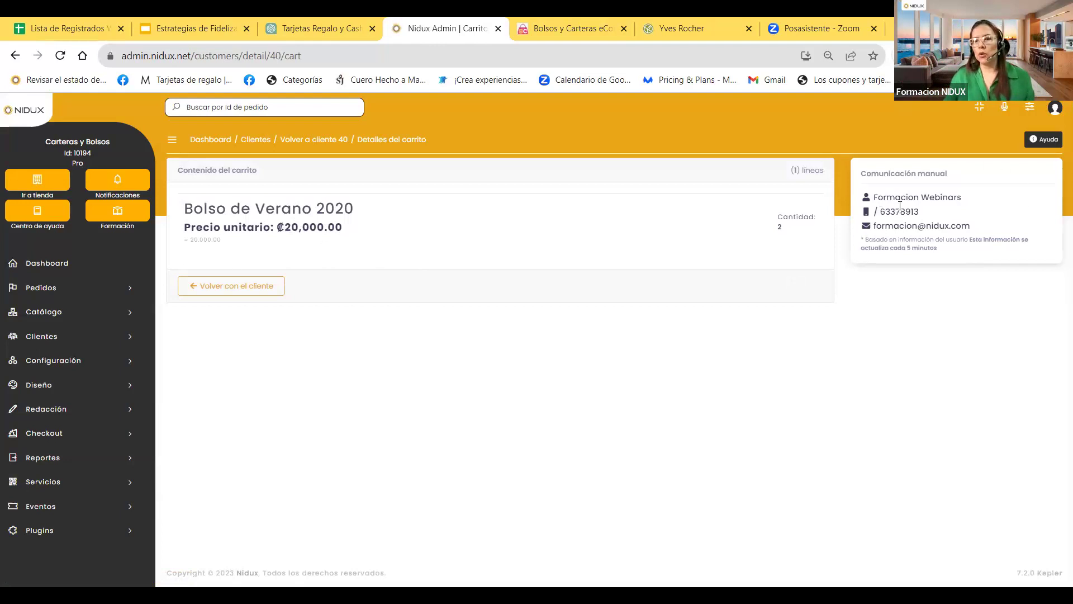
left_click_drag(876, 224, 975, 221)
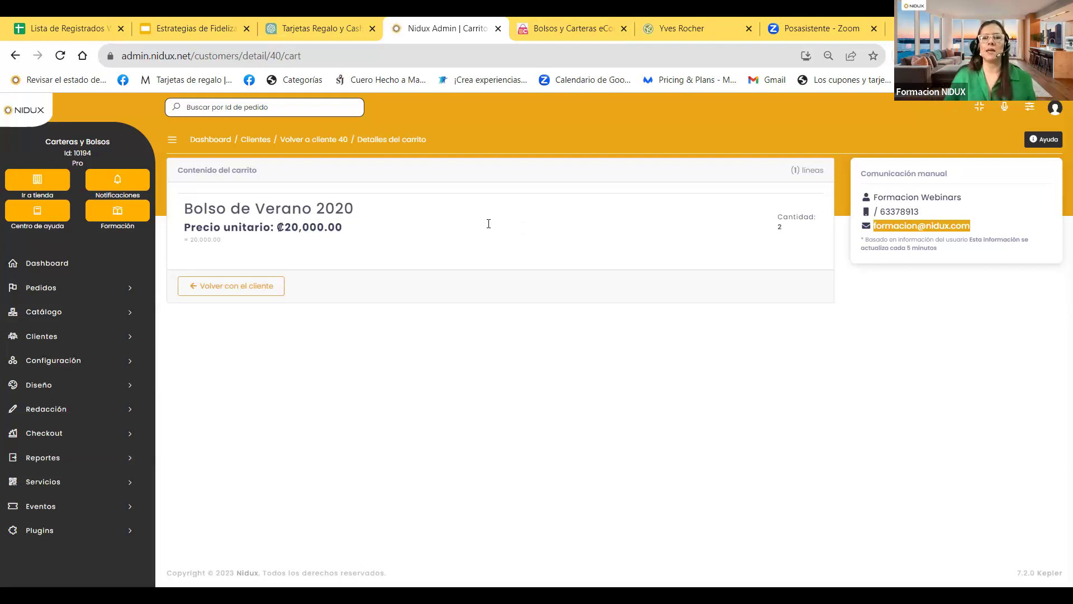
left_click(330, 144)
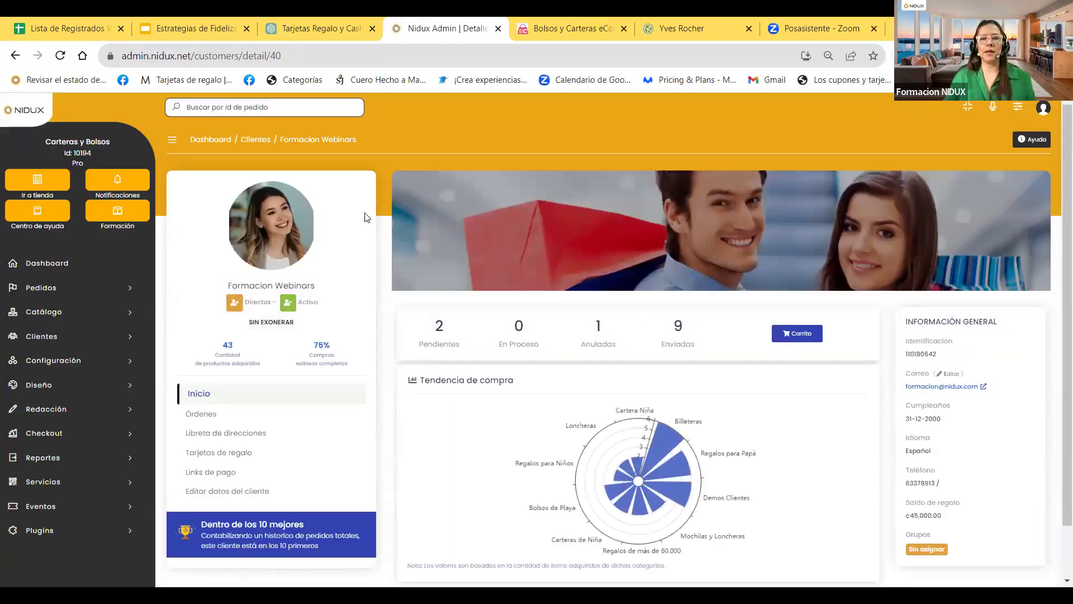
Examine the customer's general information and the Billeteras category in the purchase trend chart.
scroll(700, 402, "down", 1)
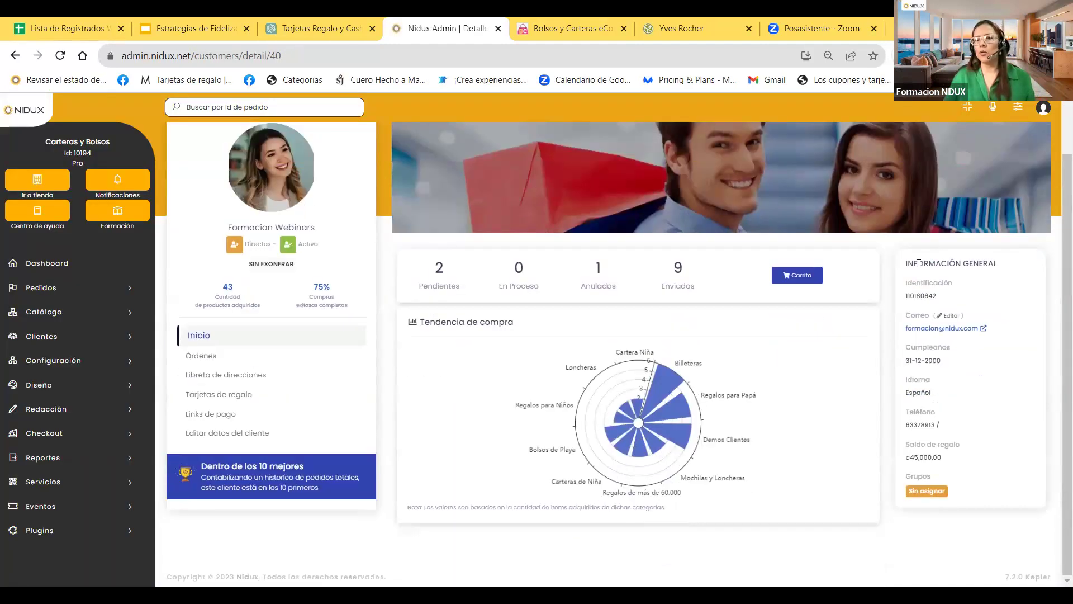
left_click_drag(908, 263, 1003, 481)
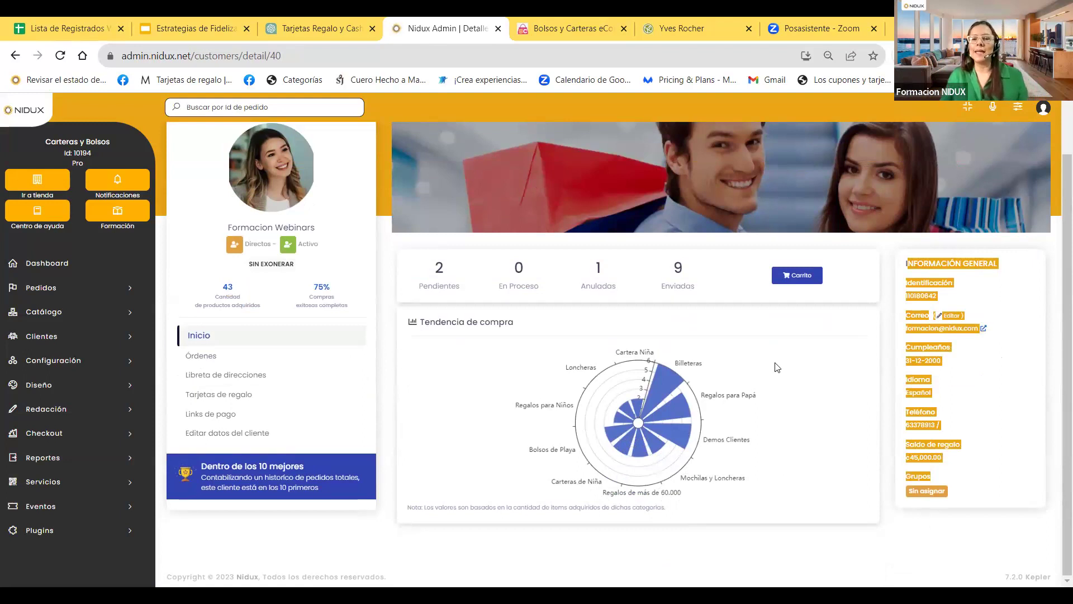
mouse_move(668, 381)
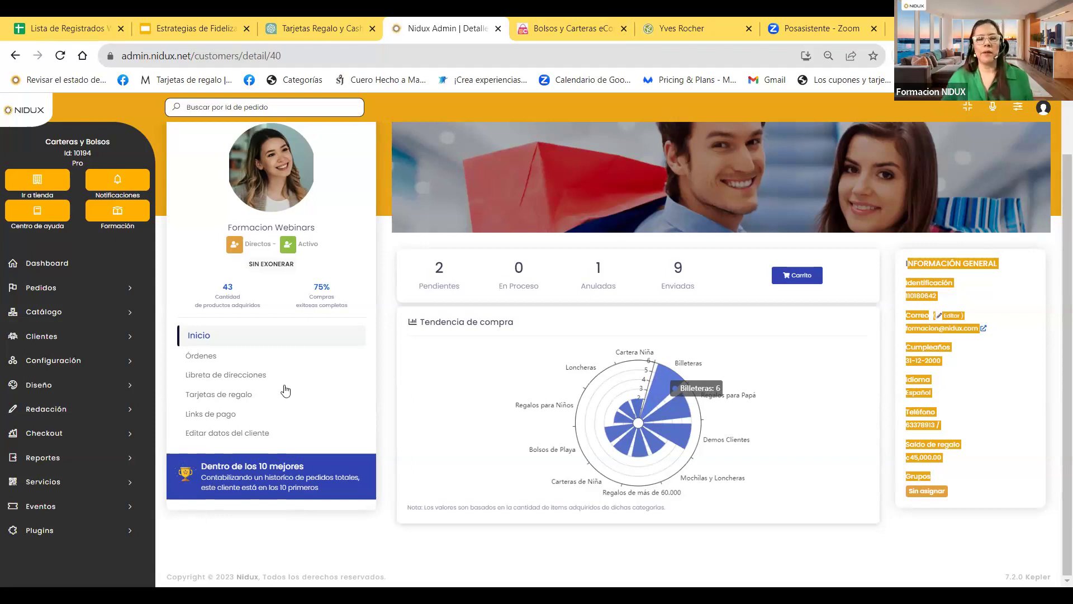
Review the customer's full list of recent orders and the registered addresses.
left_click(204, 356)
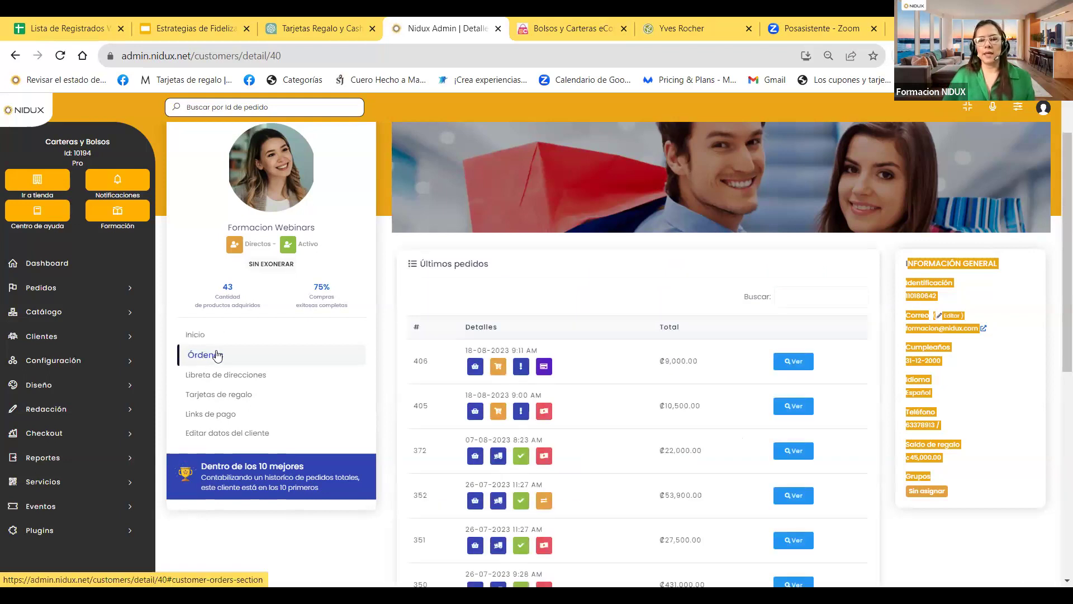
scroll(690, 341, "down", 8)
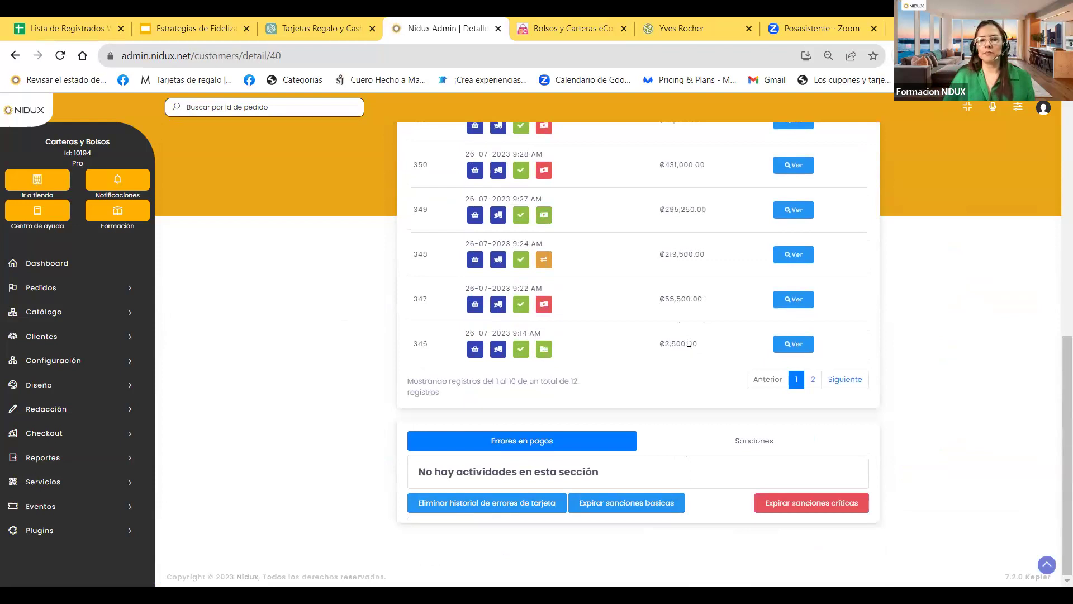
scroll(688, 342, "up", 8)
left_click(215, 434)
scroll(662, 387, "down", 1)
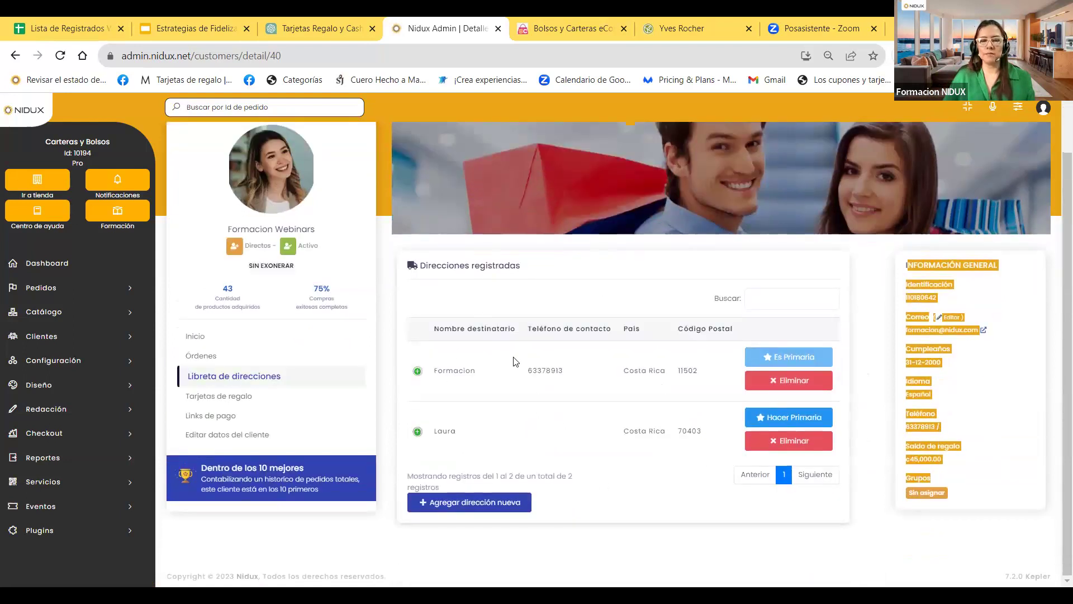
Review the gift cards the customer has obtained and the customer's latest payment links.
left_click(218, 397)
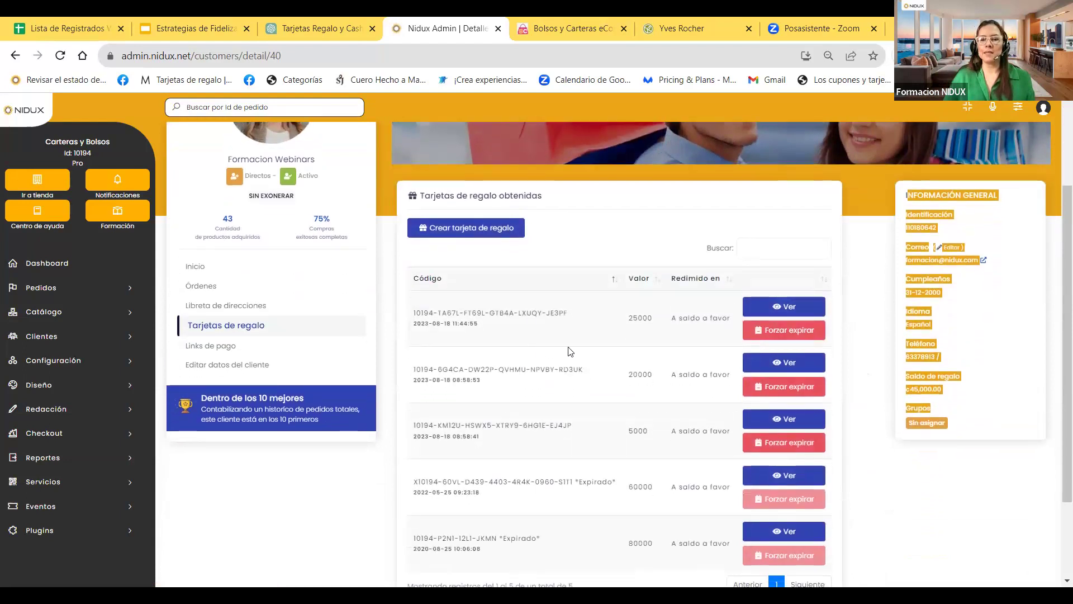
scroll(635, 341, "down", 2)
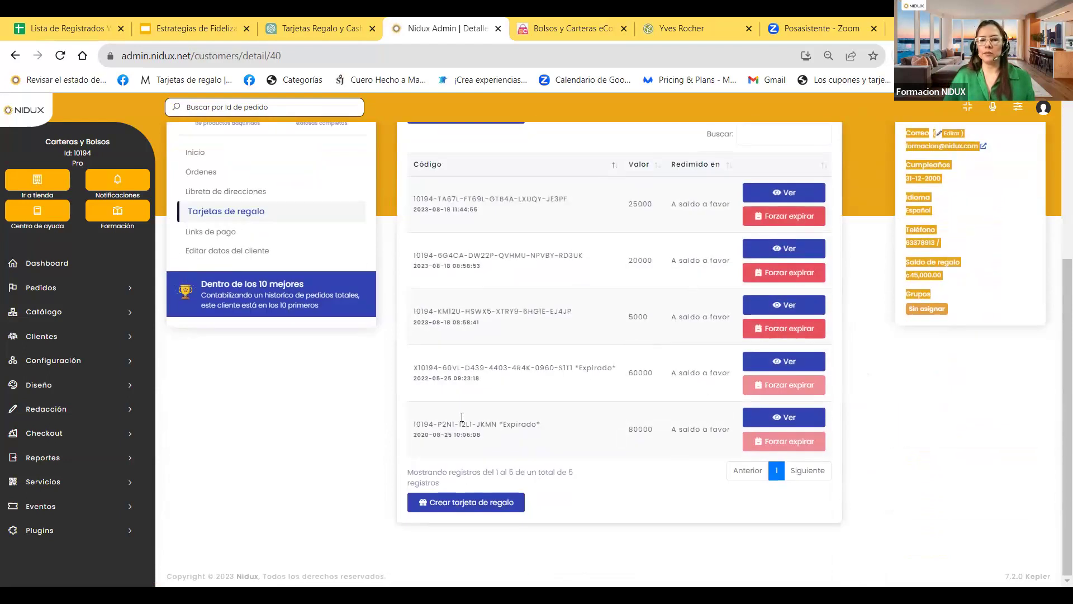
scroll(613, 458, "up", 4)
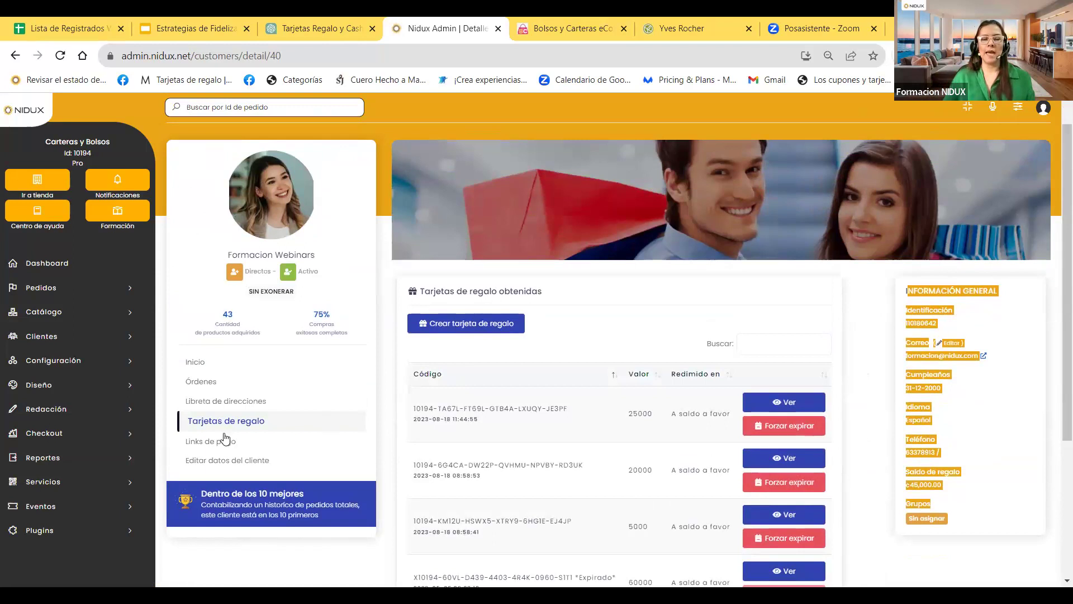
left_click(223, 441)
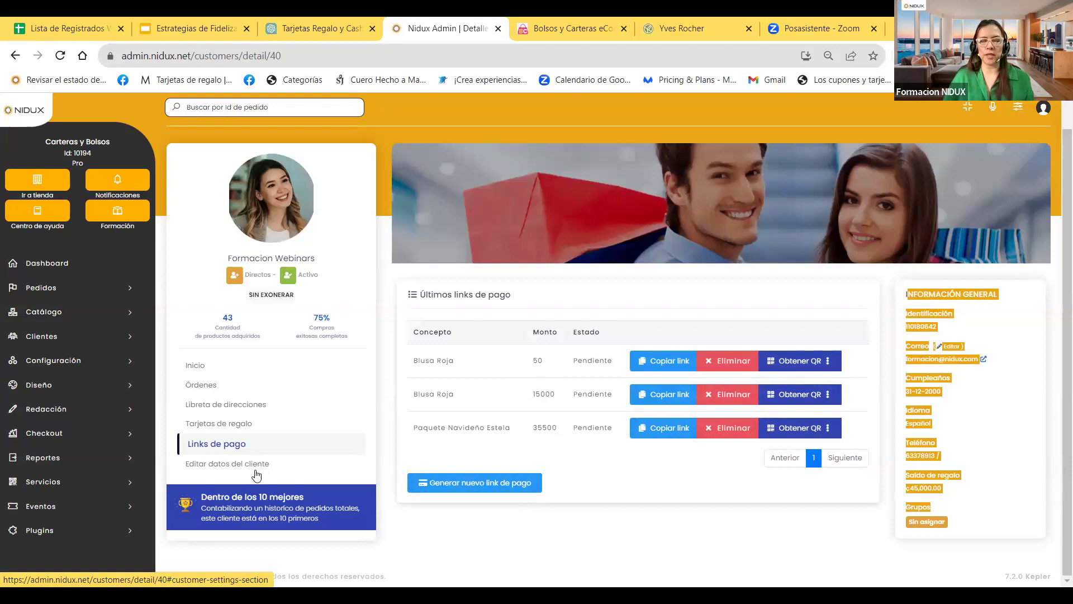
Try switching purchase enablement and tax exemption on and off in the customer's data form, without saving.
left_click(286, 460)
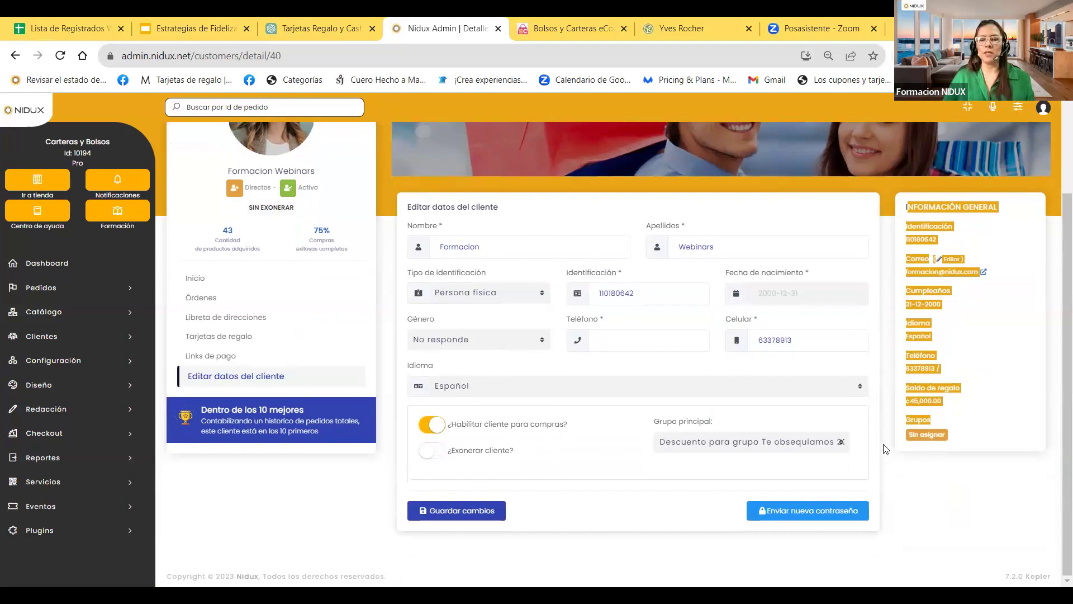
left_click(435, 457)
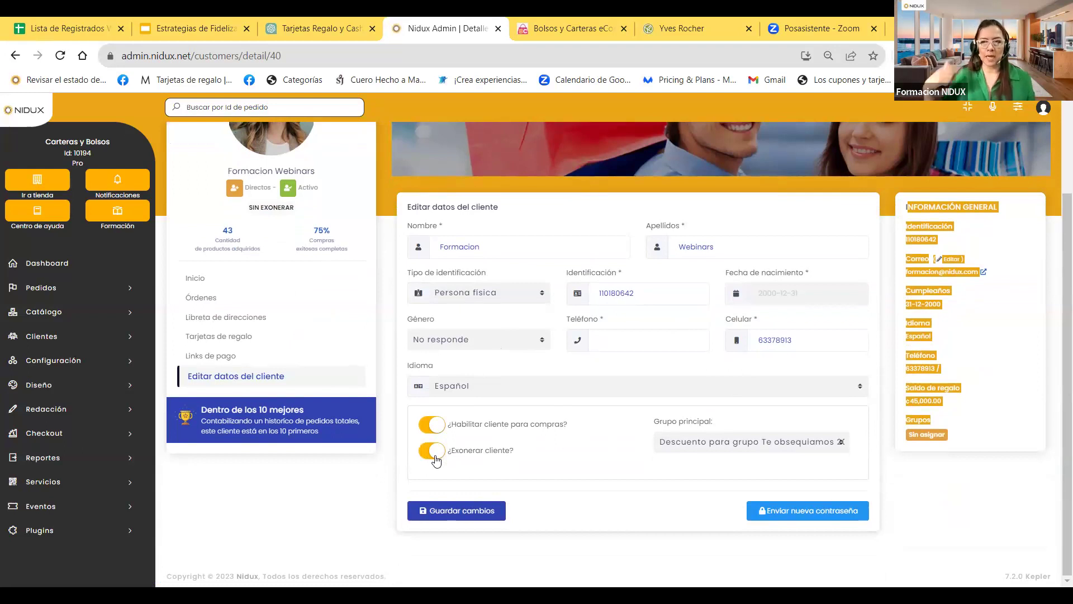
left_click(437, 460)
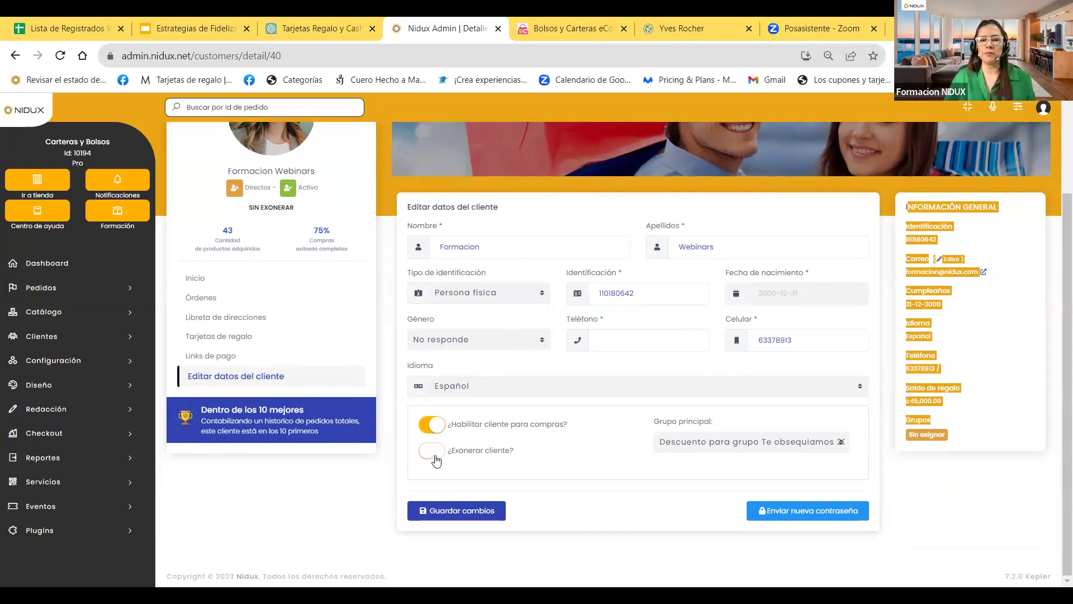
left_click(437, 460)
left_click(439, 460)
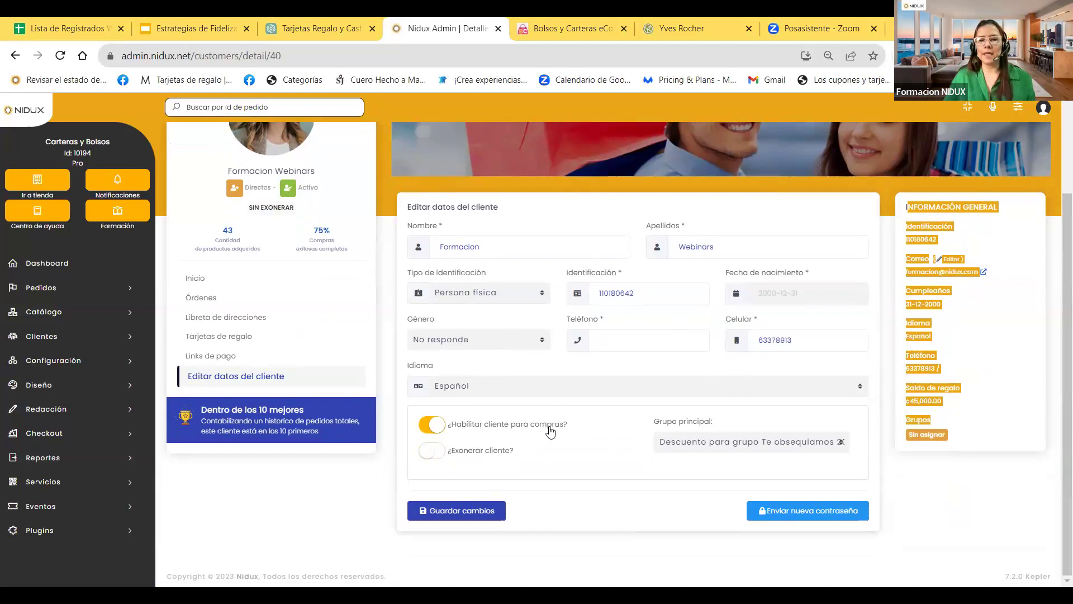
left_click(437, 435)
left_click(434, 424)
left_click(433, 451)
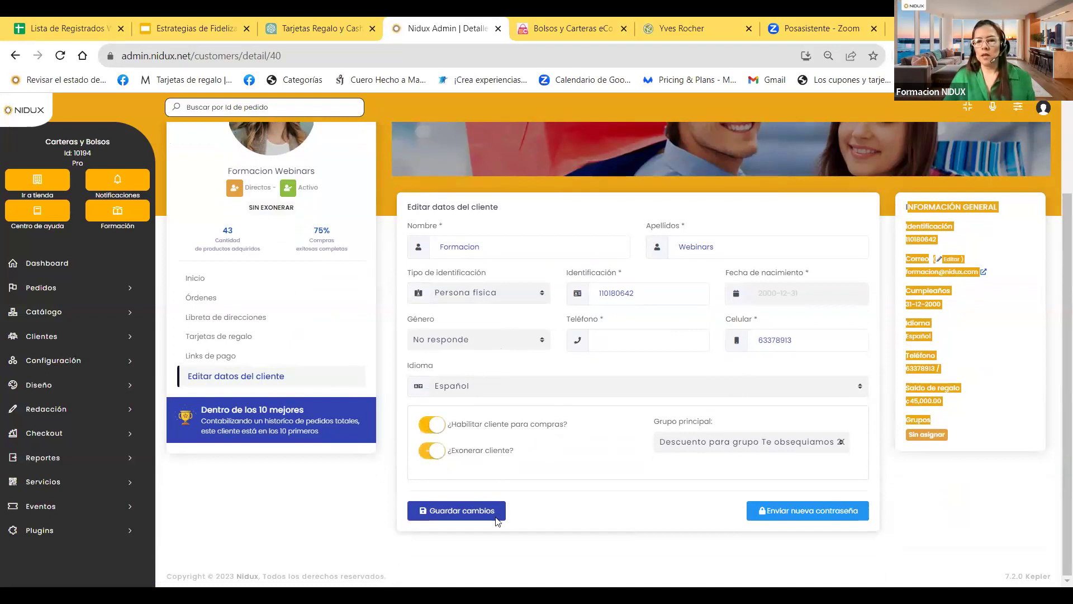
left_click(433, 450)
left_click(440, 425)
left_click(439, 425)
left_click(439, 425)
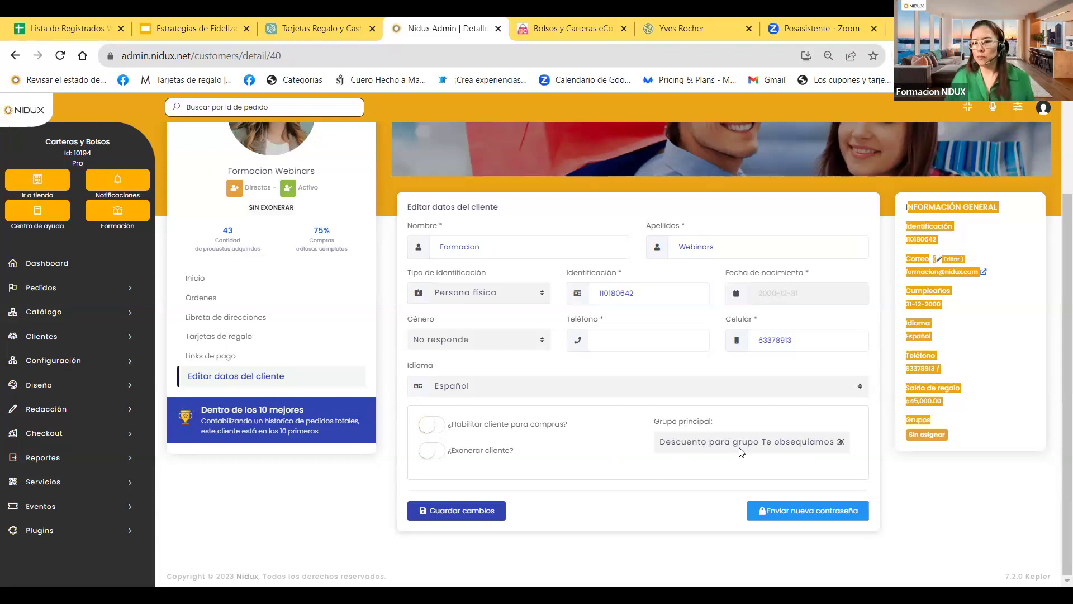
left_click(608, 486)
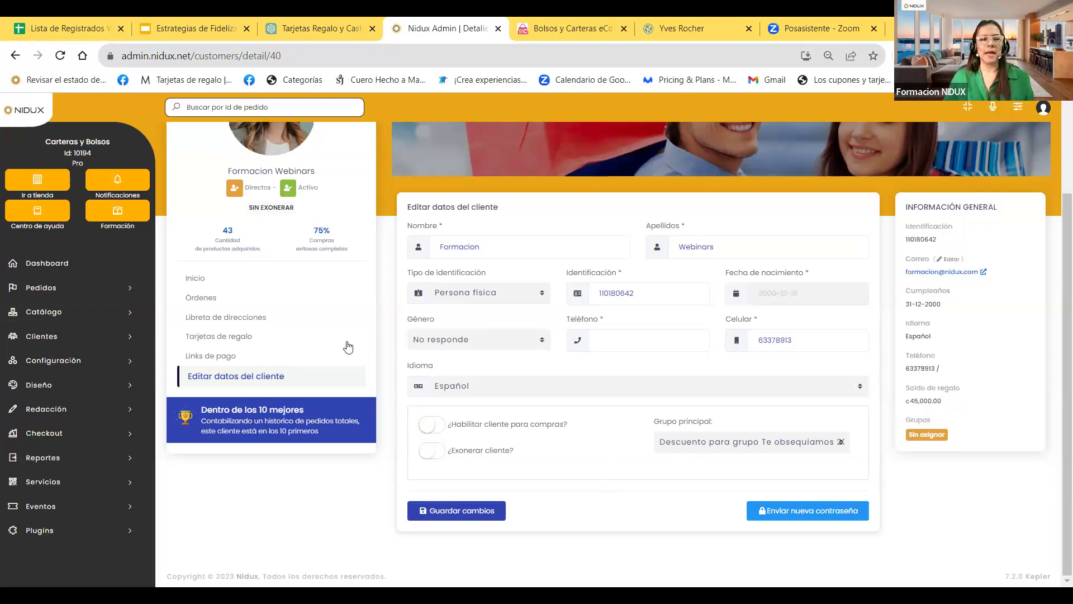
Return to the customer profile's home section and examine the note about ranking among the ten best customers.
left_click(225, 353)
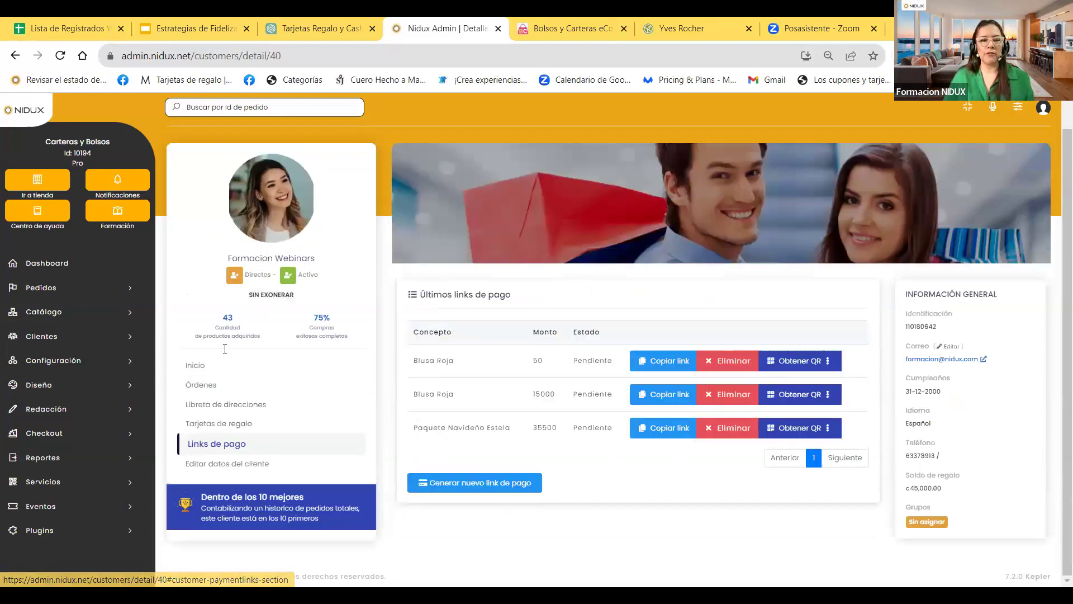
left_click(196, 366)
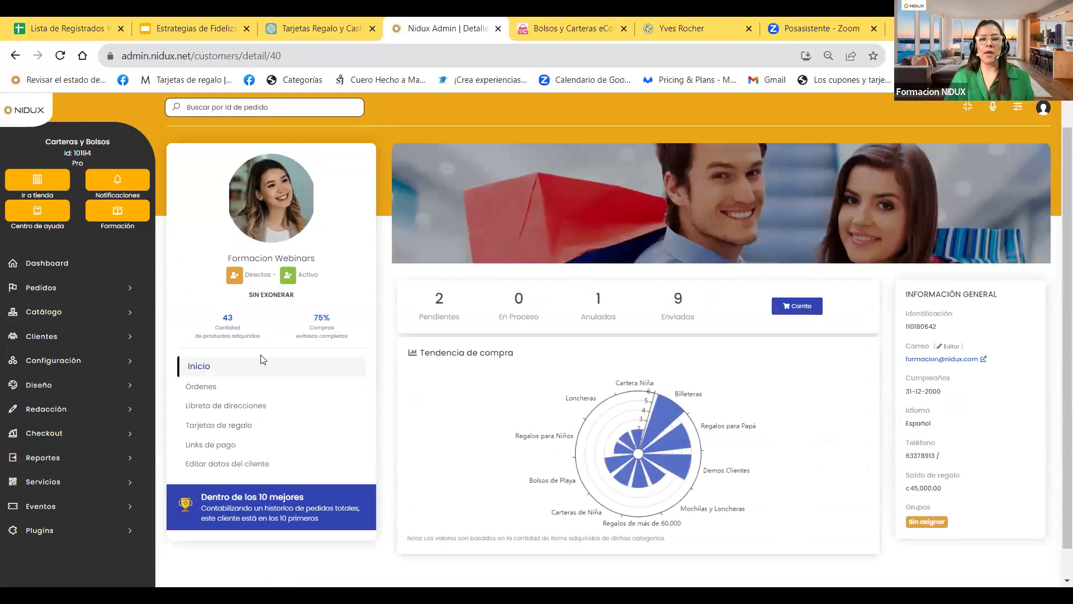
scroll(323, 447, "down", 1)
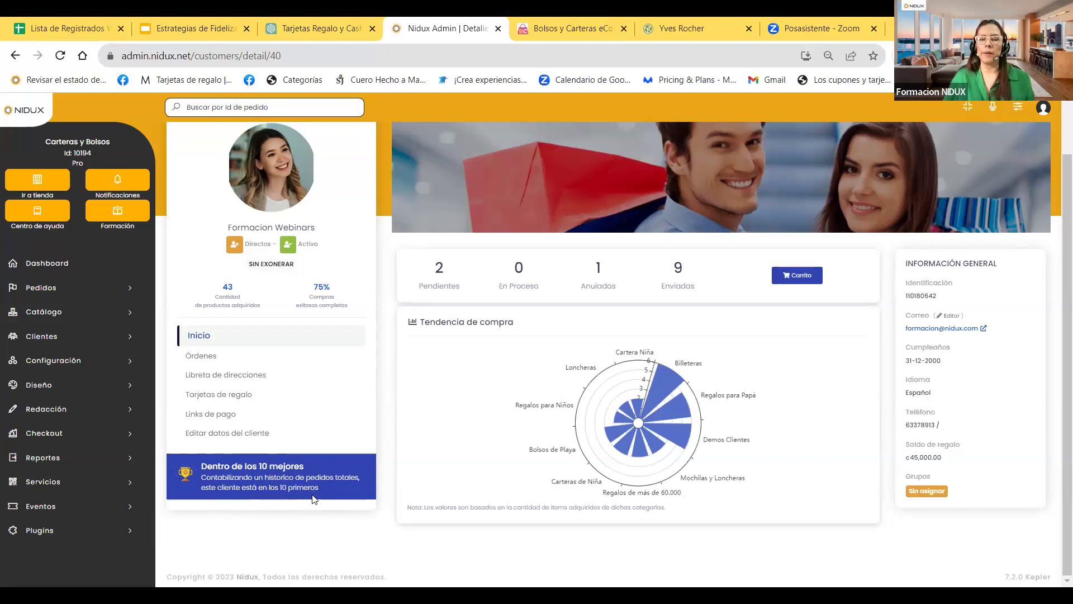
left_click_drag(200, 467, 324, 489)
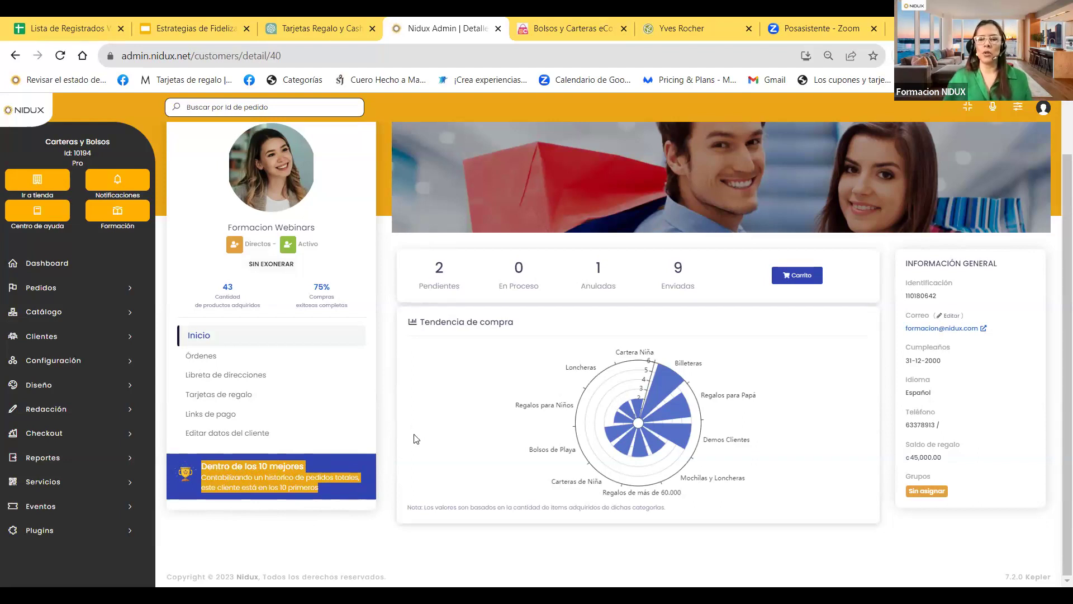
left_click(385, 434)
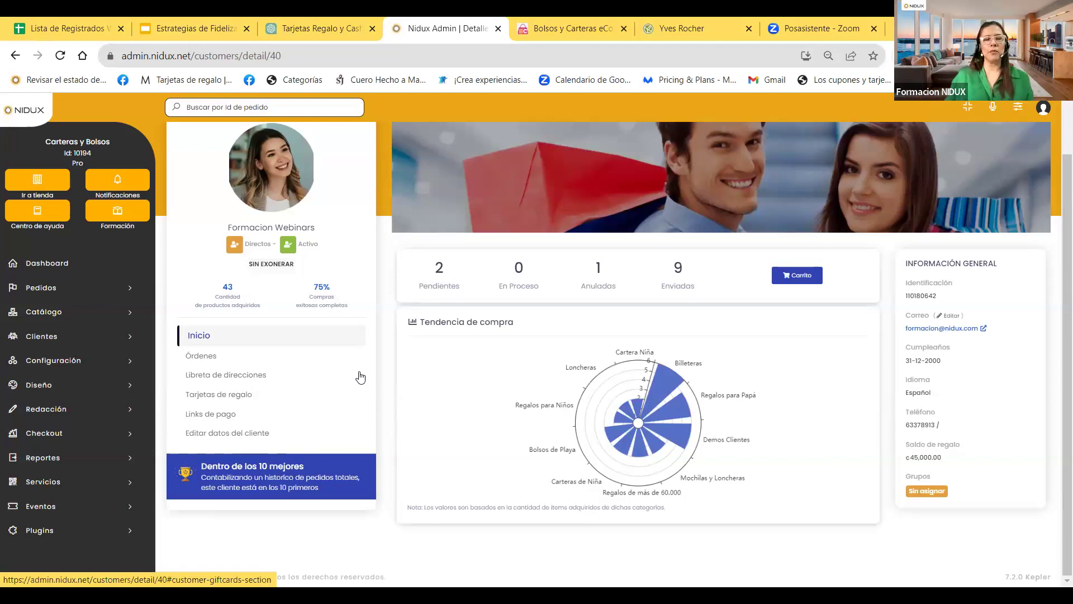
Open the store's report by customer.
left_click(50, 464)
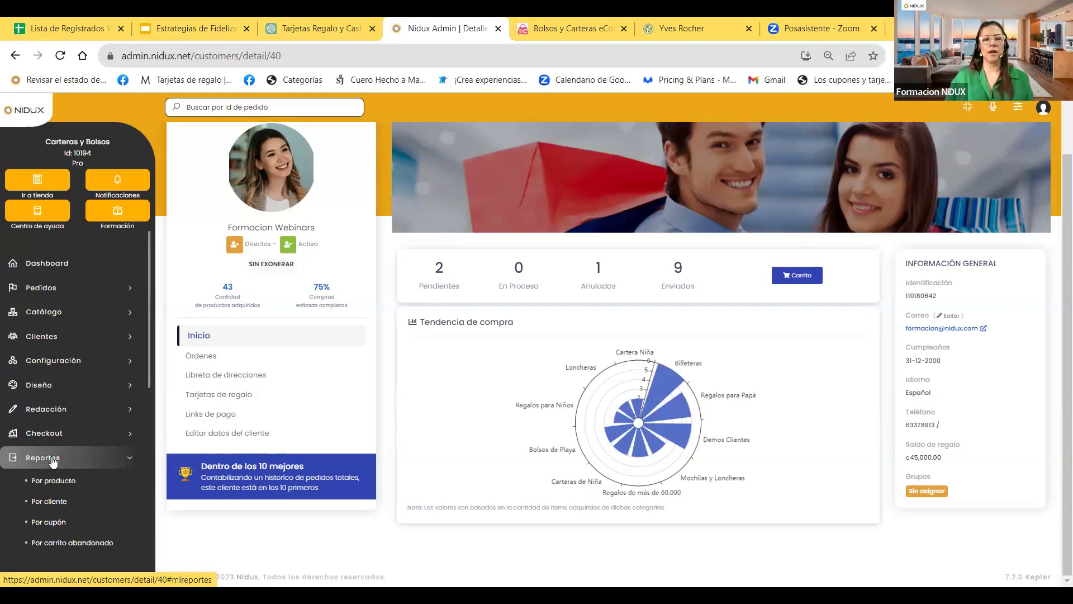
scroll(53, 462, "down", 1)
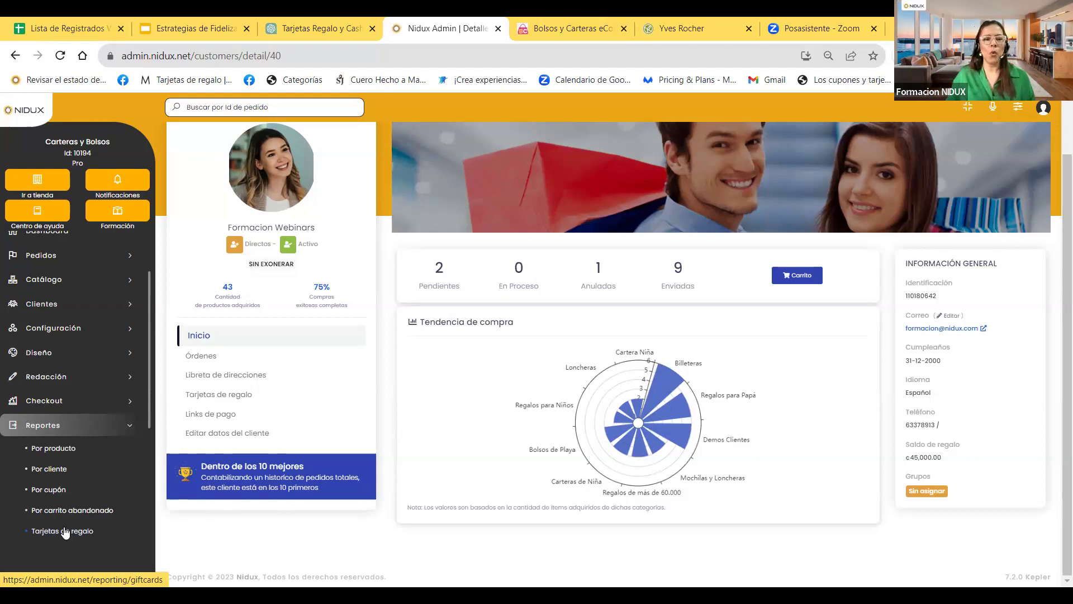
left_click(56, 470)
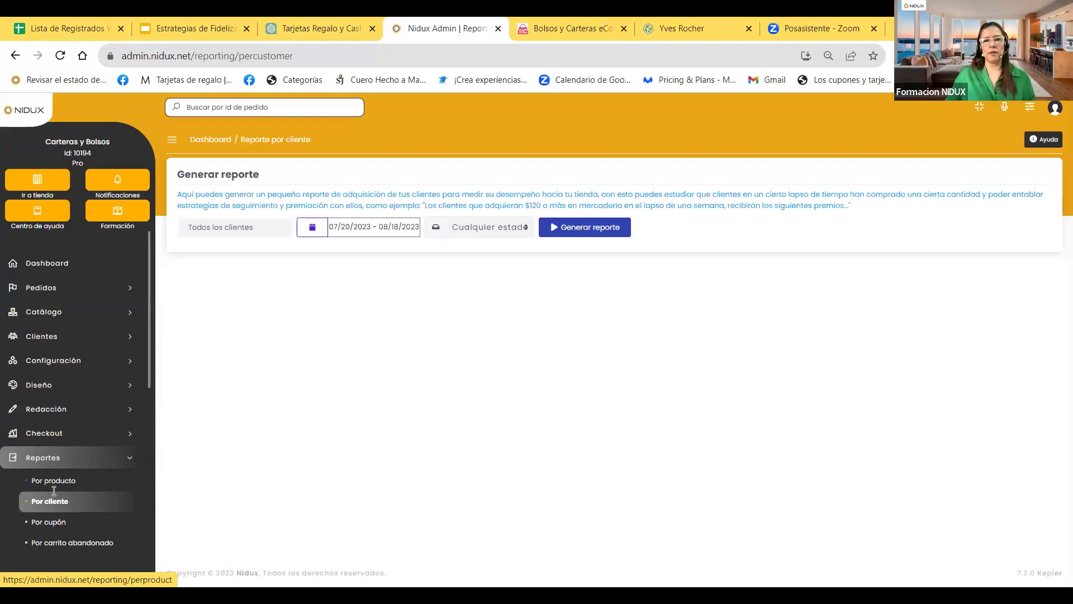
Look through the customer and order-status options for filtering the report by customer, leaving the filters as they are.
left_click(244, 229)
scroll(274, 289, "down", 3)
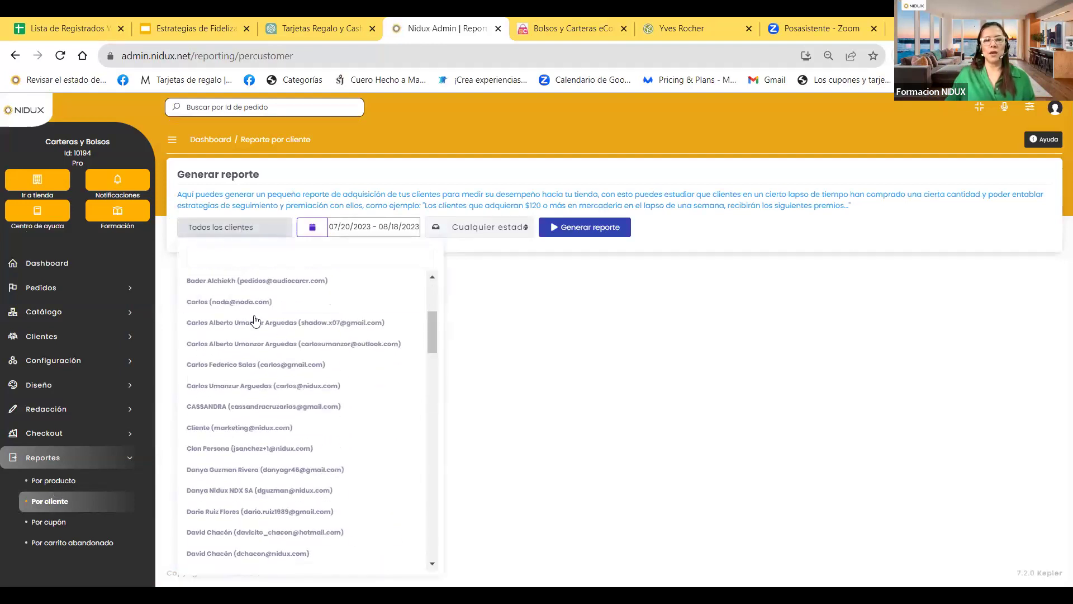
left_click(354, 232)
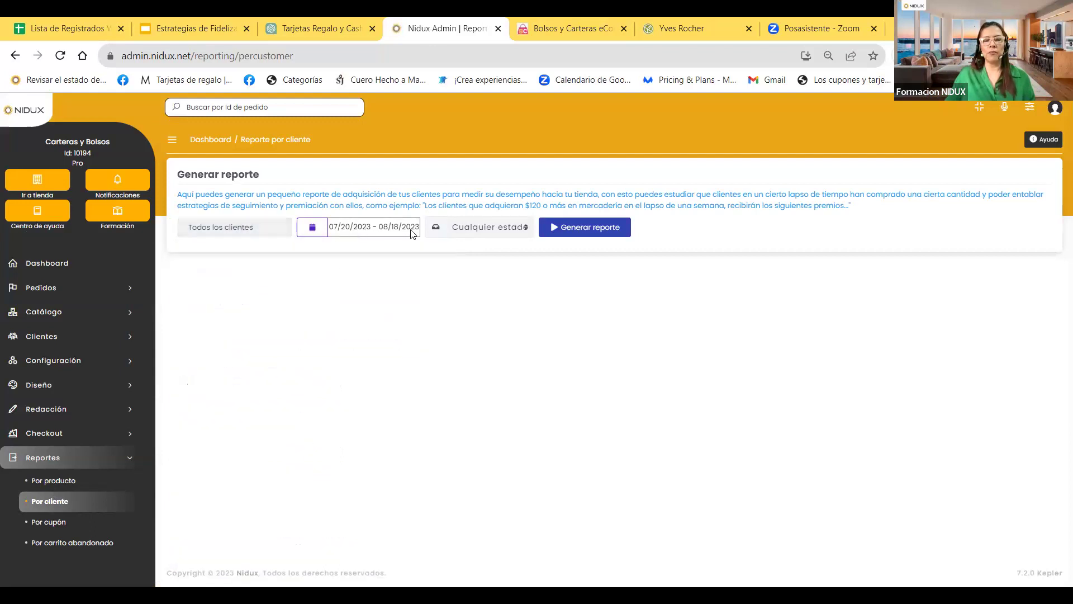
left_click(496, 233)
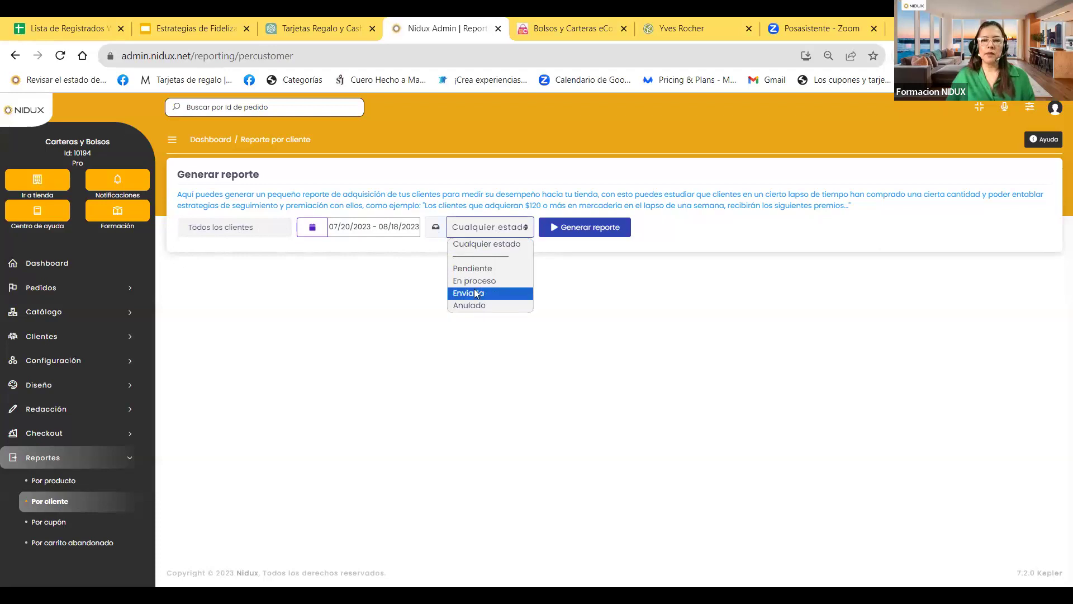
left_click(597, 241)
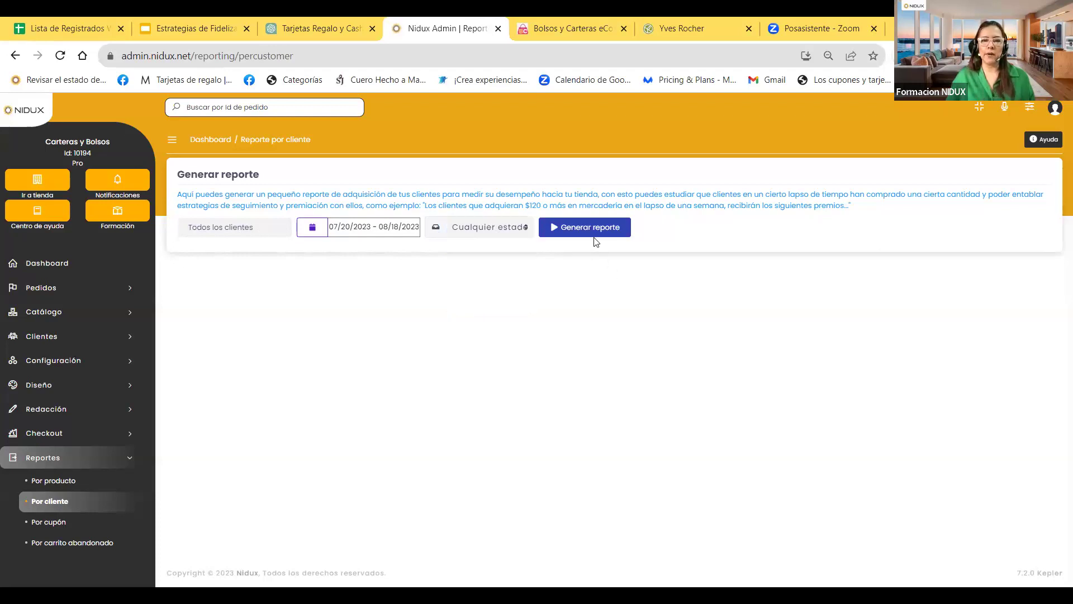
left_click(62, 543)
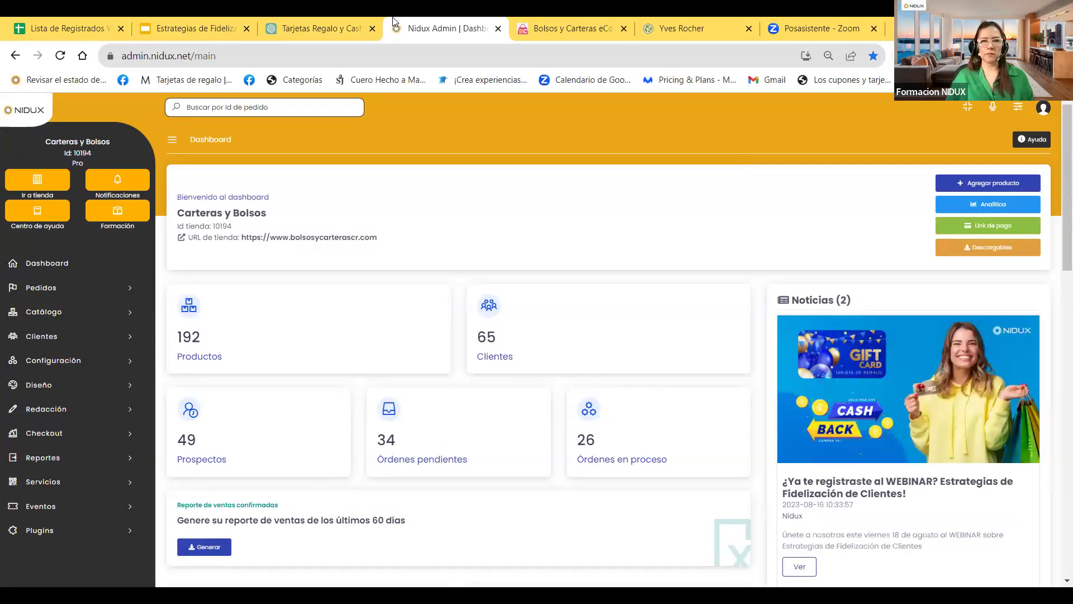
Switch to the Google Slides presentation and go back through it to the opening slide, "Tarjetas de Regalo y Cashback".
left_click(195, 16)
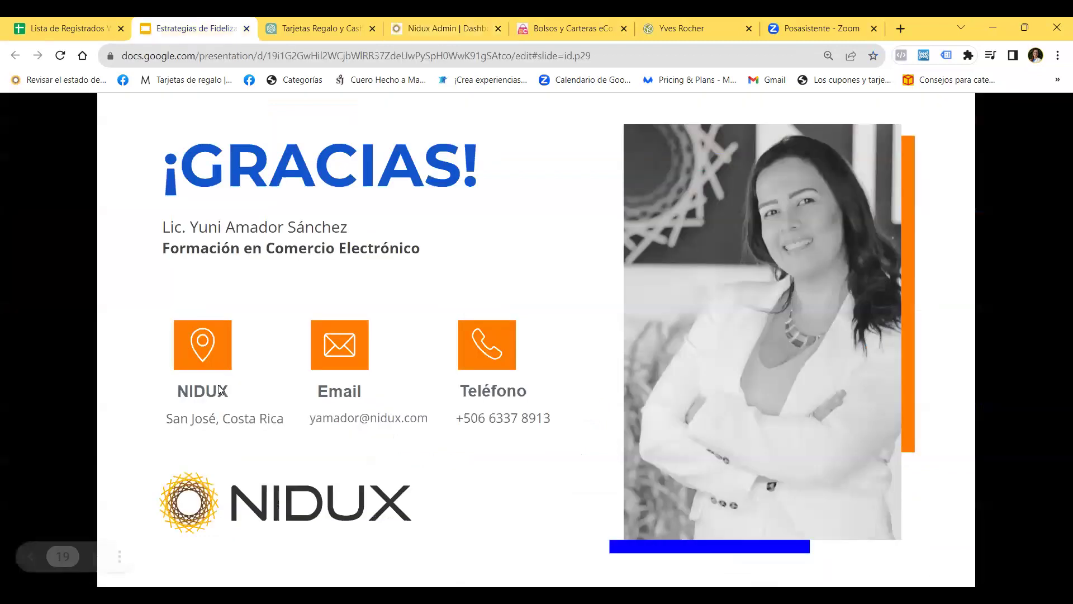
key("Left")
key("Left")
key("Left")
key("Left")
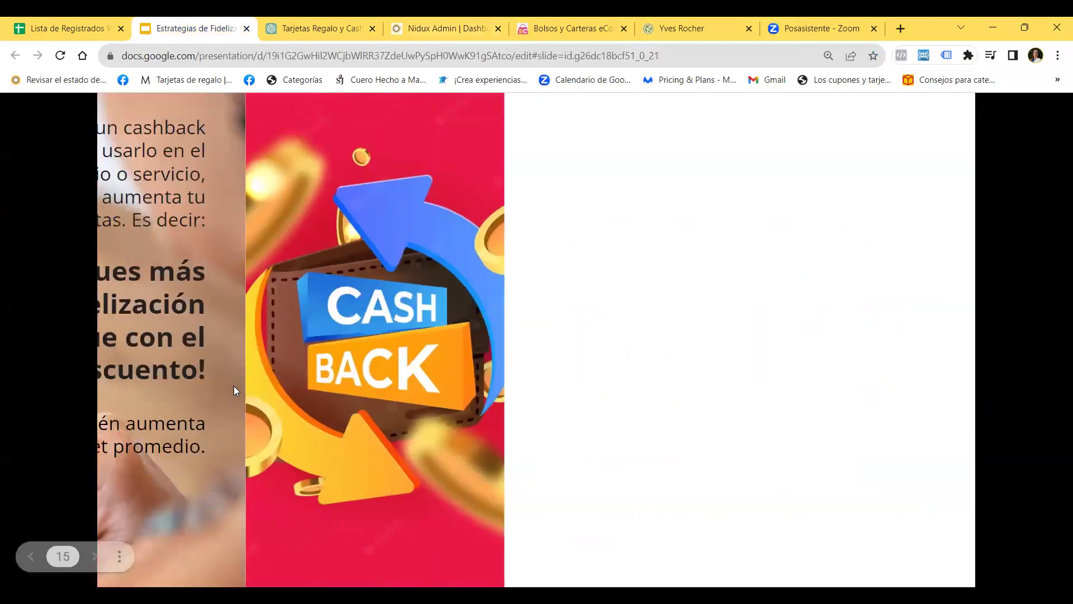
key("Left")
key("Left")
key("Left")
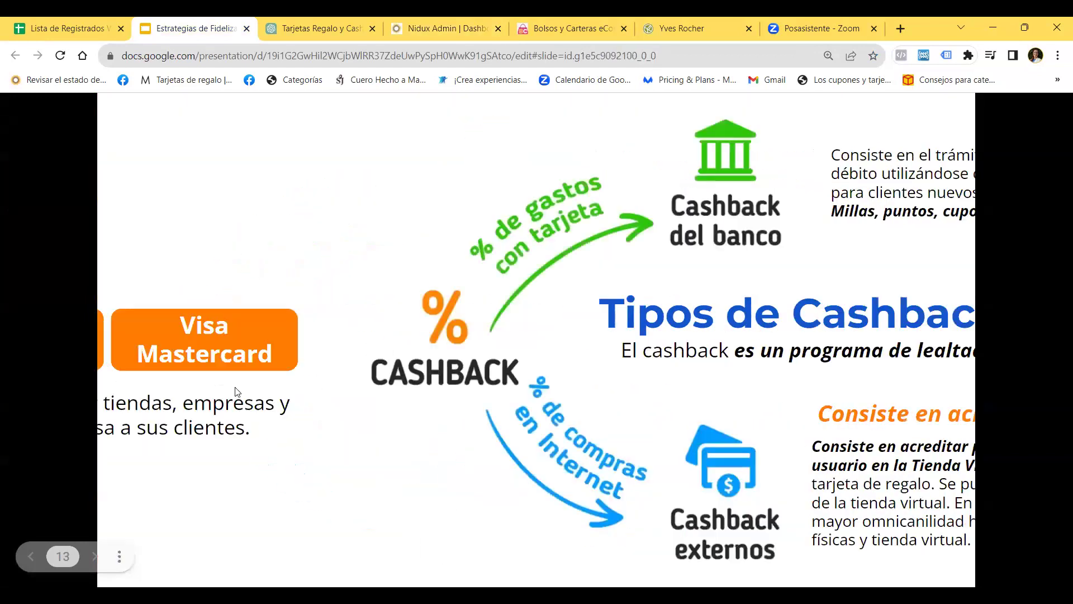
key("Left")
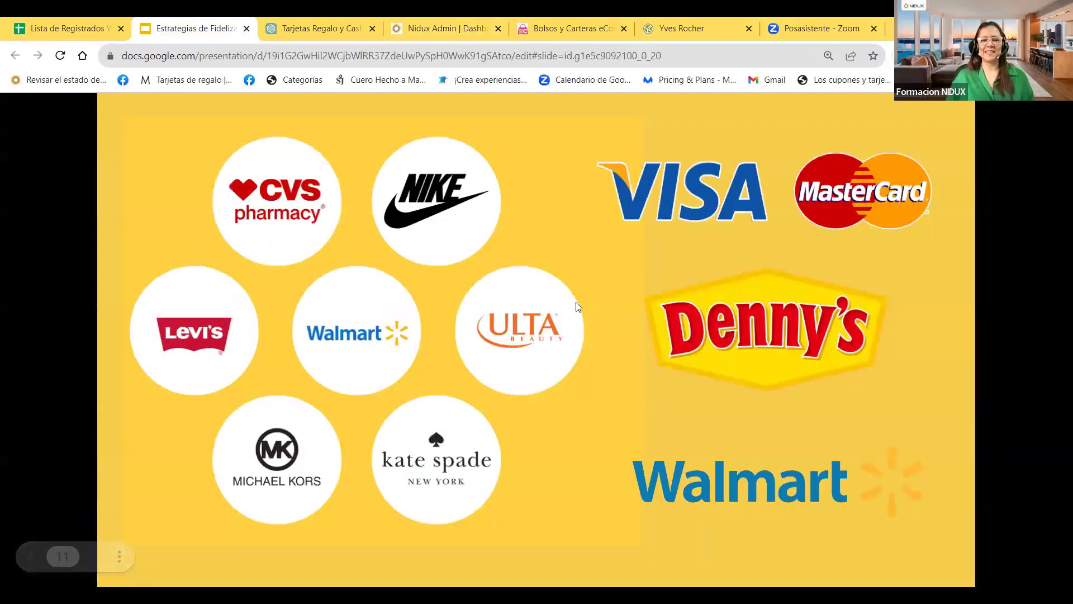
key("Left")
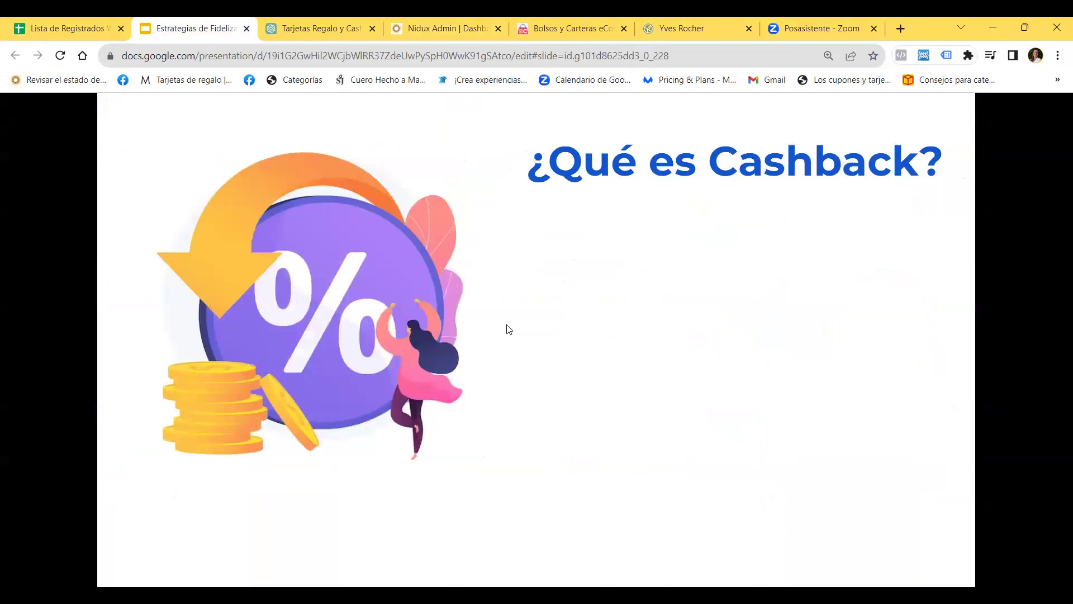
key("Left")
key("Left")
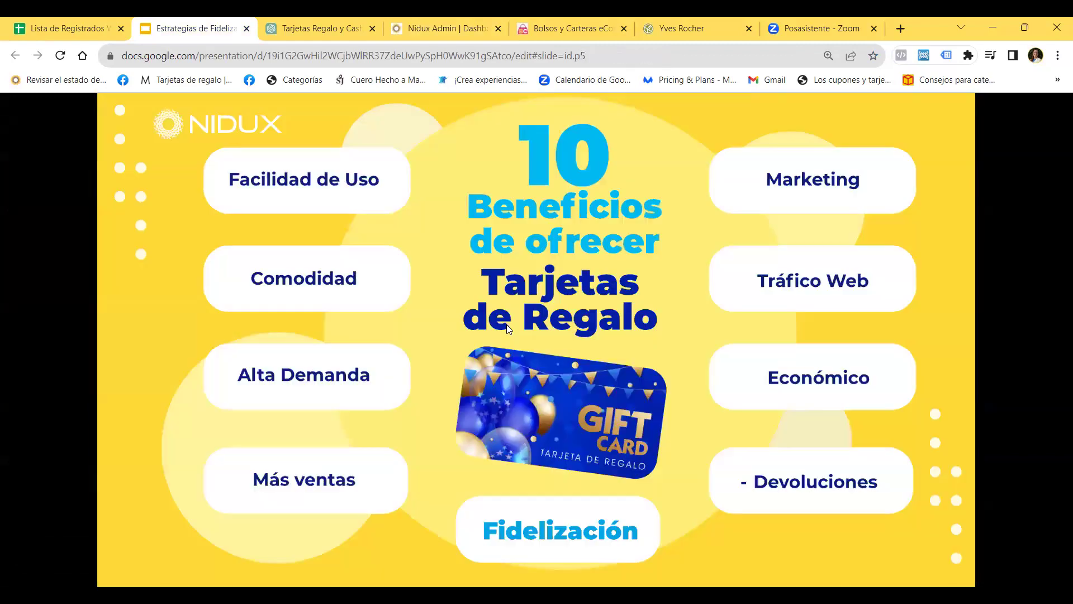
key("Left")
key("Left")
key("Left")
key("Left")
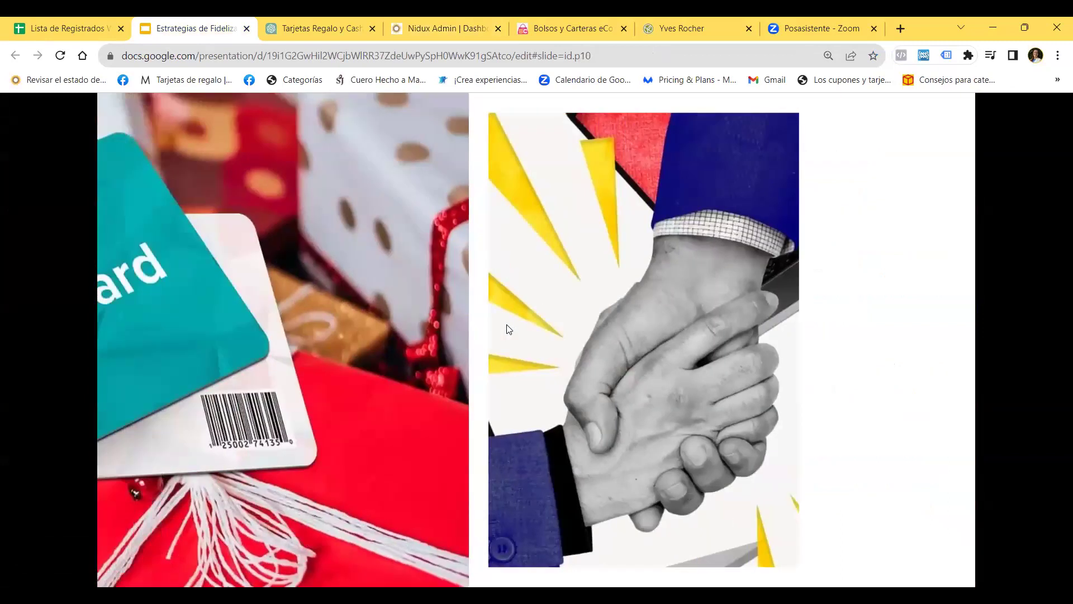
key("Left")
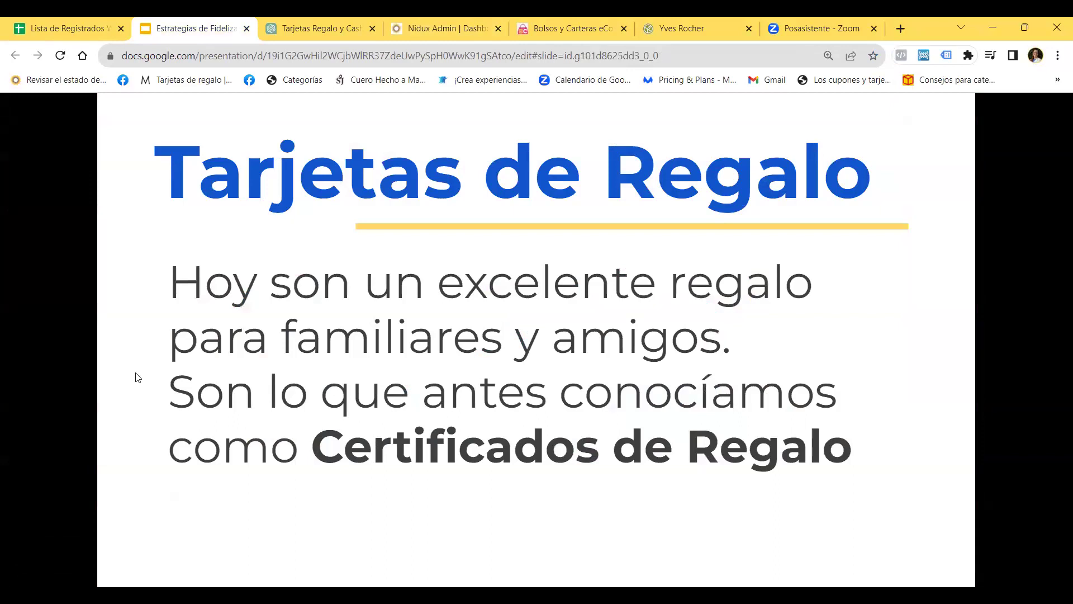
key("Left")
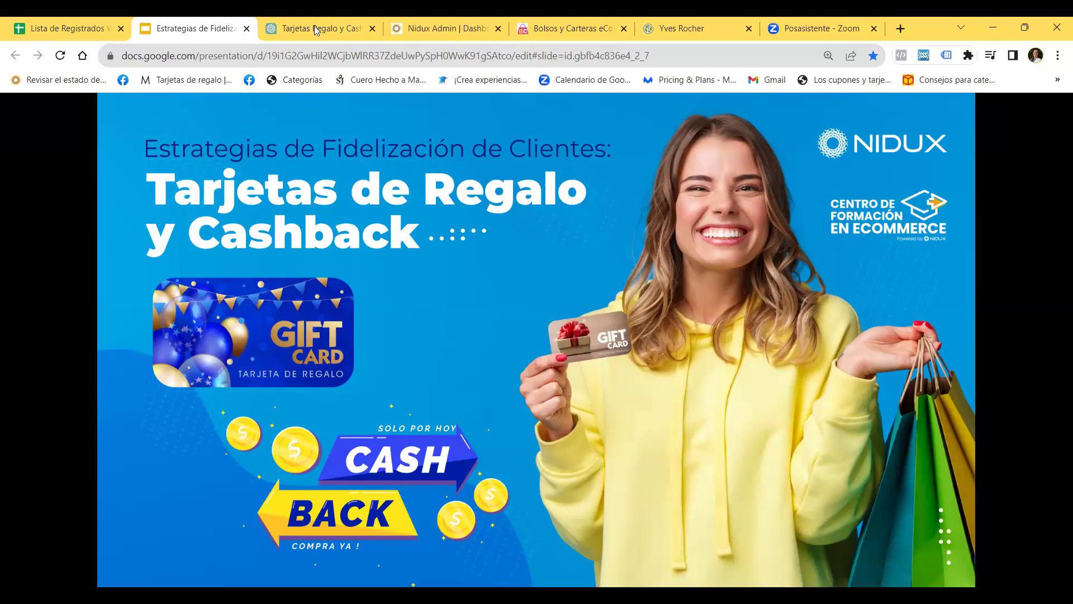
Switch back to Nidux Admin and open the configuration page for gift cards.
left_click(448, 25)
left_click(53, 362)
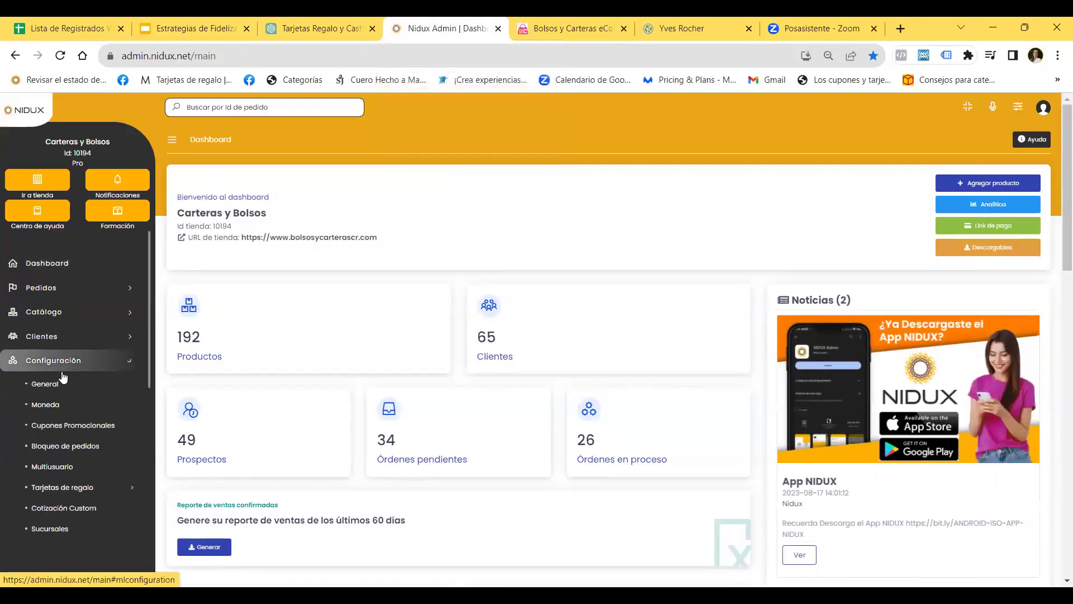
left_click(71, 487)
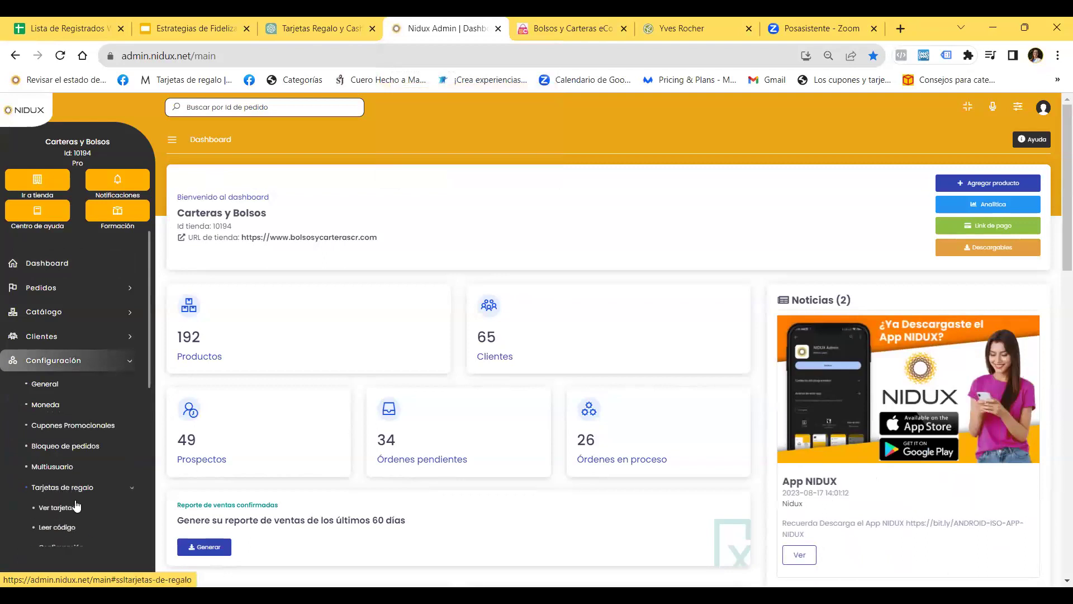
scroll(65, 524, "down", 1)
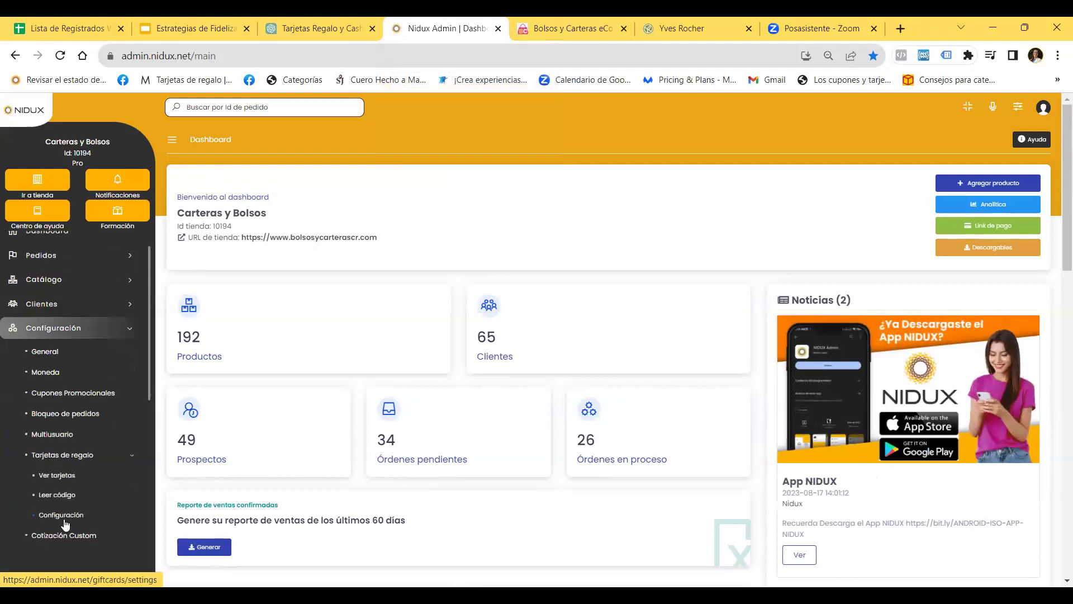
left_click(64, 519)
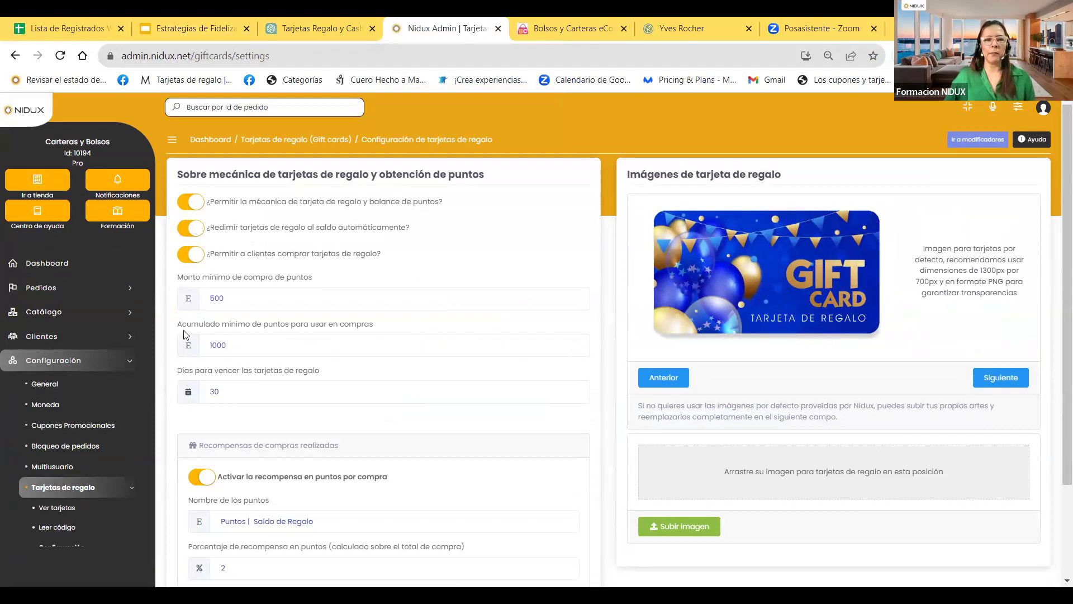
Set the minimum accumulated points for use in purchases to 1, without saving.
left_click_drag(178, 330, 202, 345)
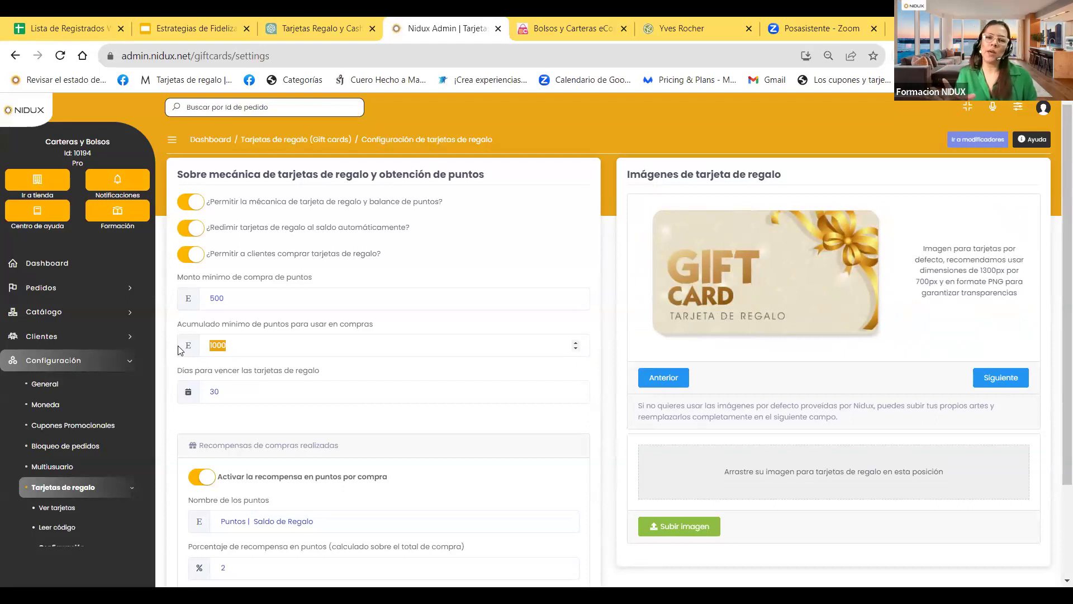
key("BackSpace")
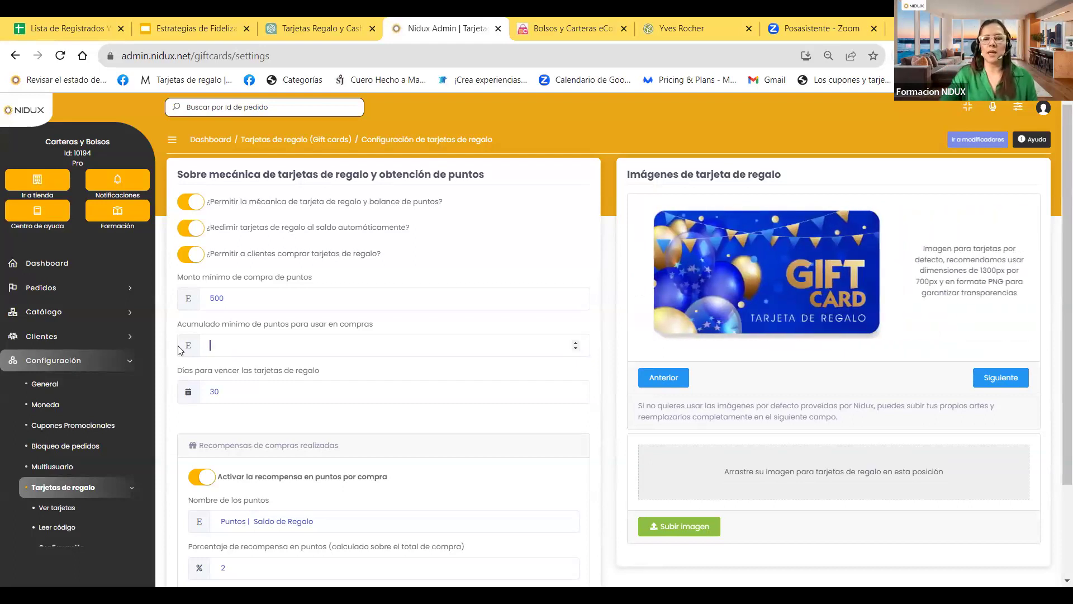
type("101")
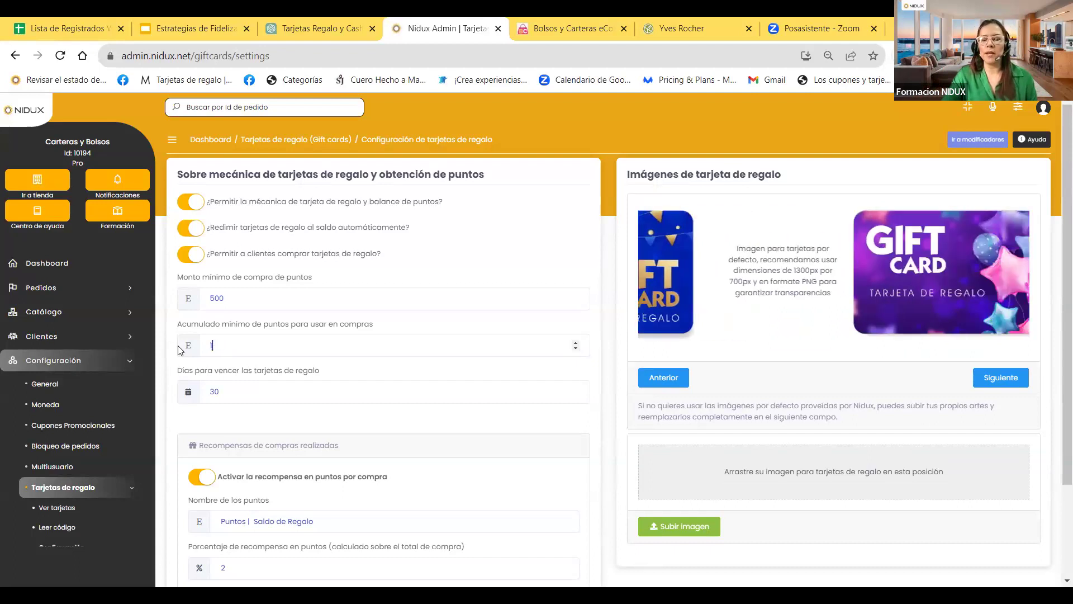
type("00")
key("BackSpace")
key("BackSpace")
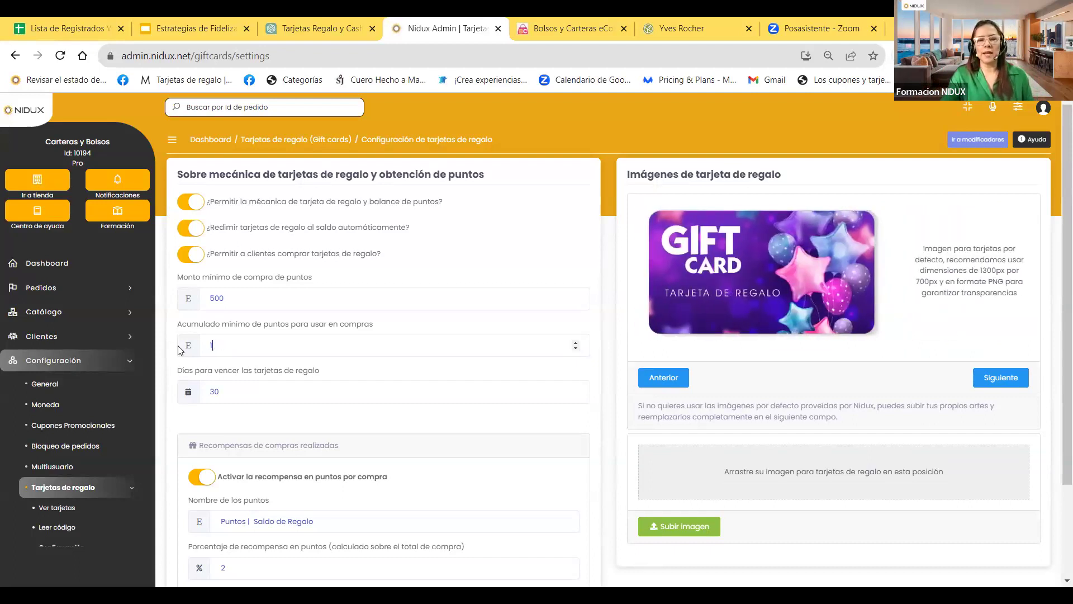
type("10")
key("BackSpace")
key("BackSpace")
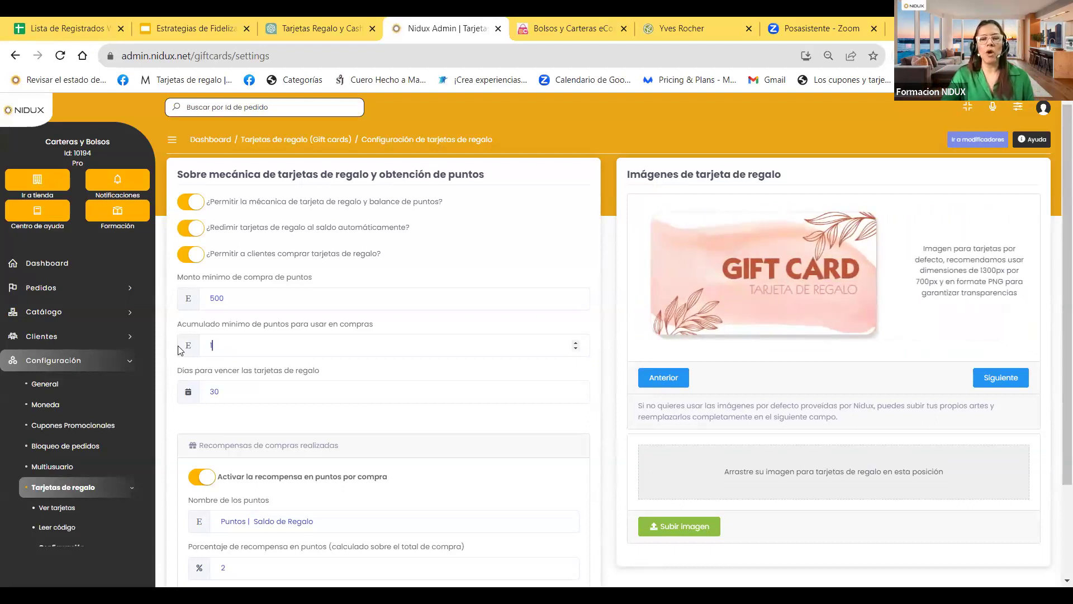
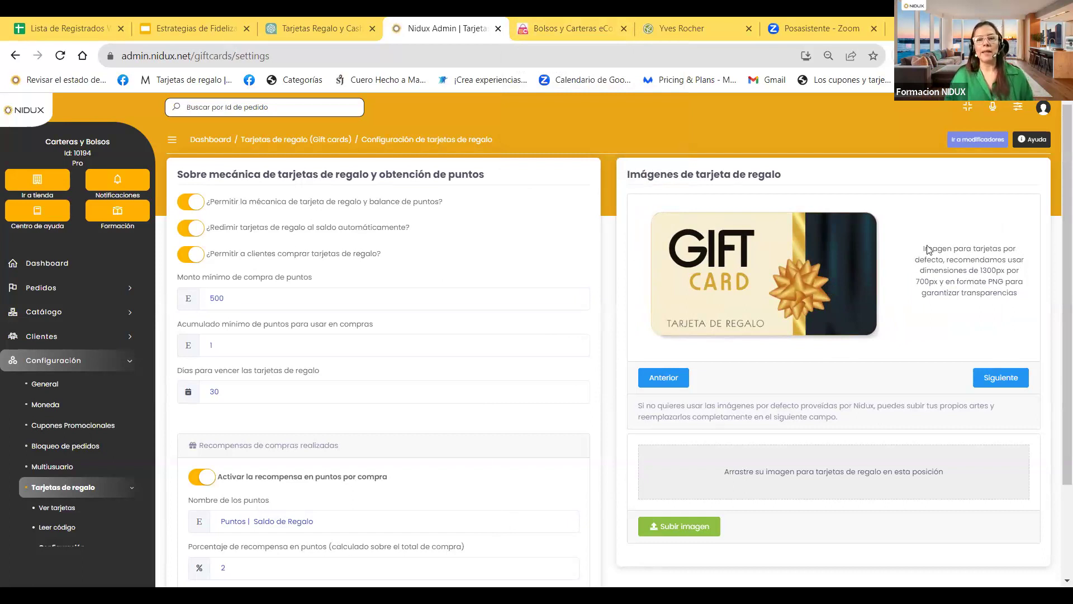
Switch to the Google Slides presentation showing the gift card and cashback cover slide.
left_click(225, 35)
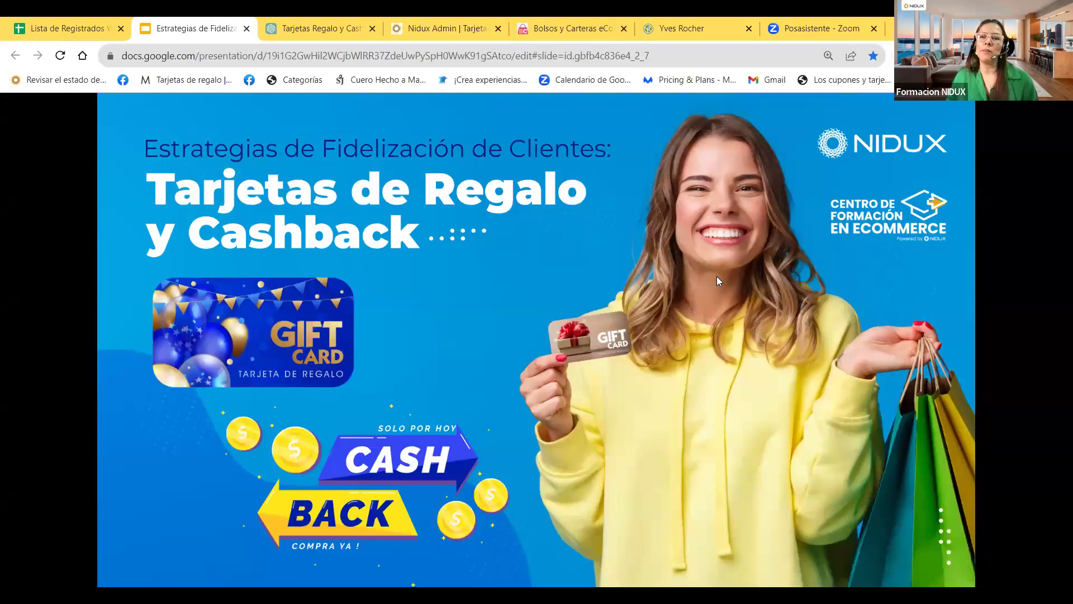